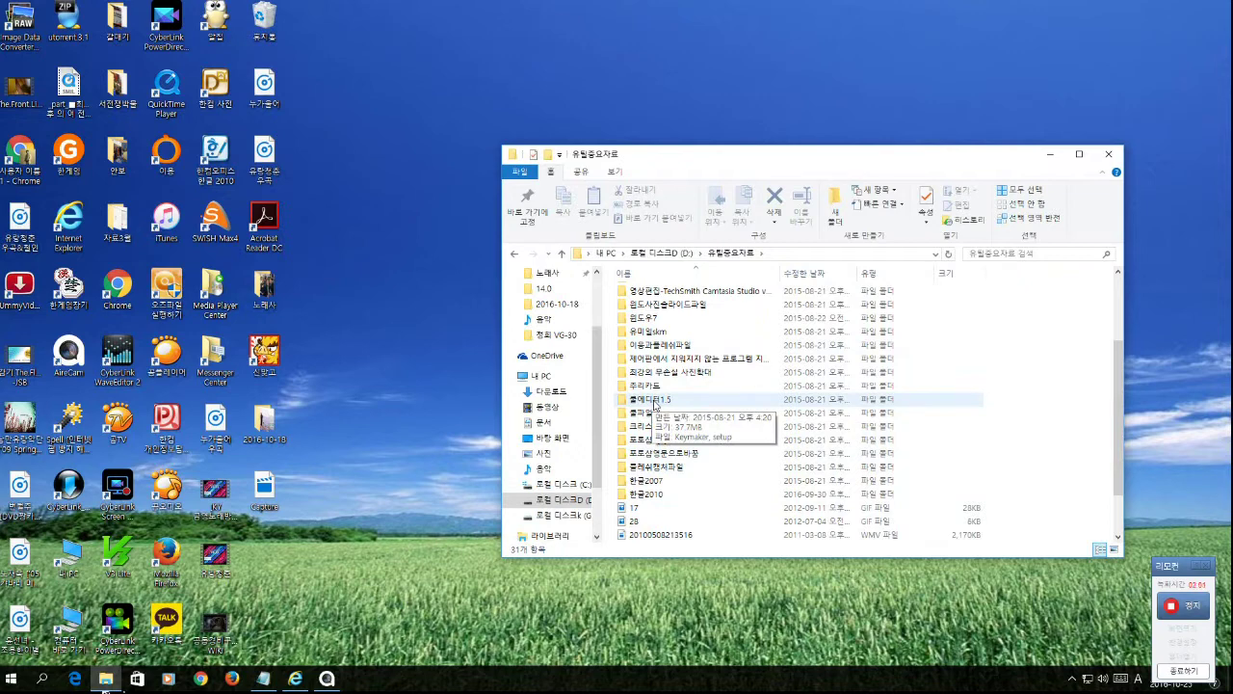
Open the 쿨에디터1.5 folder, copy the serial number shown by the Keymaker program, and close that program.
{"action": "double_click", "coordinate": [654, 401]}
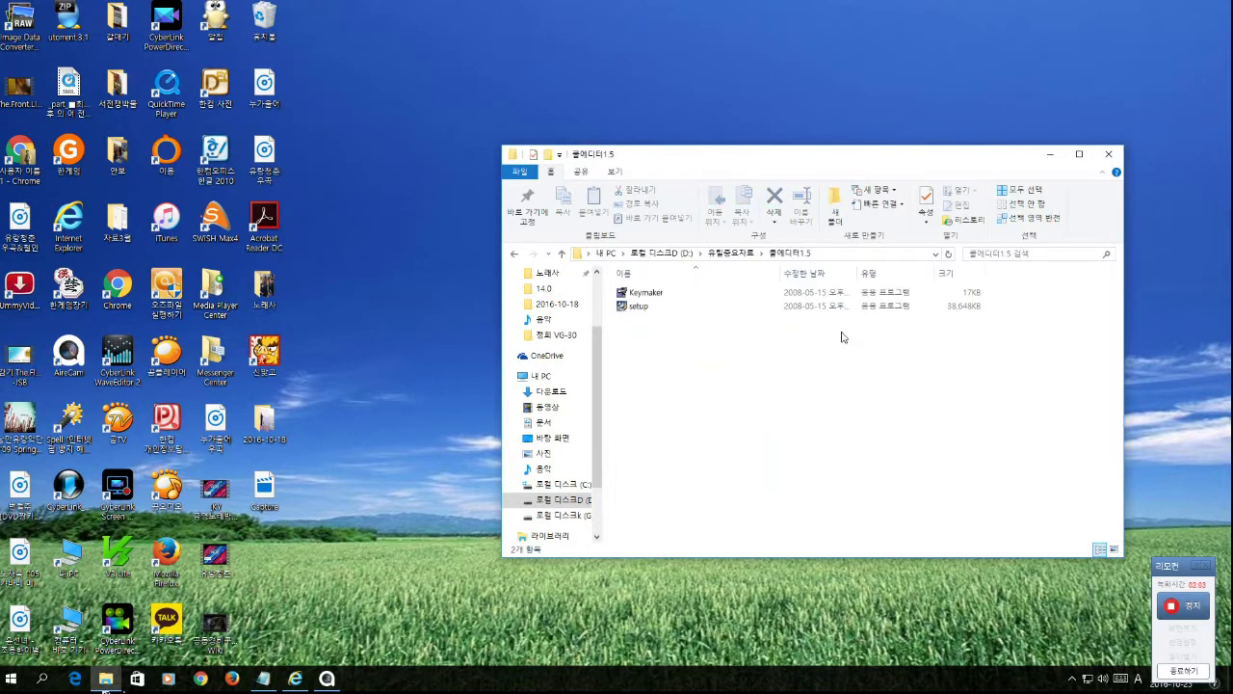
{"action": "double_click", "coordinate": [661, 296]}
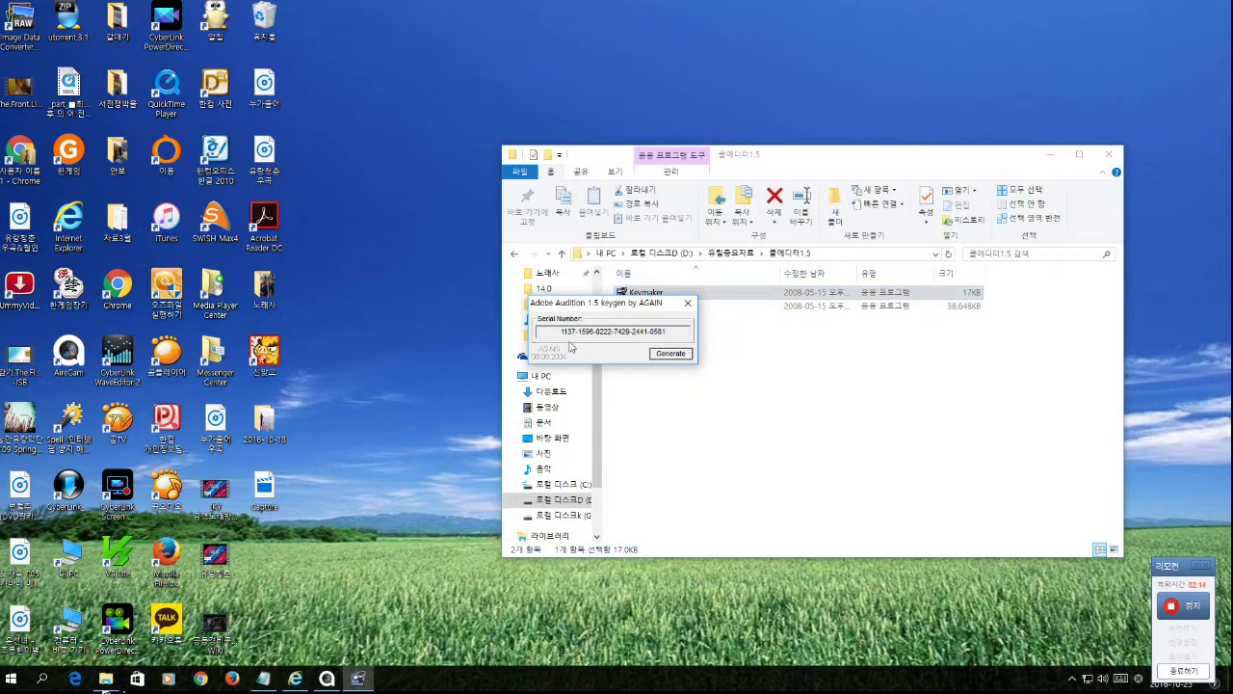
{"action": "left_click_drag", "start_coordinate": [668, 332], "coordinate": [567, 332]}
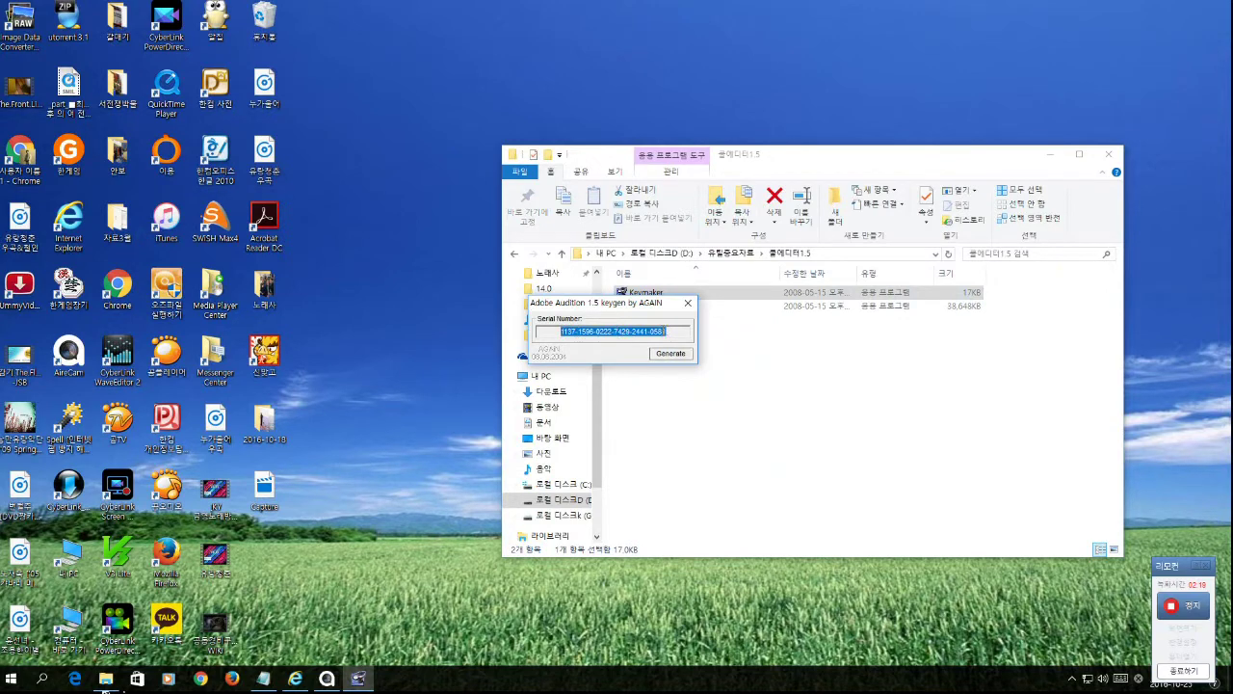
{"action": "right_click", "coordinate": [661, 331]}
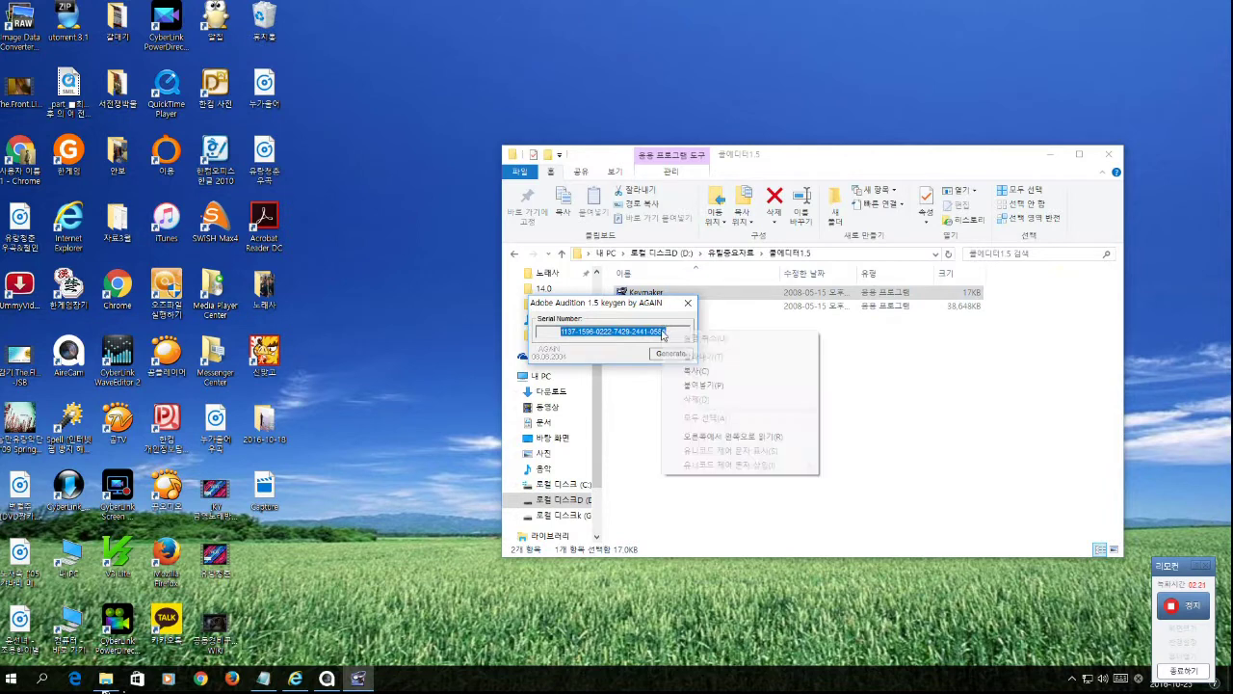
{"action": "left_click", "coordinate": [697, 370]}
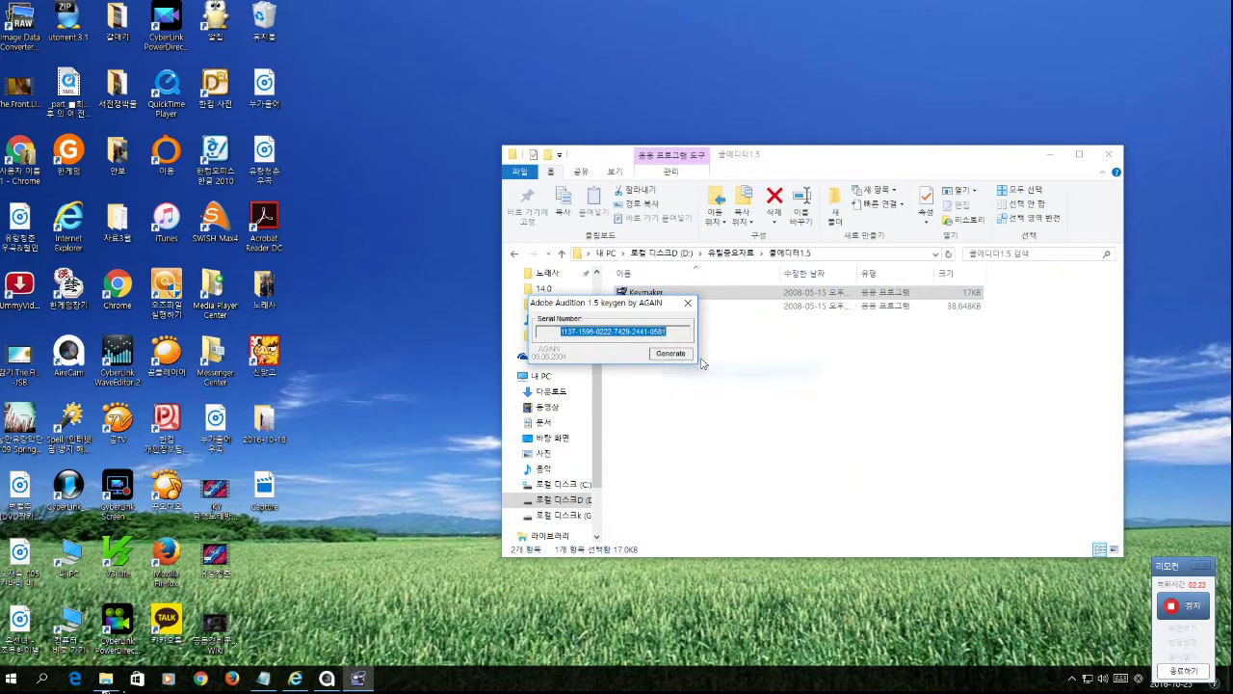
{"action": "left_click", "coordinate": [688, 304]}
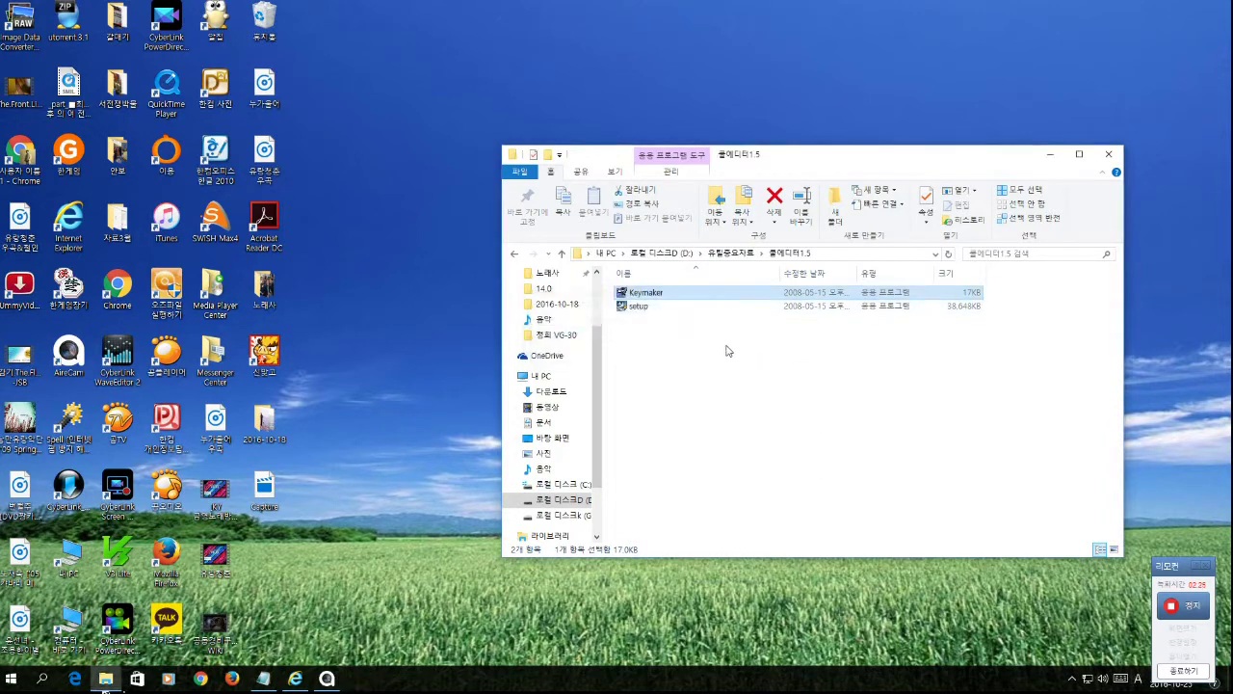
Start the Adobe Audition 1.5 setup in English and choose US English for the license agreement.
{"action": "double_click", "coordinate": [645, 310]}
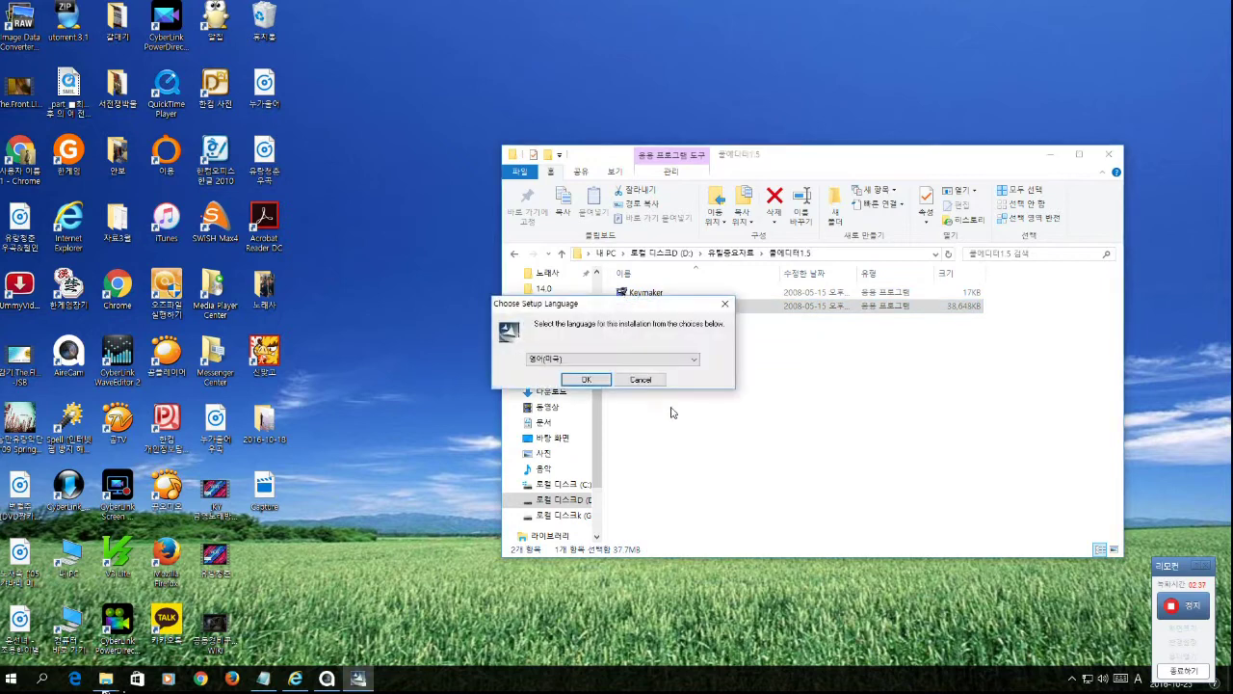
{"action": "left_click", "coordinate": [584, 379]}
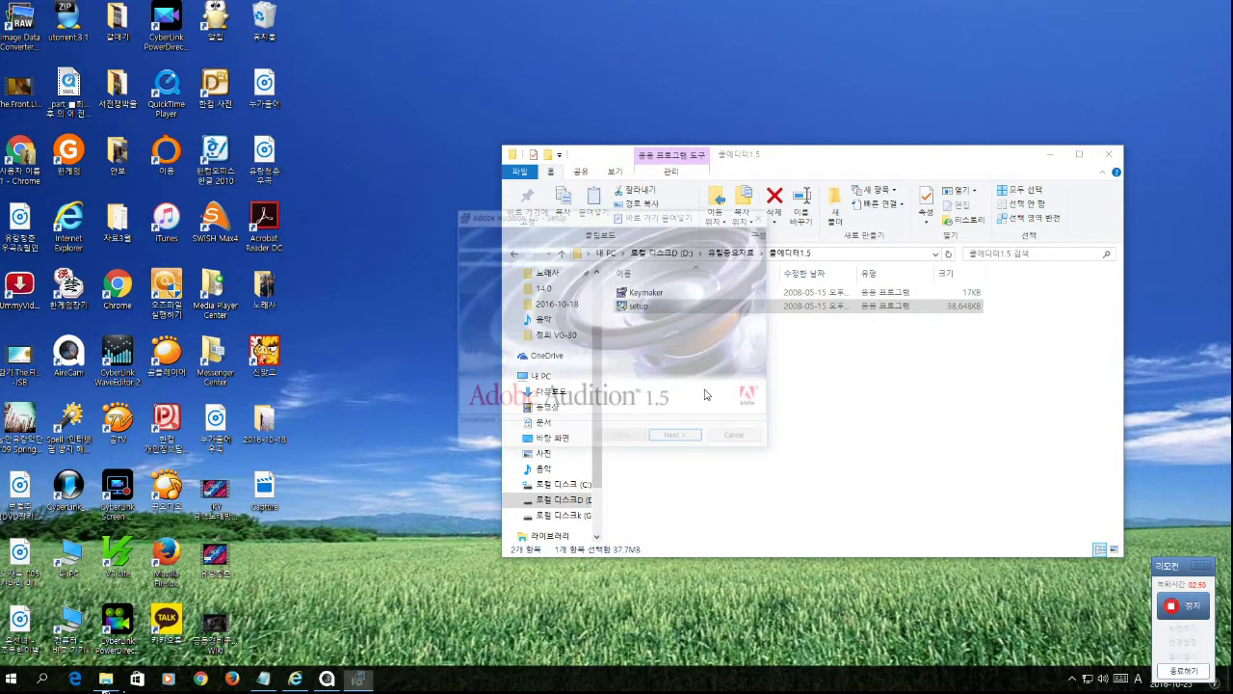
{"action": "left_click", "coordinate": [678, 440]}
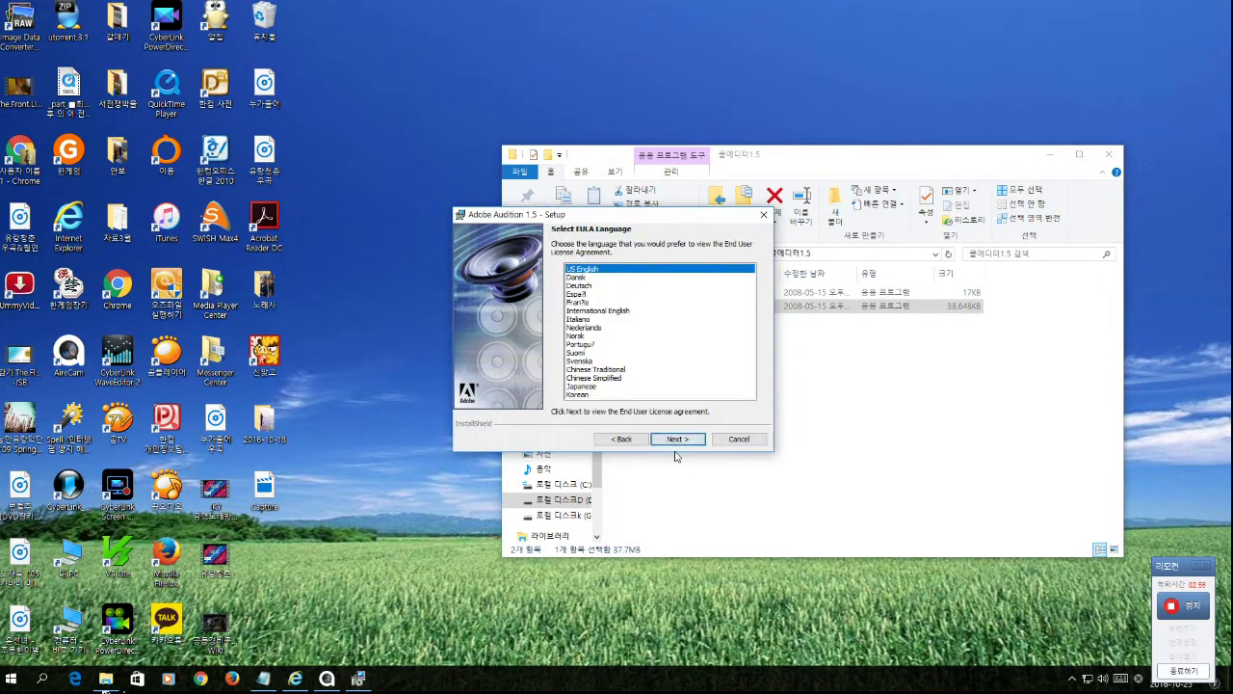
{"action": "left_click", "coordinate": [680, 443]}
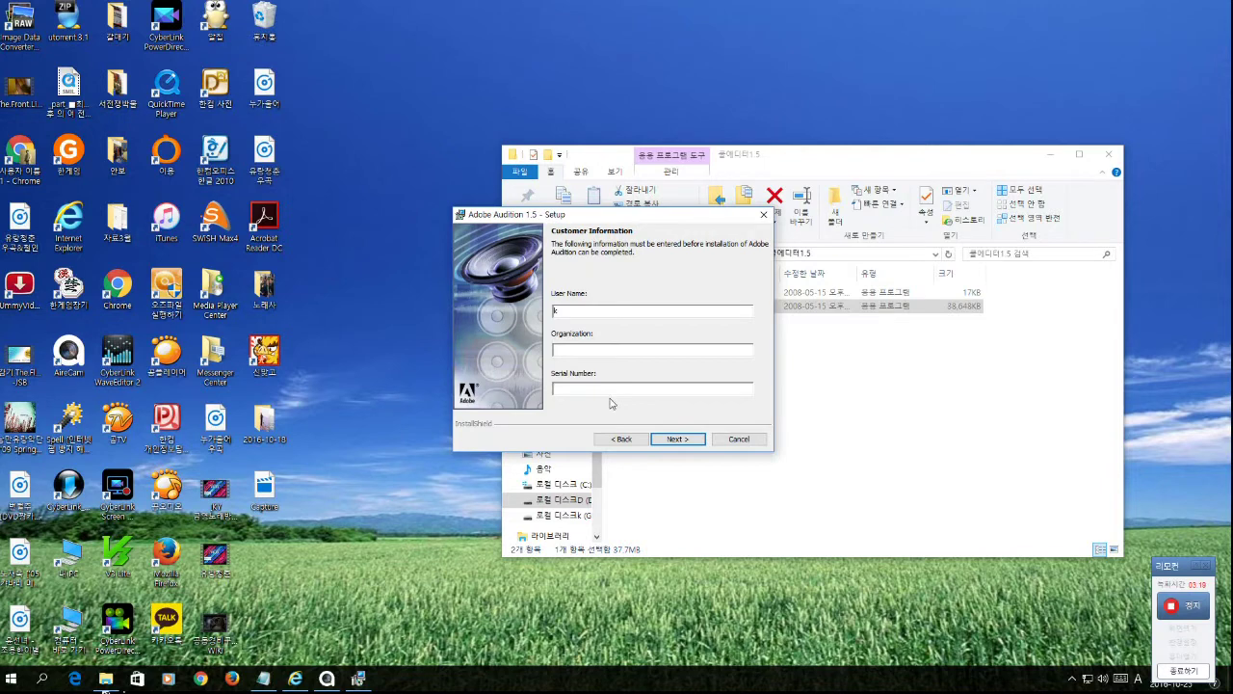
Paste the serial number into the Customer Information form and accept the default Program Files (x86) destination folder.
{"action": "key", "text": "ctrl+v"}
{"action": "left_click", "coordinate": [686, 441]}
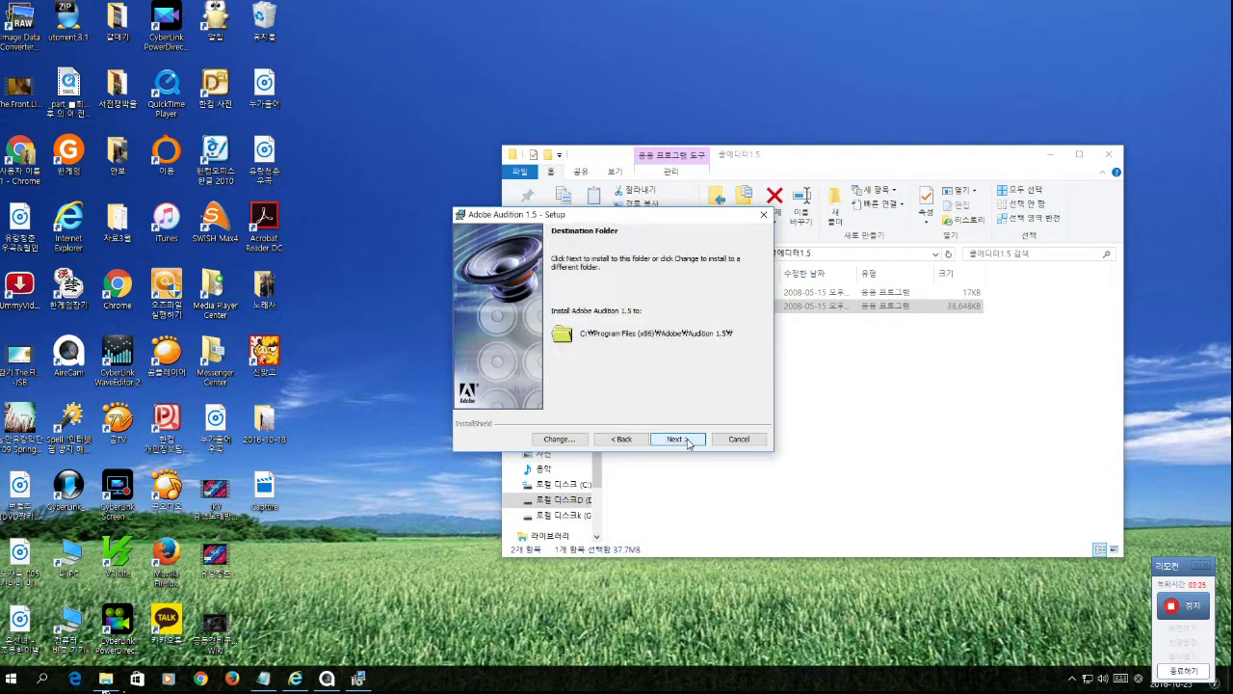
{"action": "left_click", "coordinate": [681, 439]}
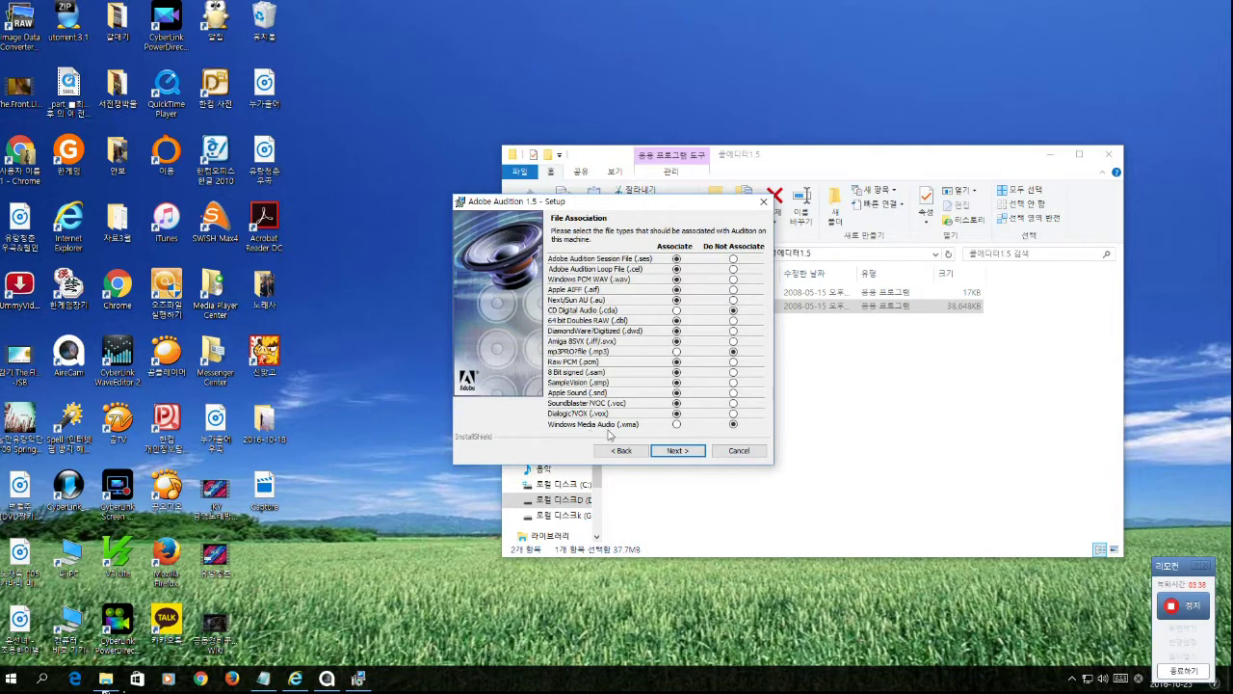
Associate Windows Media Audio (.wma), mp3PRO (.mp3) and CD Digital Audio (.cda) files with Audition.
{"action": "left_click", "coordinate": [676, 424]}
{"action": "left_click", "coordinate": [676, 353]}
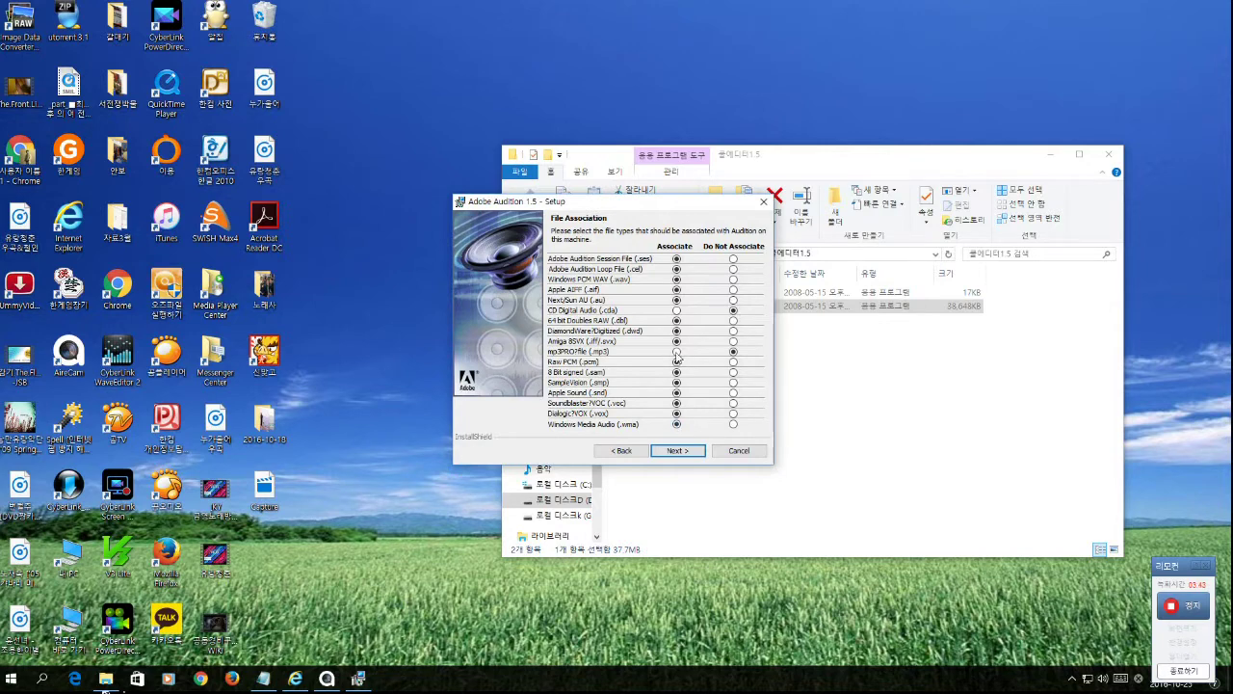
{"action": "left_click", "coordinate": [676, 311]}
{"action": "left_click", "coordinate": [688, 451]}
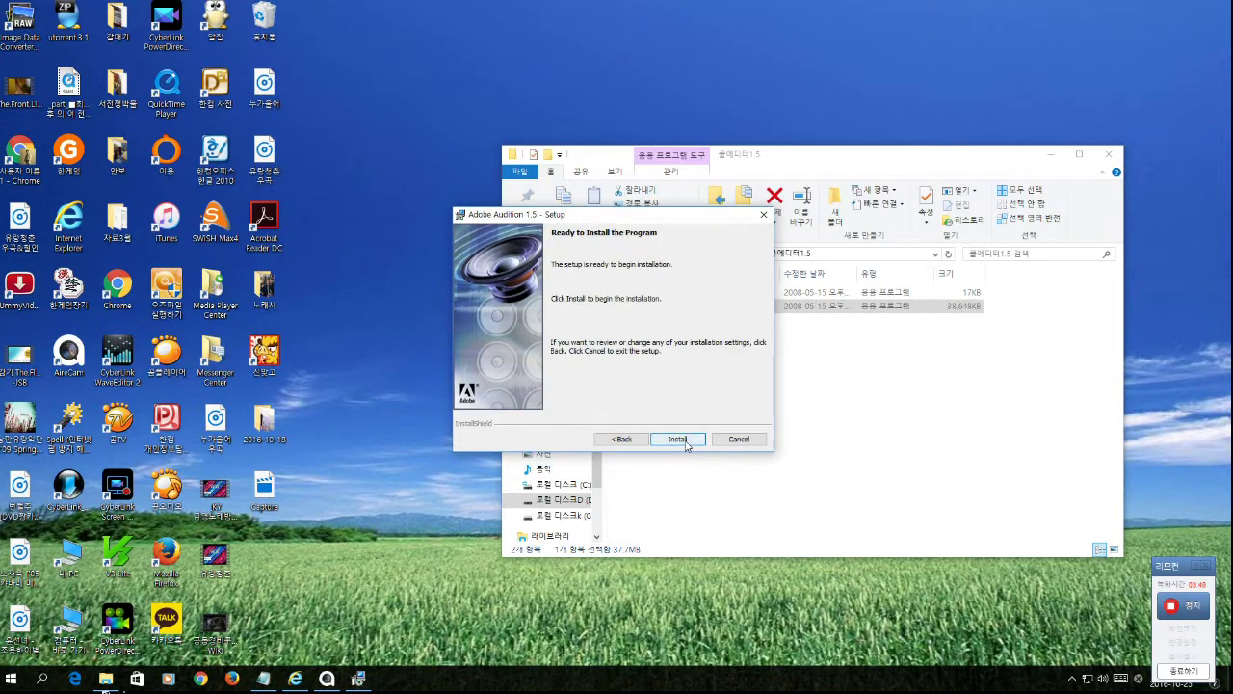
Install Adobe Audition 1.5, exit the completed setup, and close the 쿨에디터1.5 folder window.
{"action": "left_click", "coordinate": [678, 439]}
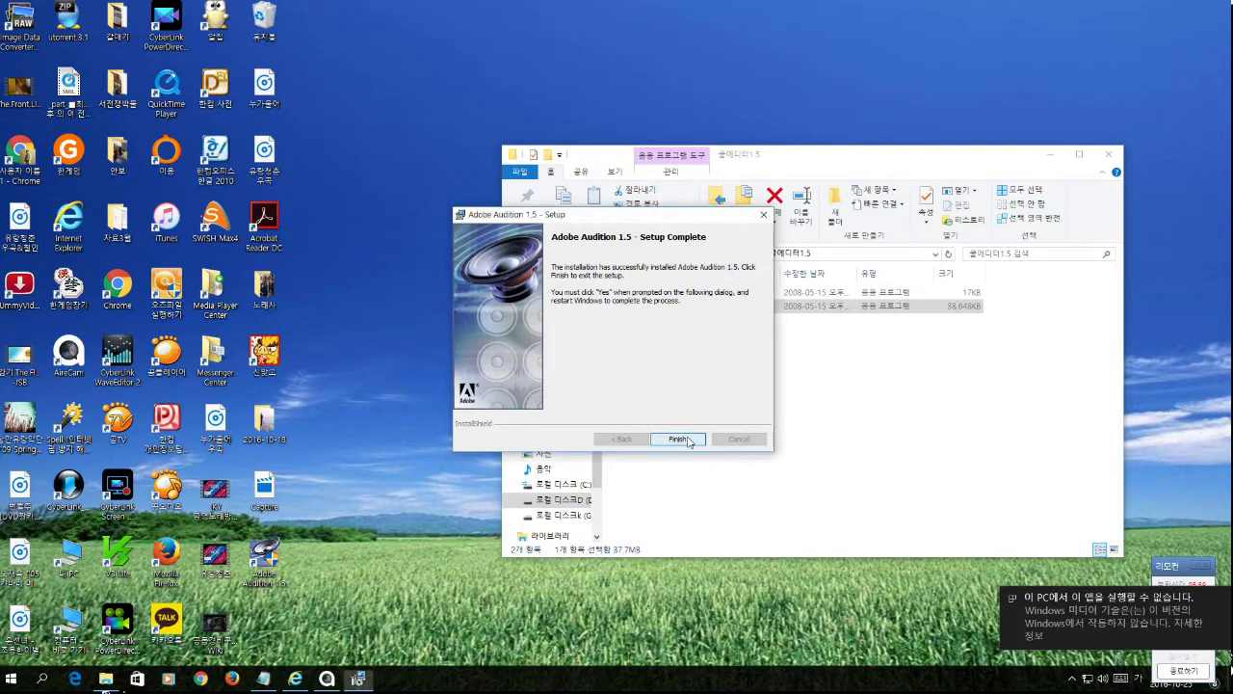
{"action": "left_click", "coordinate": [679, 439]}
{"action": "left_click", "coordinate": [662, 143]}
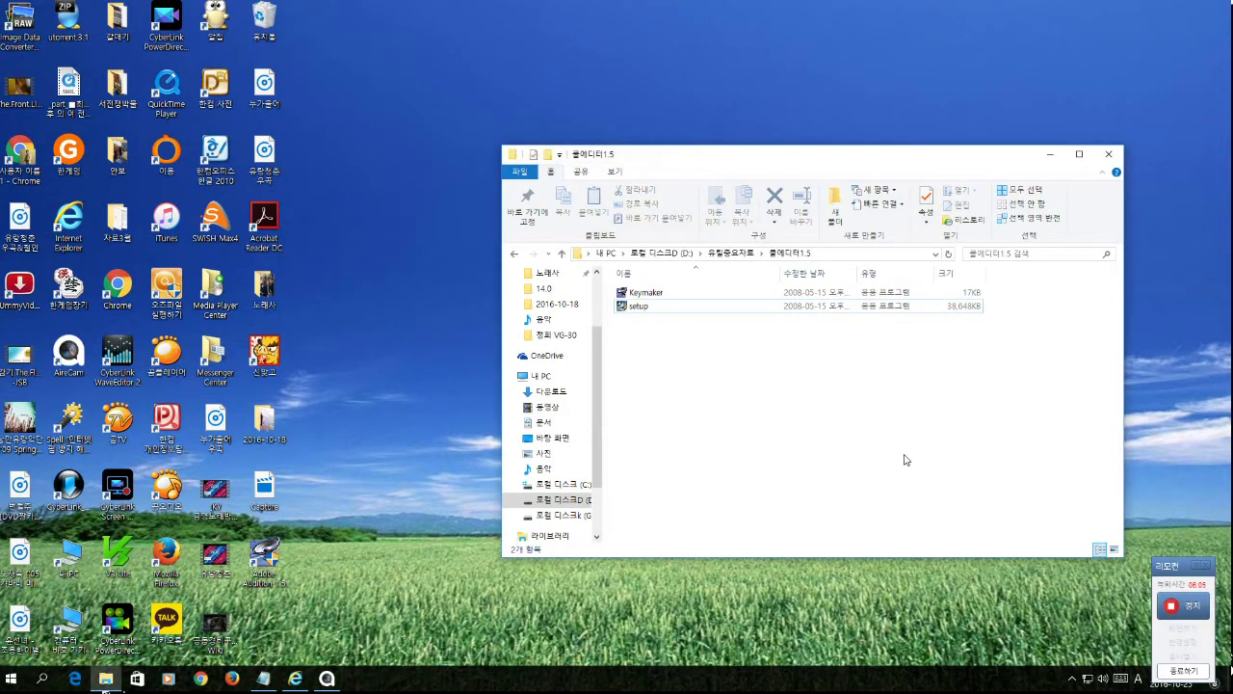
{"action": "left_click", "coordinate": [1109, 156]}
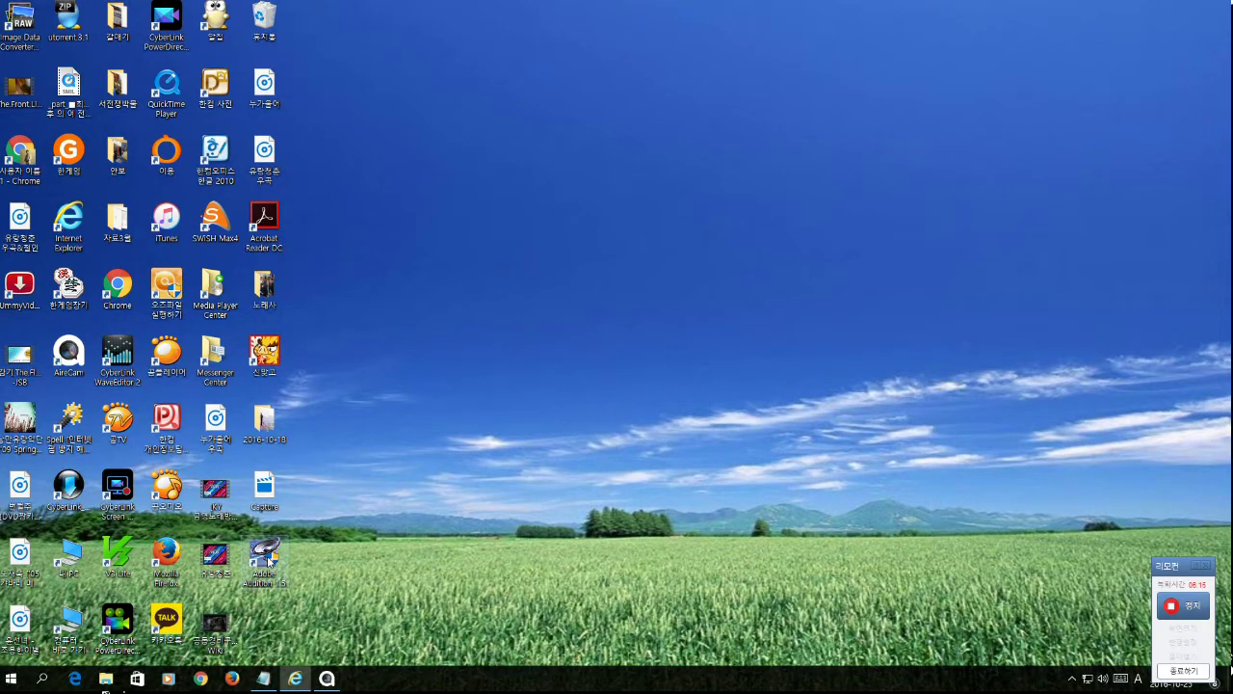
Launch Adobe Audition 1.5 from the desktop, declining G:\Temp and D:\Temp as temporary folders.
{"action": "left_click", "coordinate": [268, 561]}
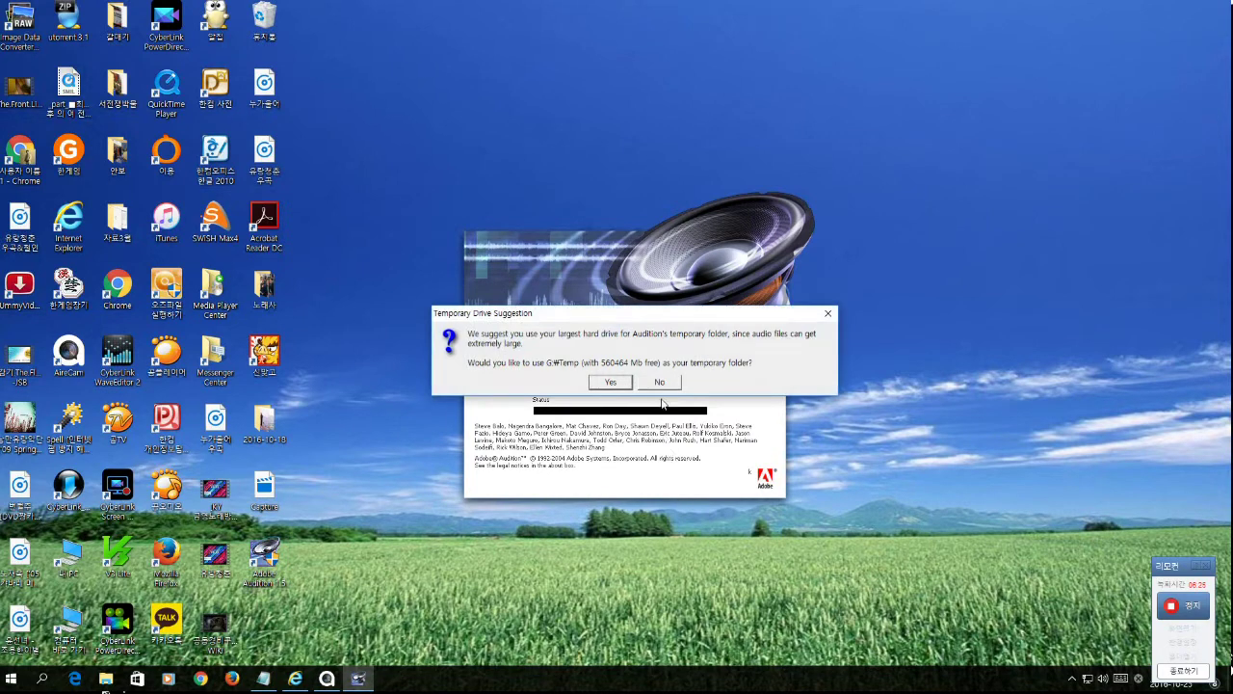
{"action": "left_click", "coordinate": [660, 383]}
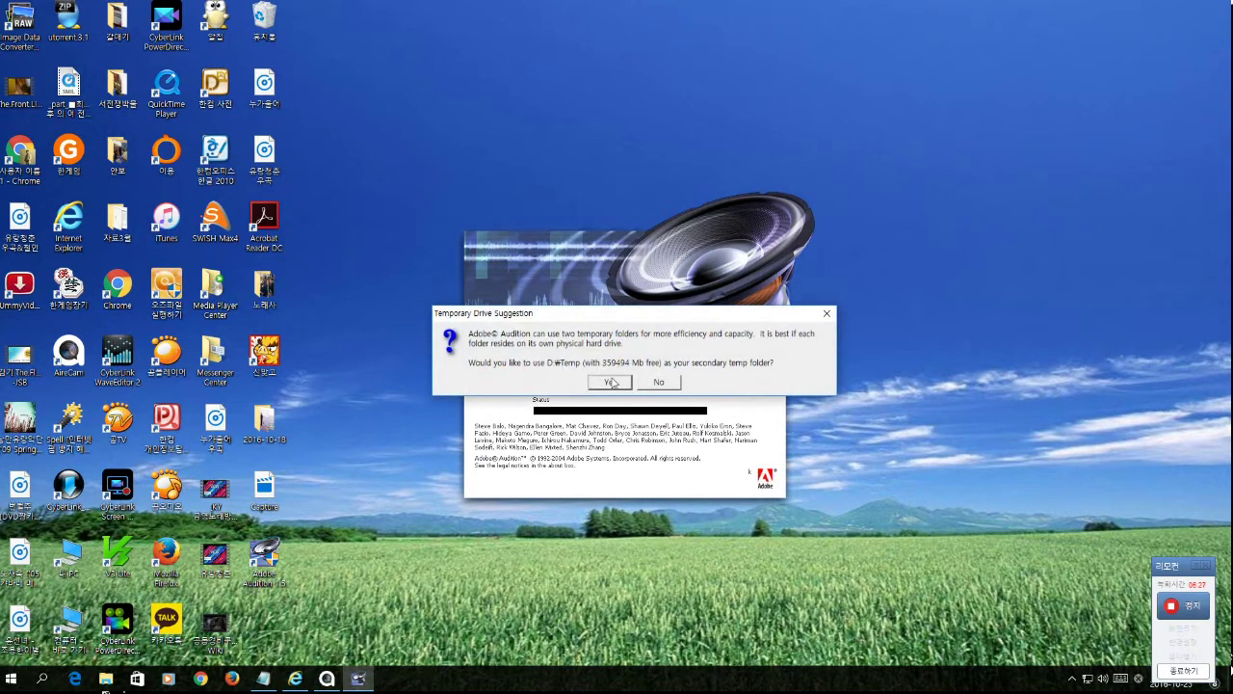
{"action": "left_click", "coordinate": [645, 386]}
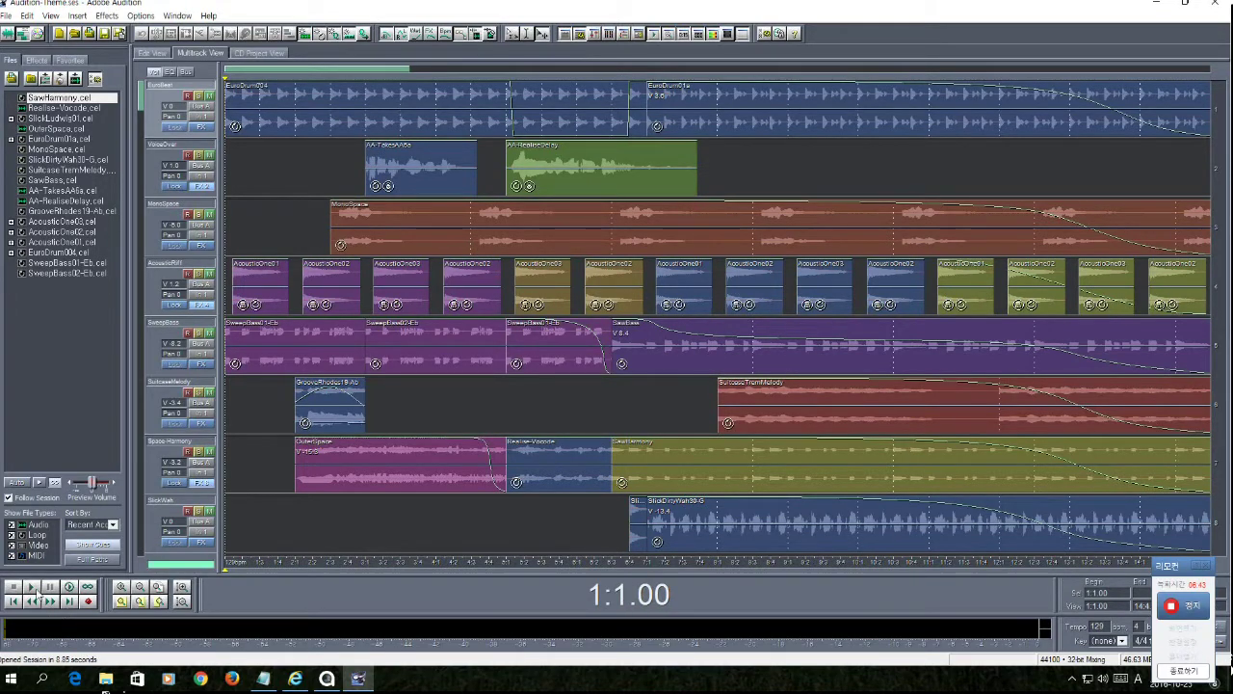
Play the Audition-Theme multitrack session briefly and stop playback.
{"action": "key", "text": "space"}
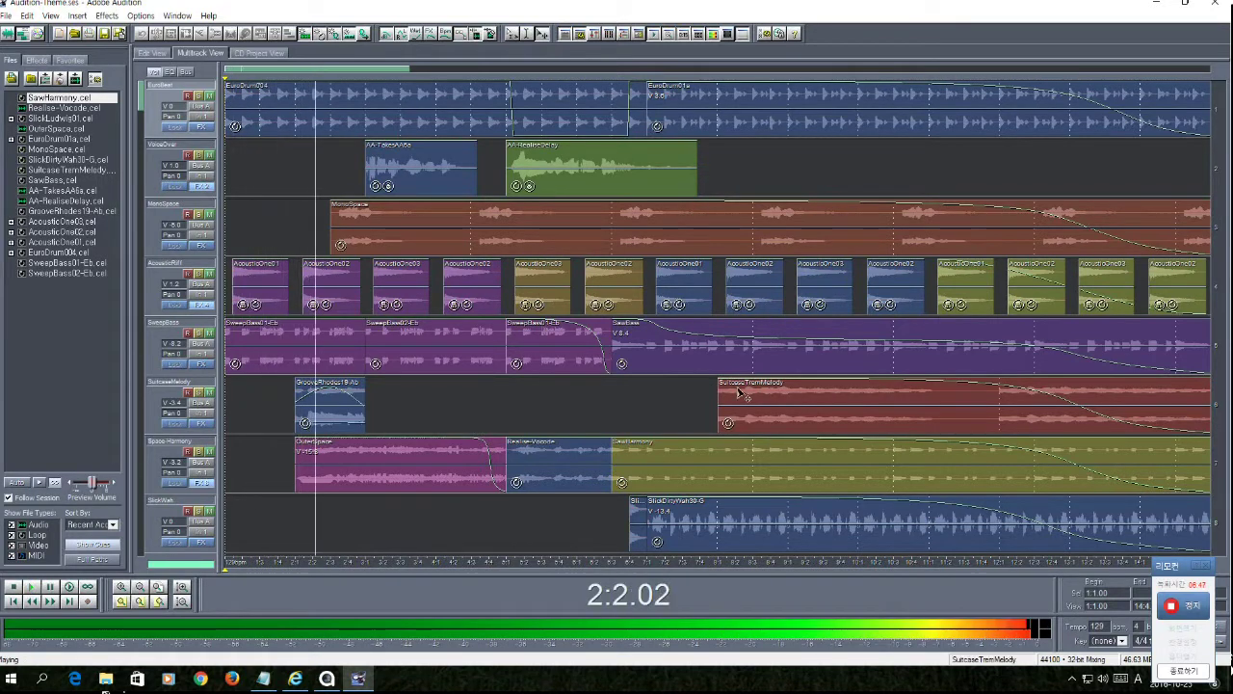
{"action": "left_click", "coordinate": [13, 587]}
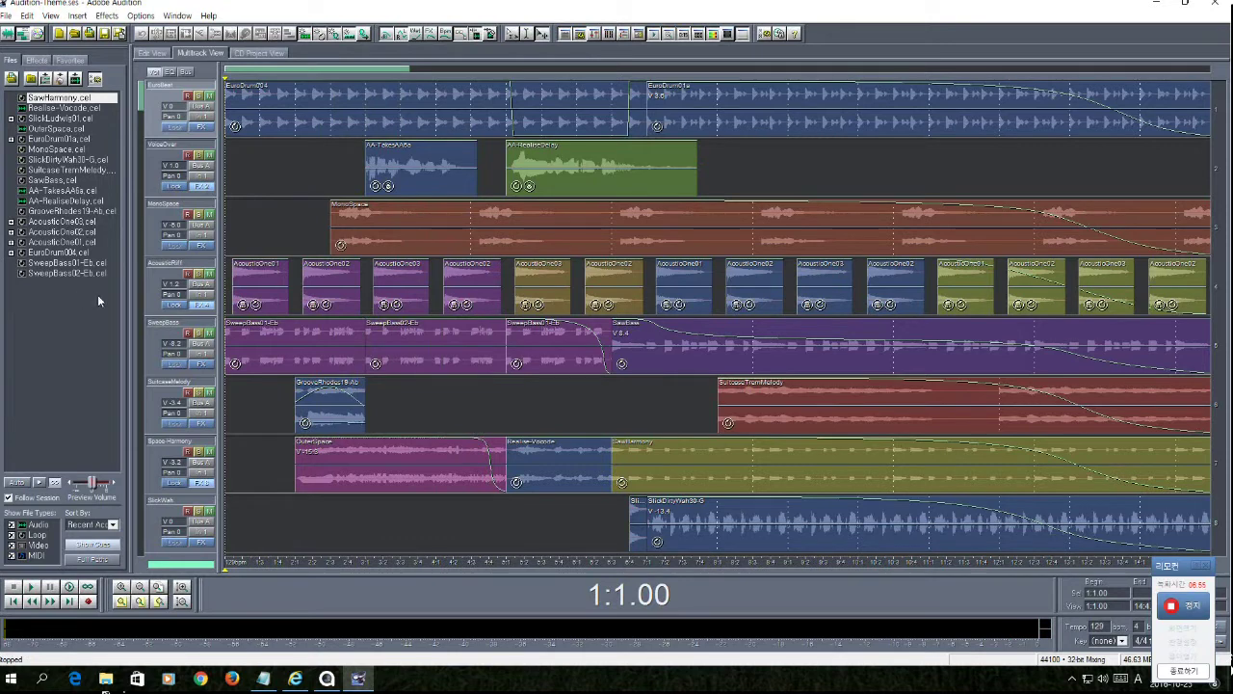
Close all files listed in the Audition-Theme session, removing every instance from the tracks.
{"action": "left_click_drag", "start_coordinate": [101, 291], "coordinate": [25, 96]}
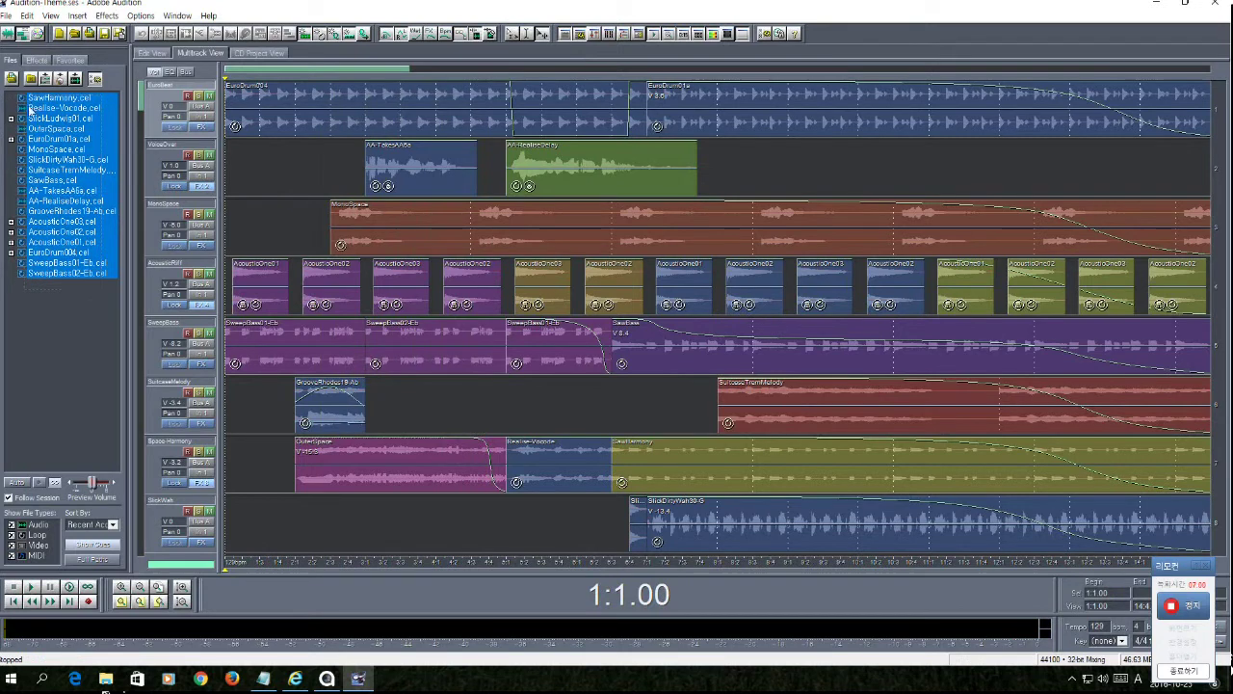
{"action": "left_click", "coordinate": [34, 84]}
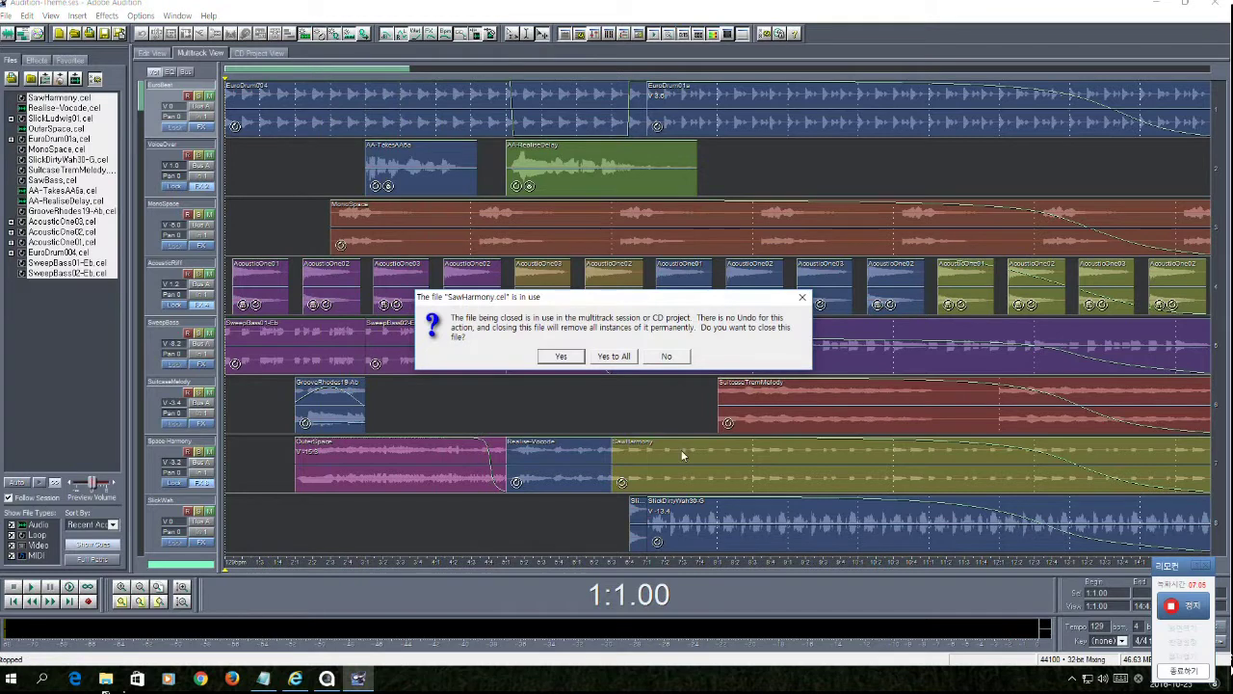
{"action": "left_click", "coordinate": [614, 357]}
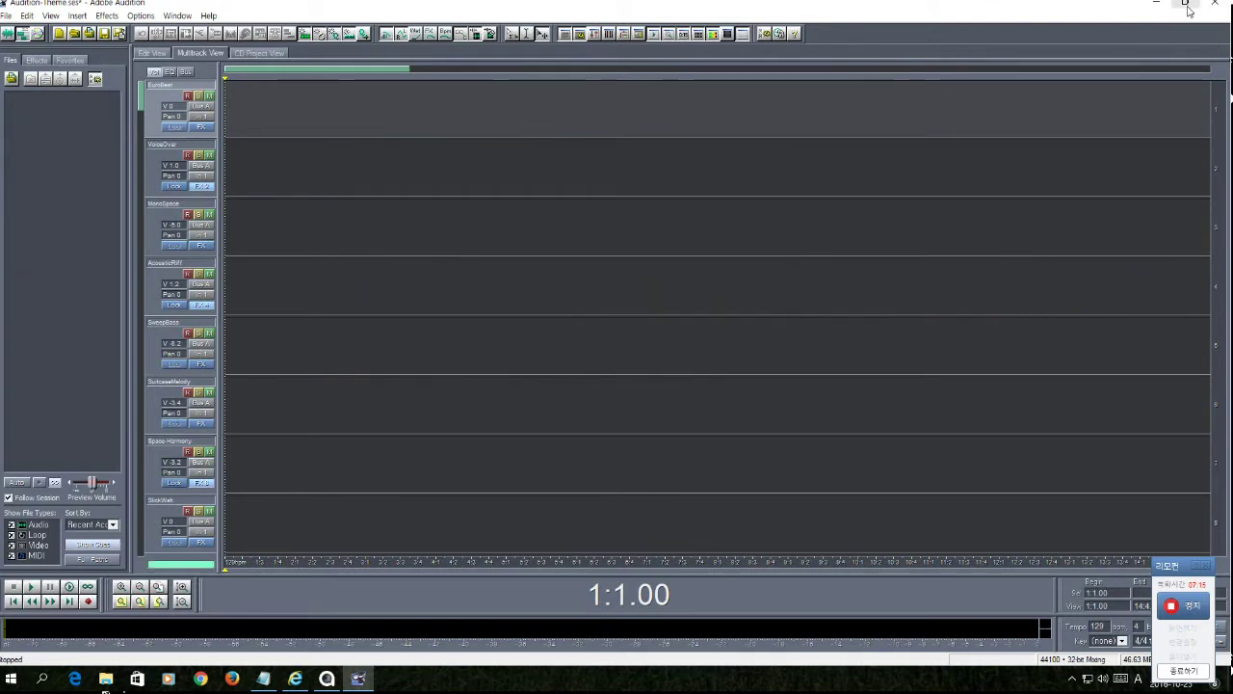
Restore the Audition window from full screen, narrow it, and move it to the middle of the desktop.
{"action": "left_click", "coordinate": [1186, 5]}
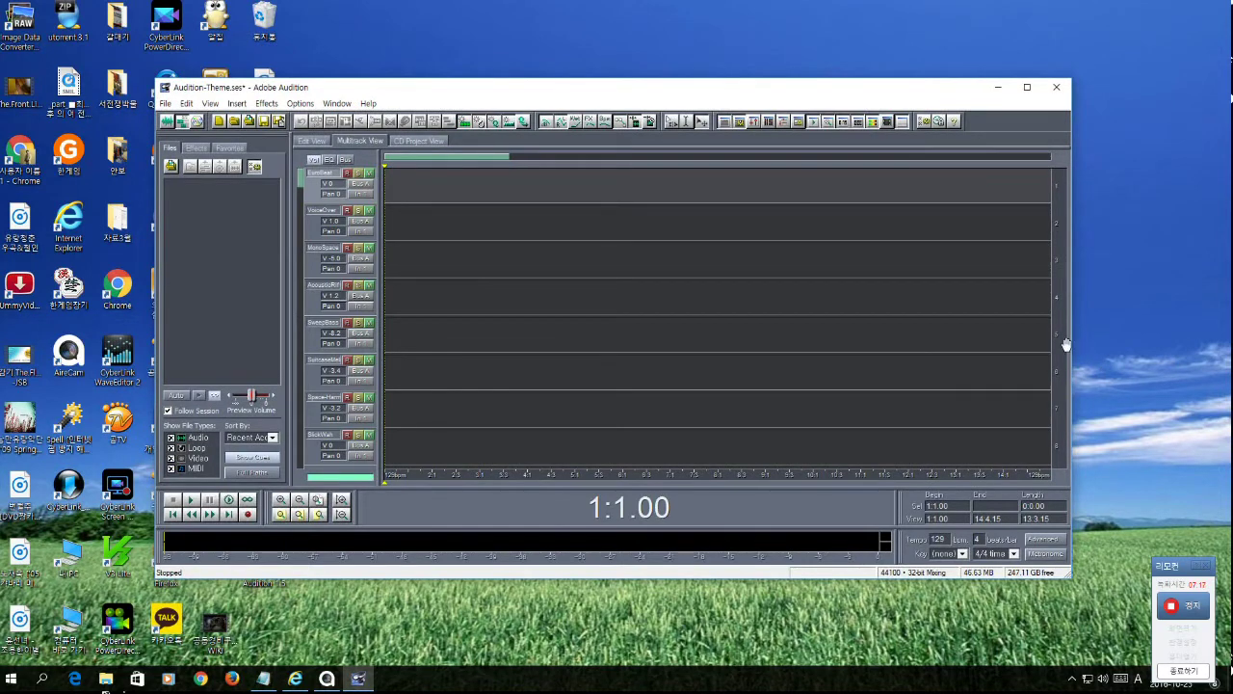
{"action": "left_click_drag", "start_coordinate": [1075, 334], "coordinate": [744, 326]}
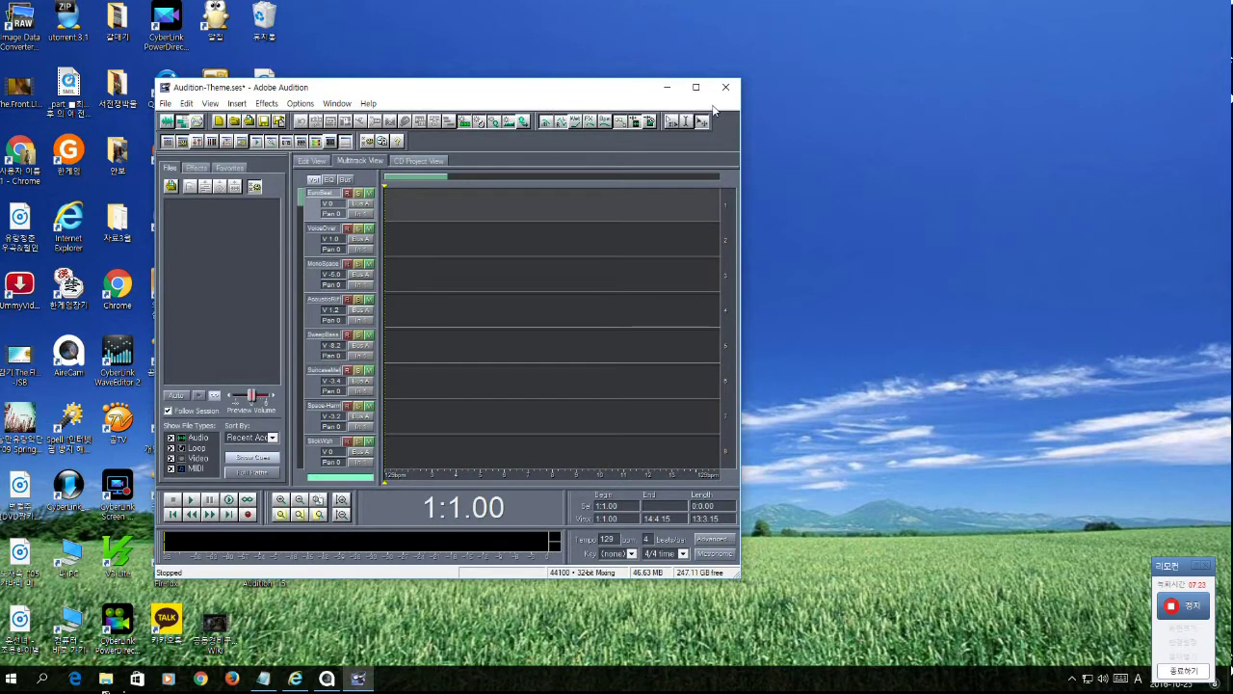
{"action": "left_click_drag", "start_coordinate": [600, 92], "coordinate": [831, 113]}
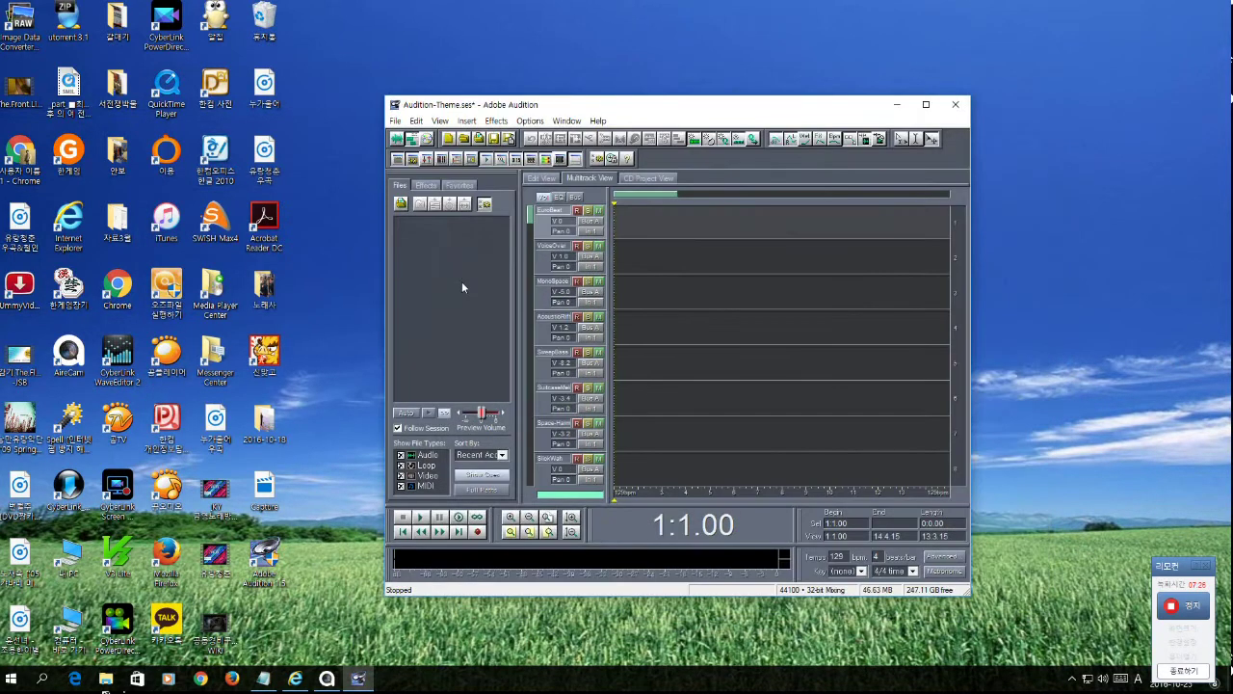
Close Audition without saving the session changes and relaunch it from the desktop.
{"action": "left_click", "coordinate": [955, 105]}
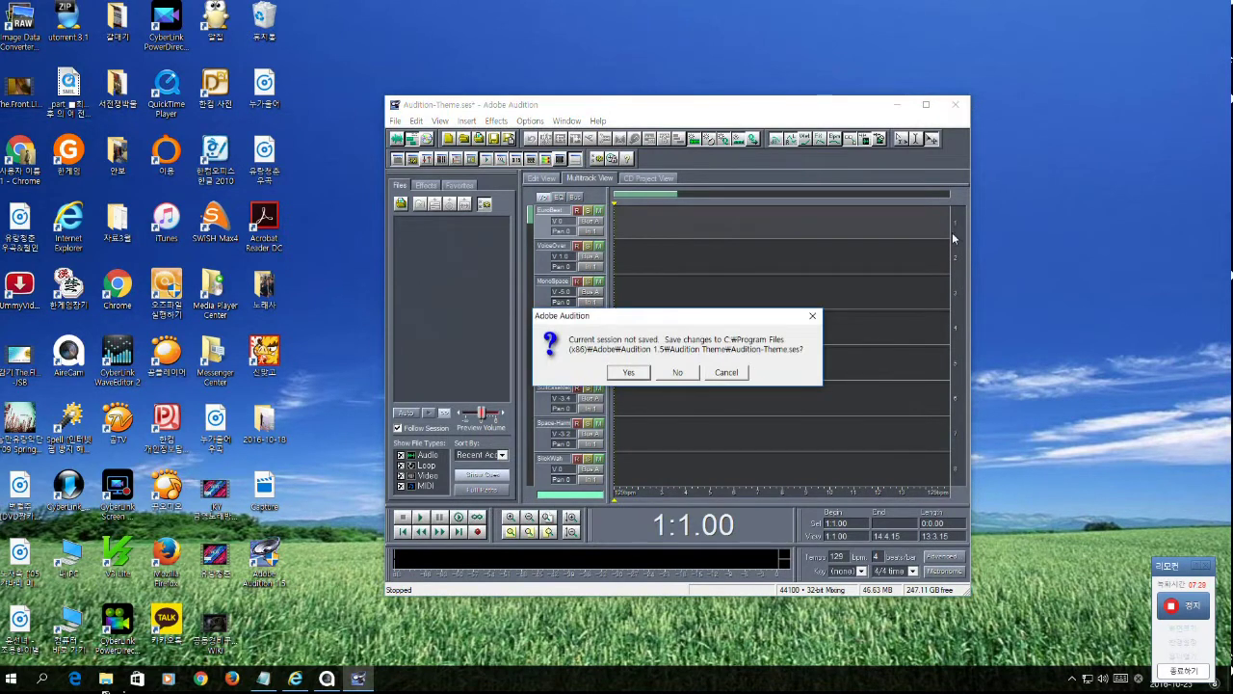
{"action": "left_click", "coordinate": [678, 373]}
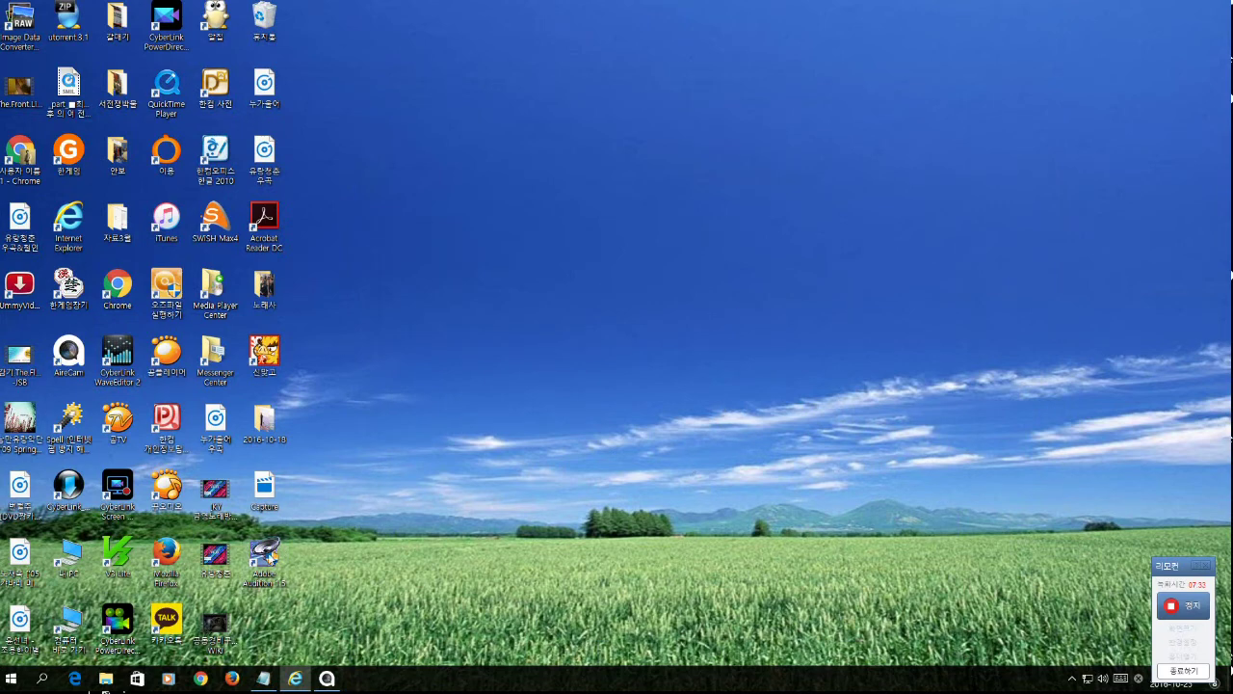
{"action": "double_click", "coordinate": [264, 558]}
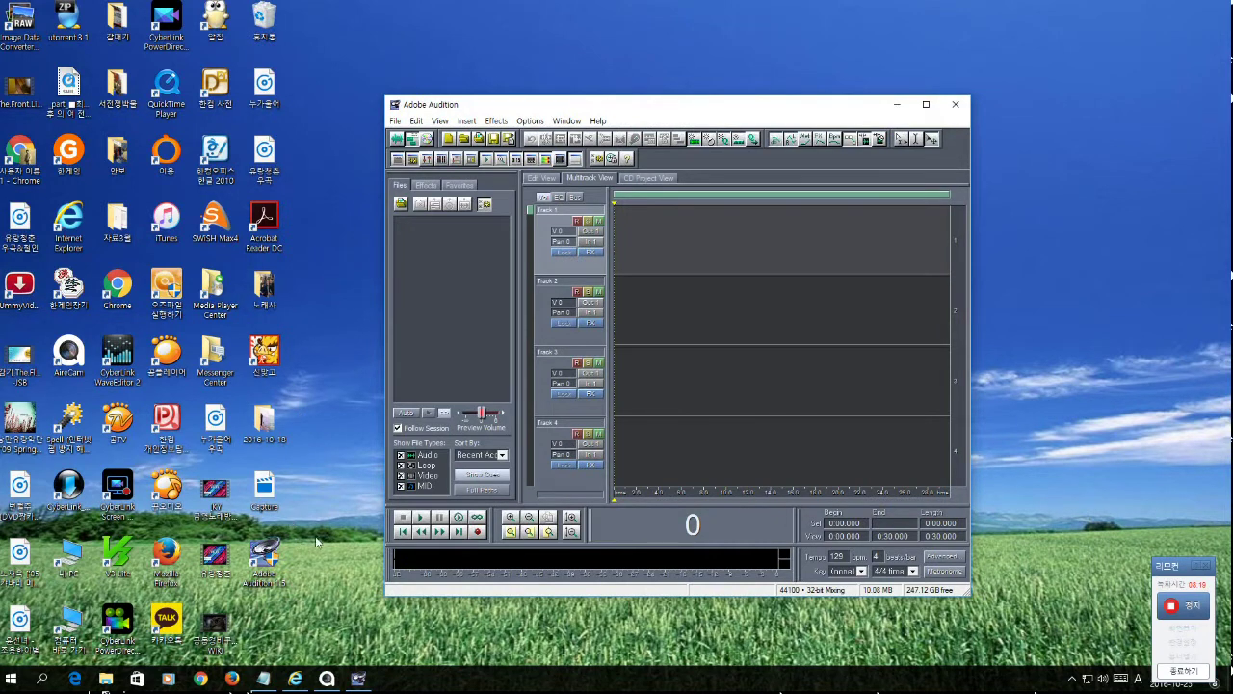
Open the Import dialog for audio files and browse to the desktop (바탕 화면) folder.
{"action": "left_click", "coordinate": [400, 205]}
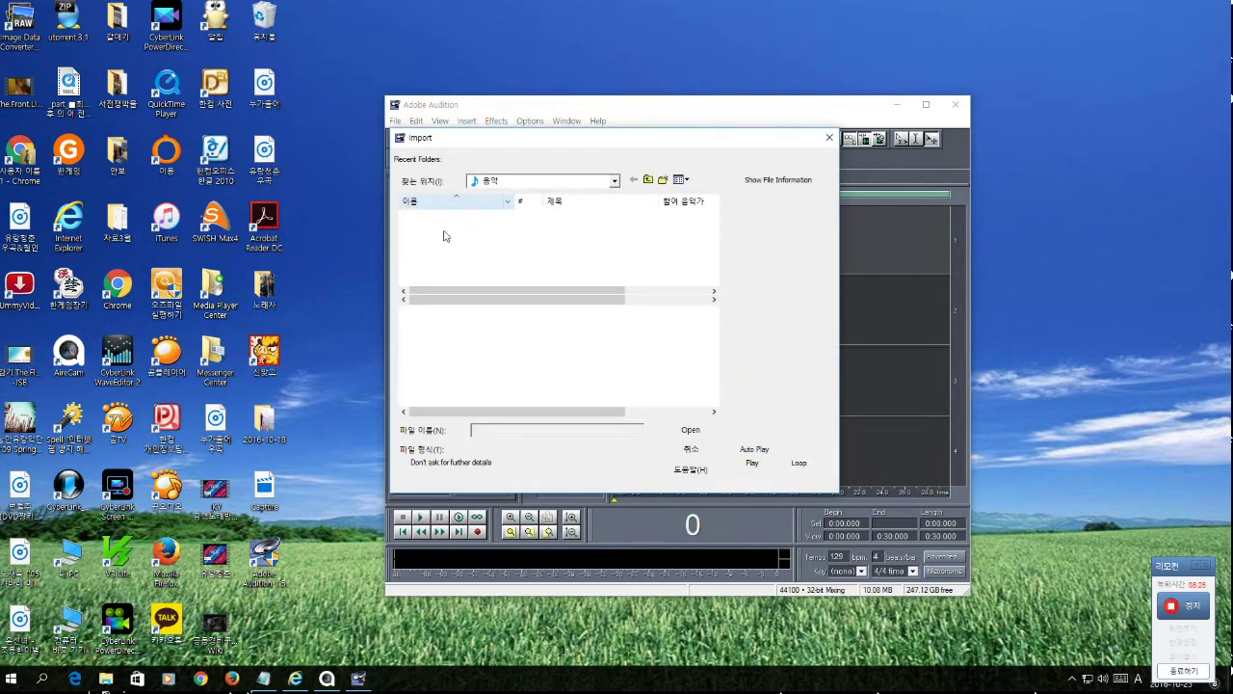
{"action": "left_click", "coordinate": [612, 182]}
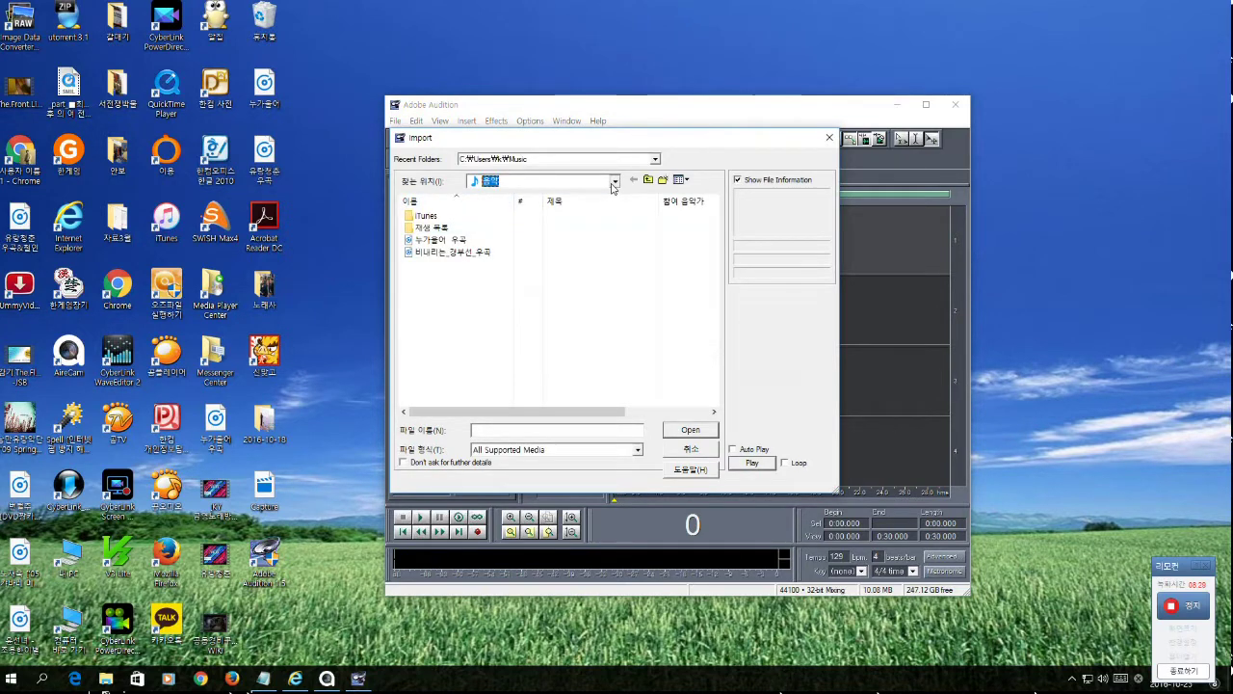
{"action": "left_click", "coordinate": [612, 183]}
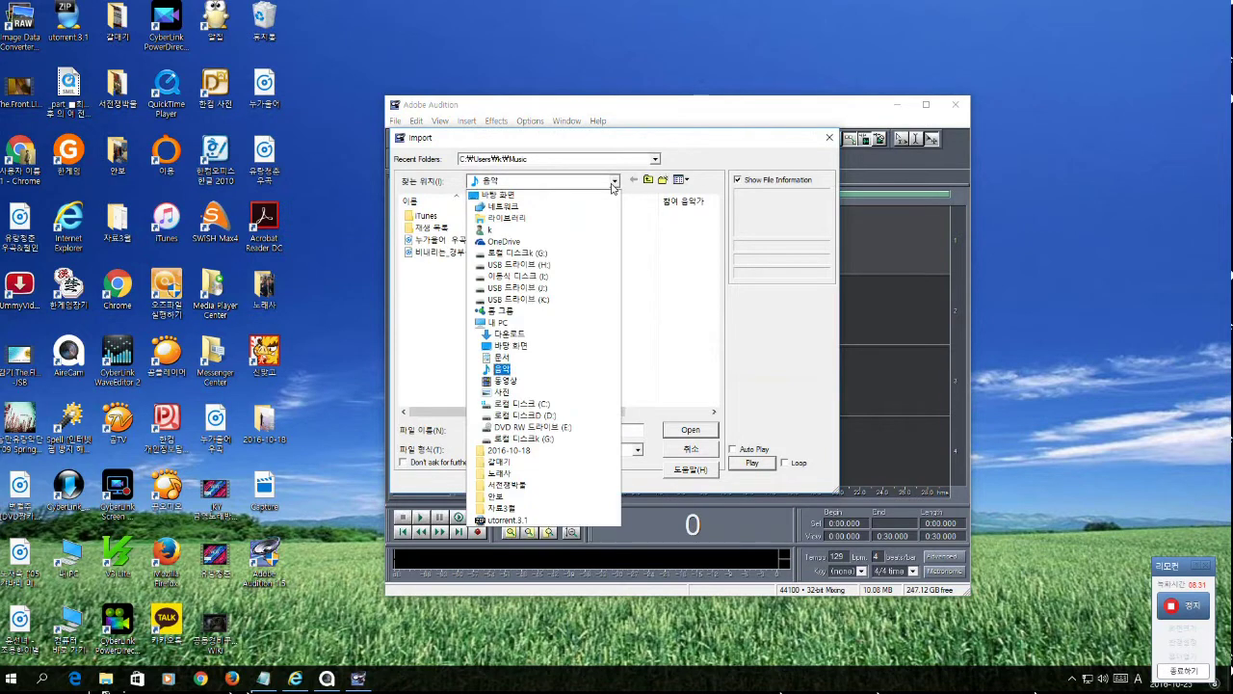
{"action": "left_click", "coordinate": [538, 183]}
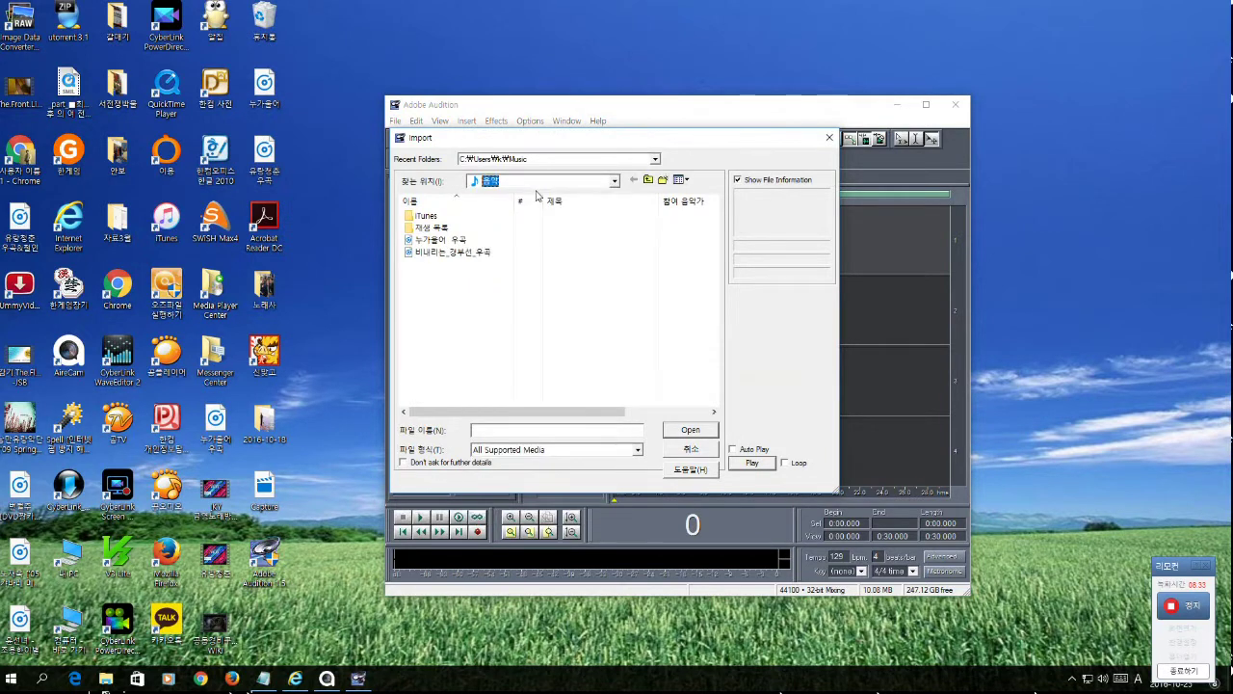
{"action": "left_click", "coordinate": [608, 182]}
{"action": "left_click", "coordinate": [554, 198]}
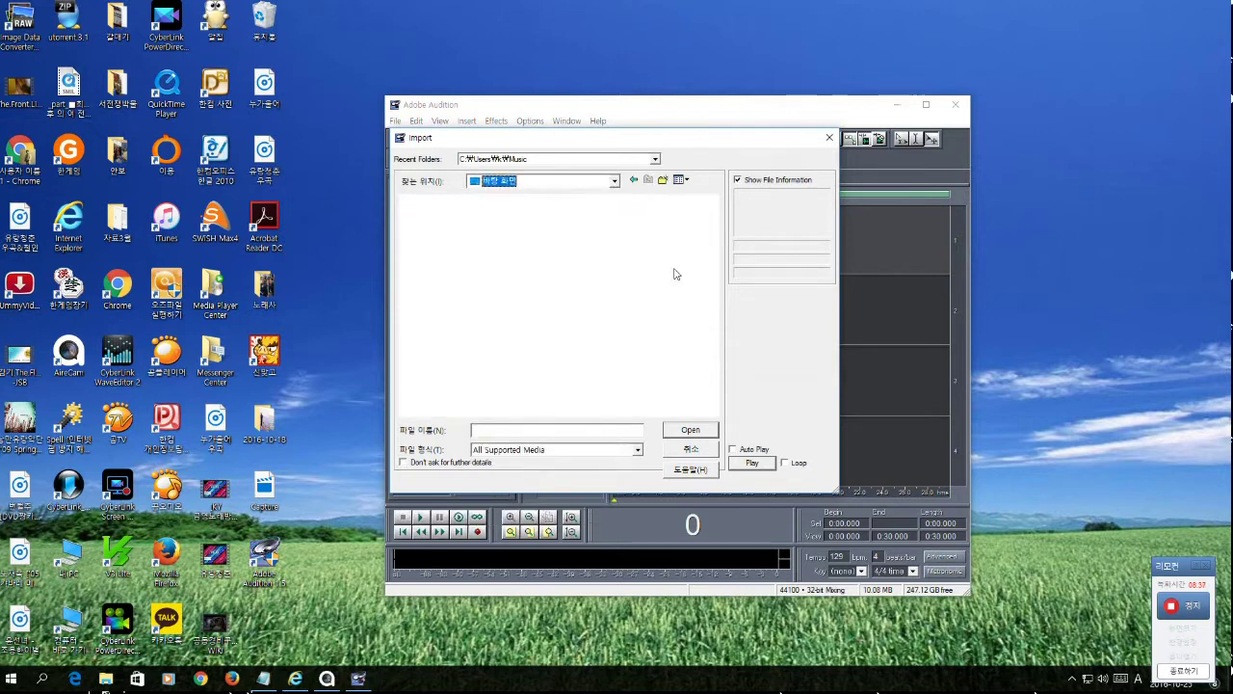
Show All Files (*.*) in the Import dialog and import the 유랑청춘 video from the desktop.
{"action": "left_click", "coordinate": [637, 450]}
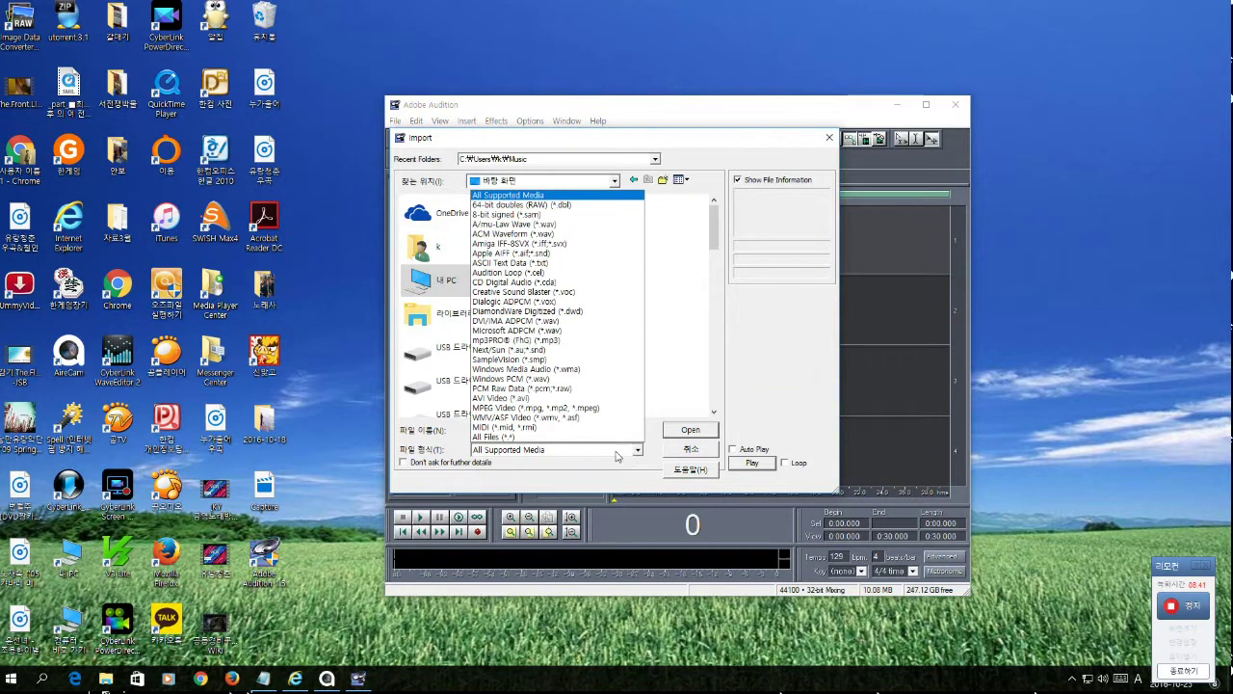
{"action": "left_click", "coordinate": [515, 438]}
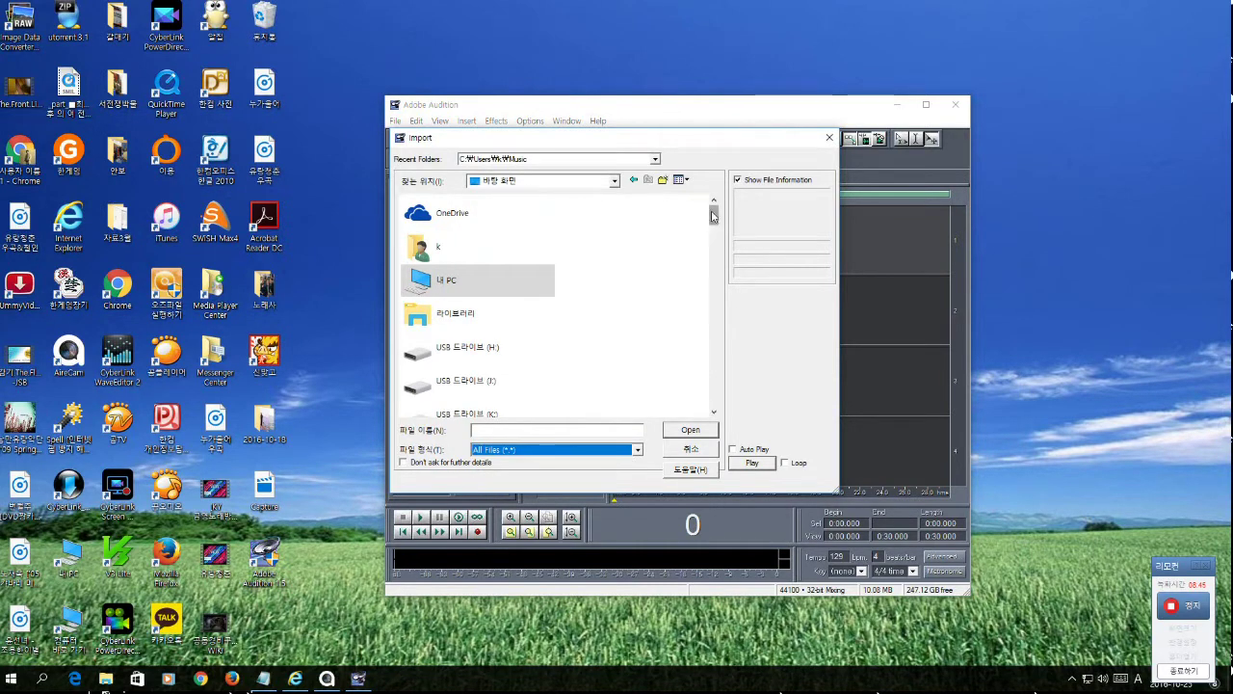
{"action": "scroll", "coordinate": [714, 216], "scroll_direction": "down", "scroll_amount": 10}
{"action": "scroll", "coordinate": [713, 310], "scroll_direction": "down", "scroll_amount": 10}
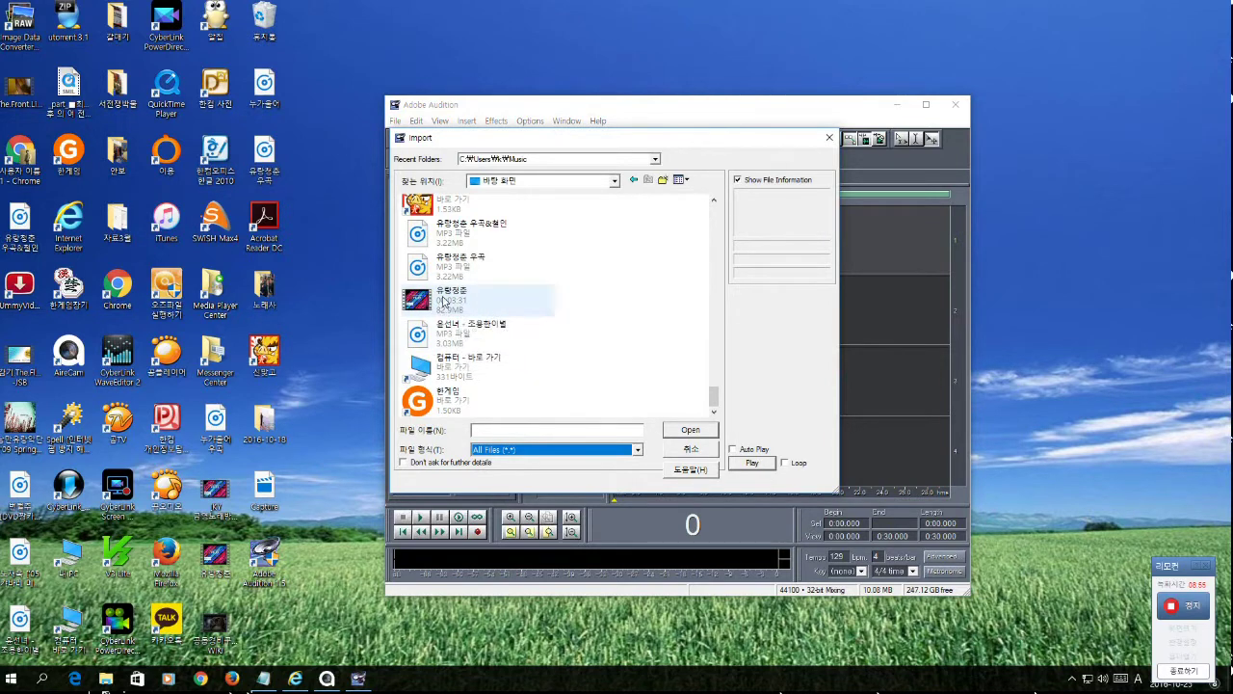
{"action": "left_click", "coordinate": [443, 301]}
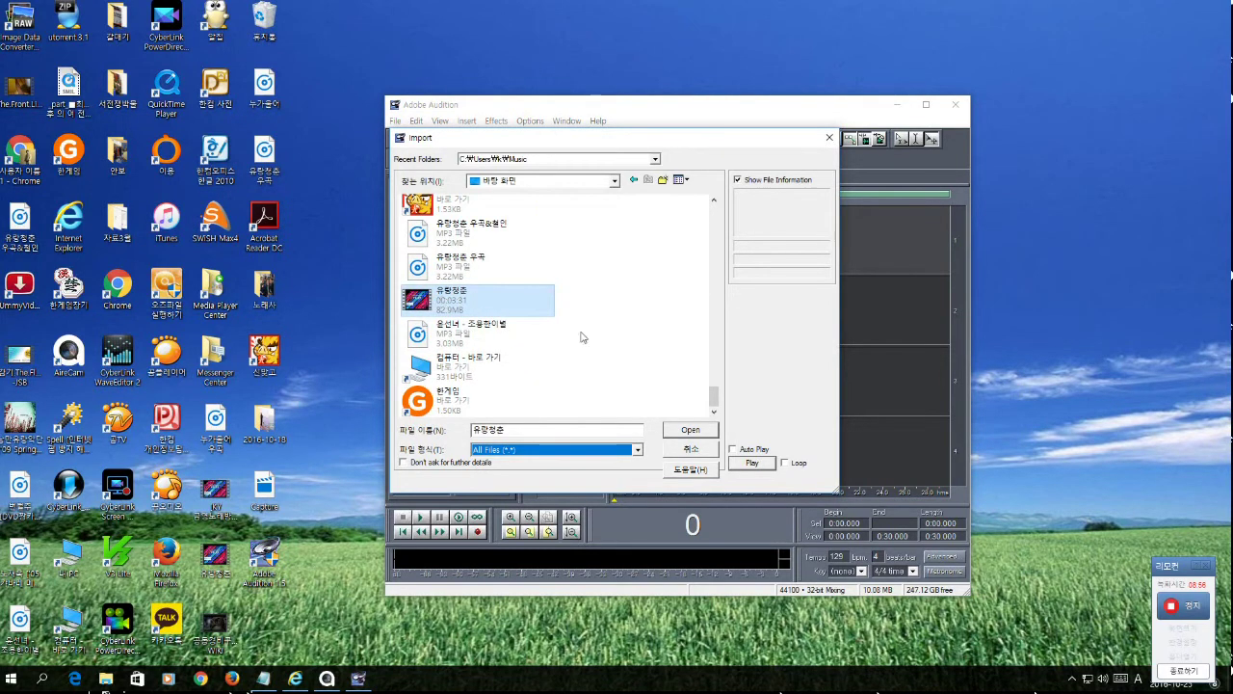
{"action": "left_click", "coordinate": [690, 430]}
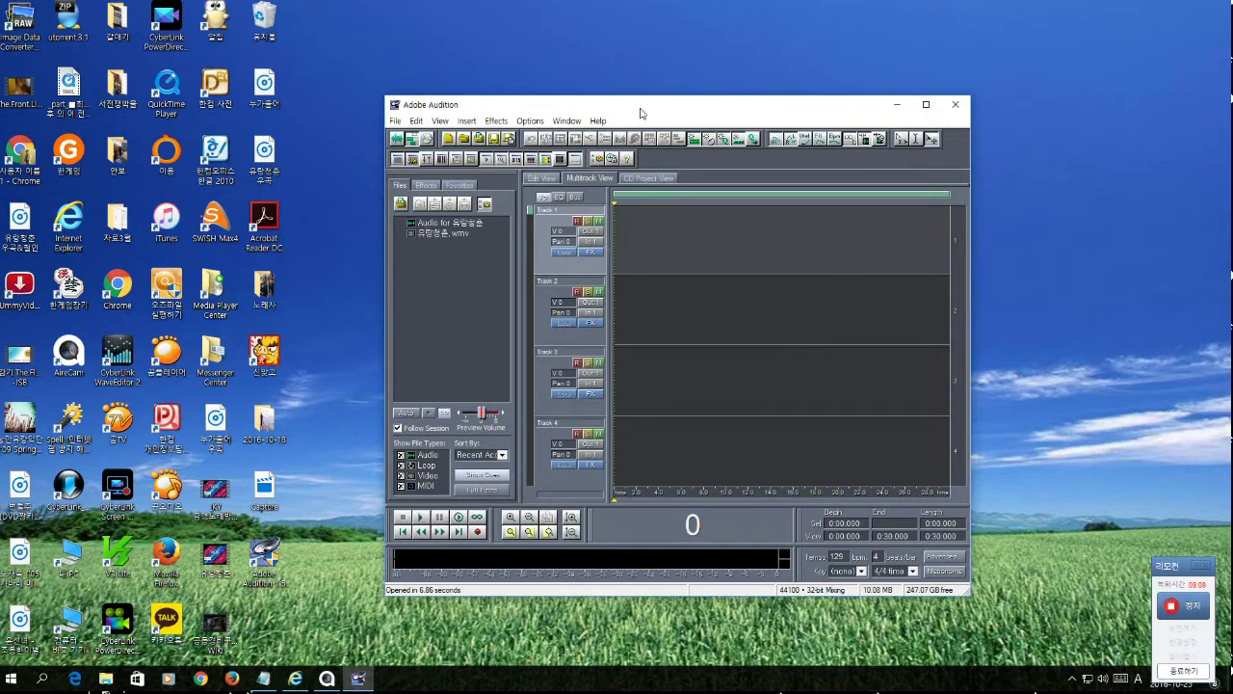
Insert the imported Audio for 유랑청춘 at the start of Track 1, suppressing the new-tools message in the future.
{"action": "left_click_drag", "start_coordinate": [635, 114], "coordinate": [614, 123]}
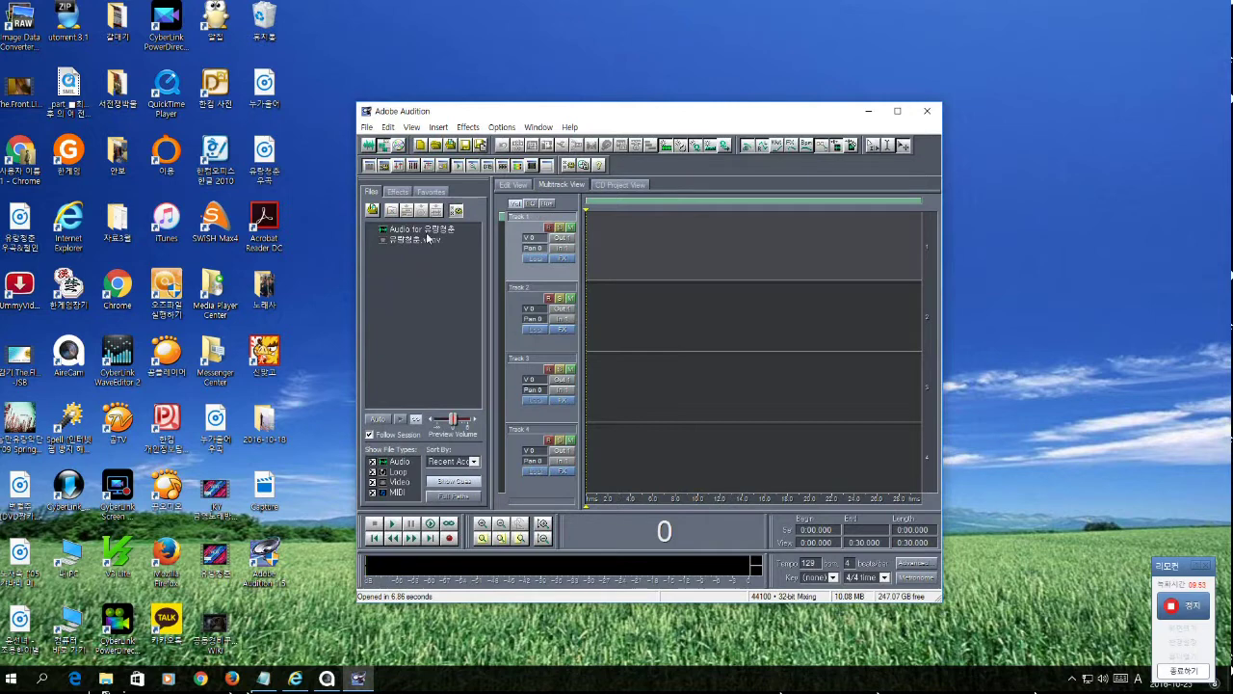
{"action": "left_click", "coordinate": [424, 230]}
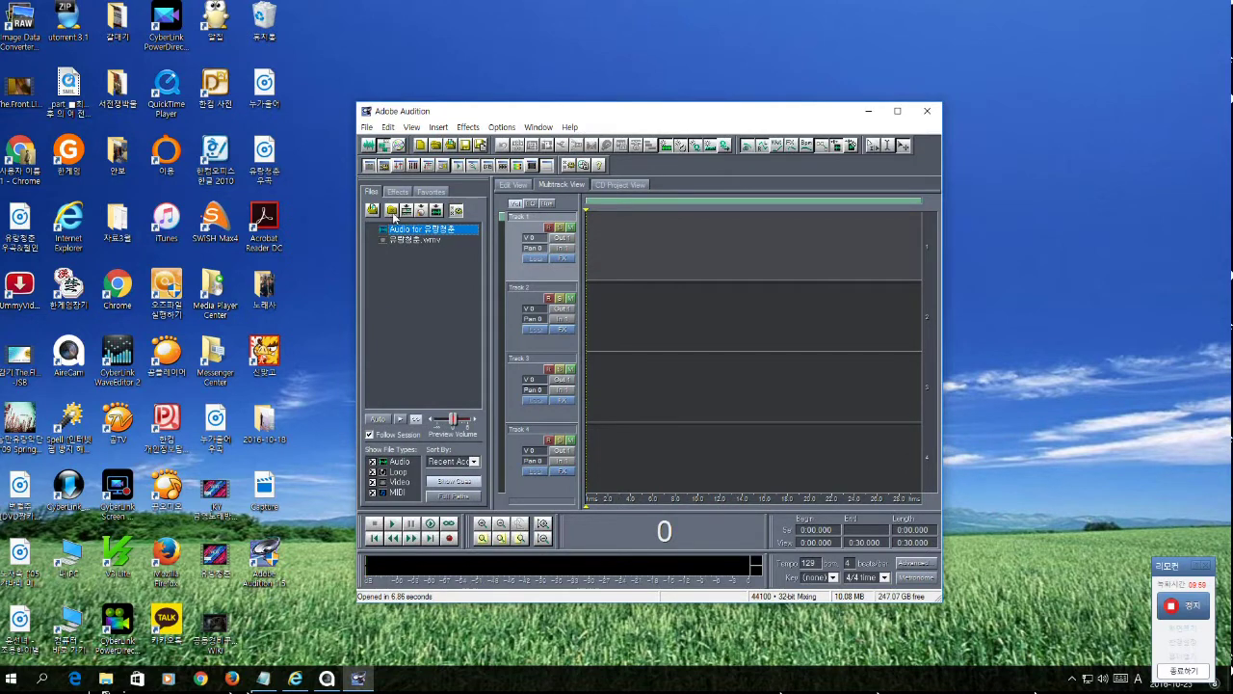
{"action": "left_click", "coordinate": [628, 244]}
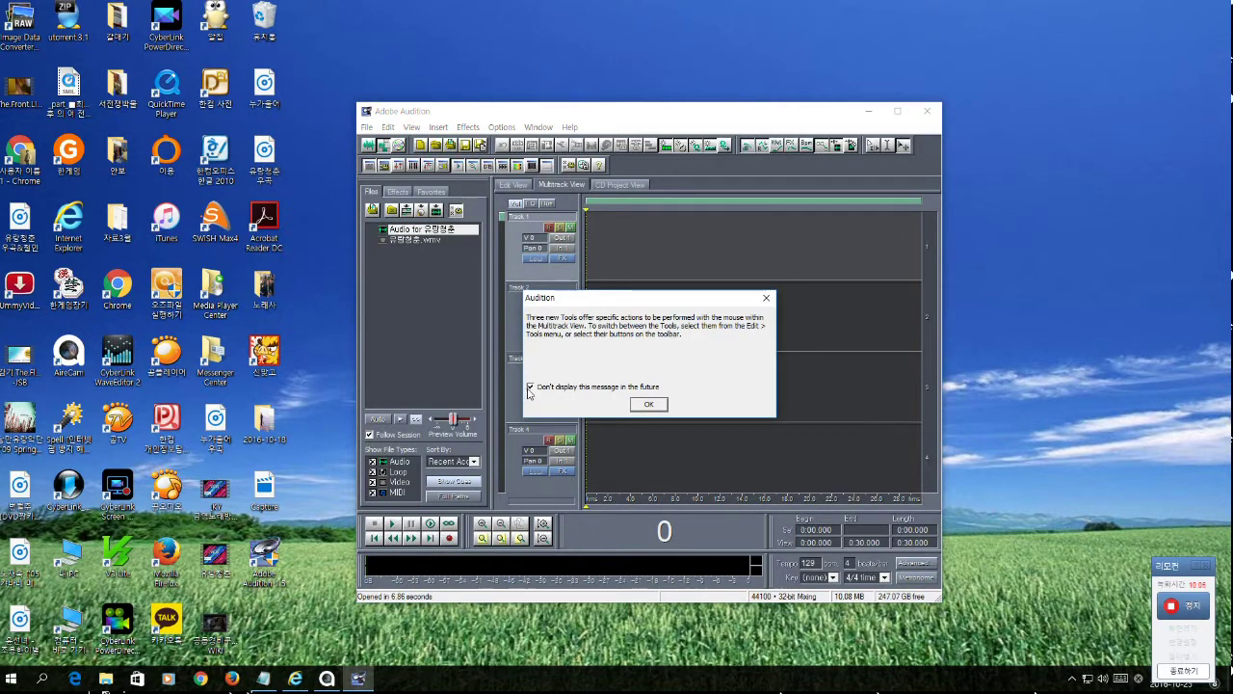
{"action": "left_click", "coordinate": [658, 405]}
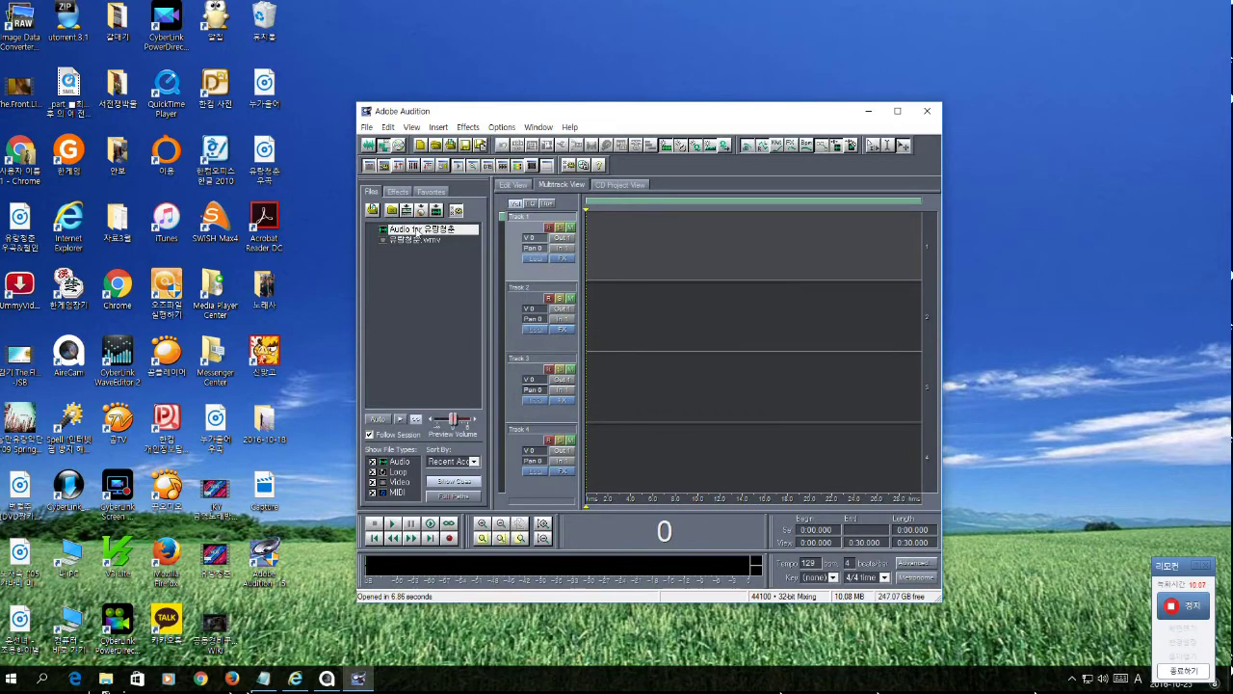
{"action": "left_click", "coordinate": [402, 214]}
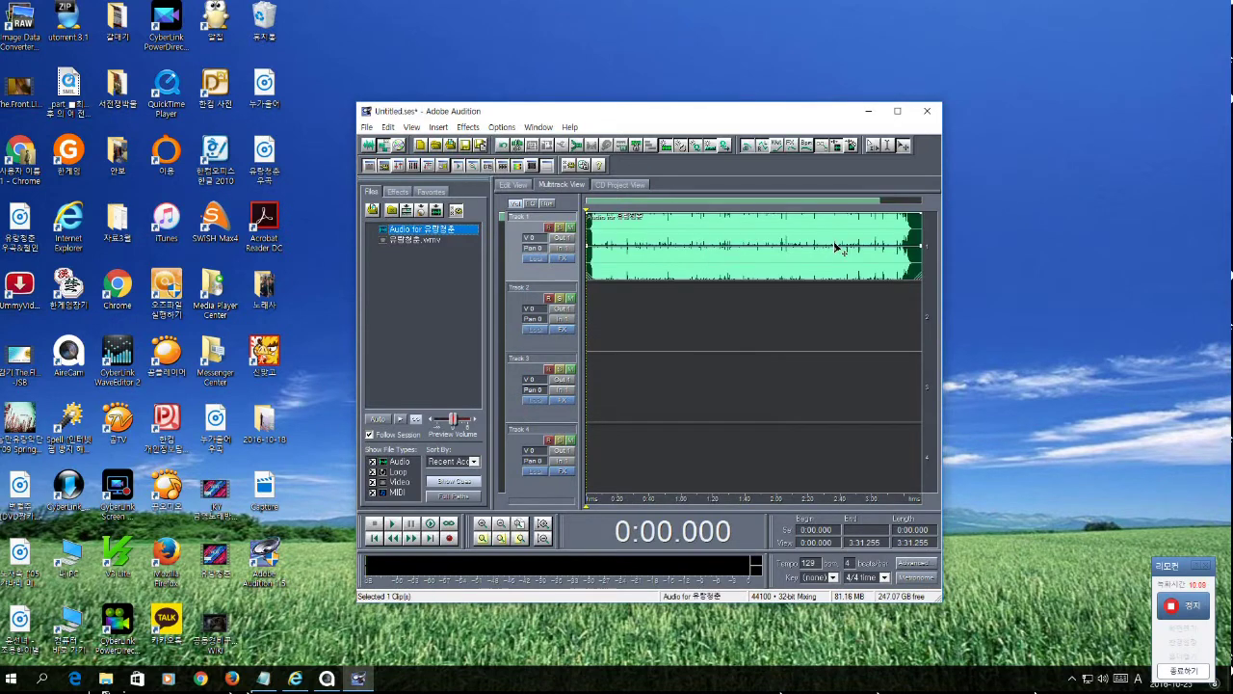
Insert 유랑청춘.wmv into the multitrack session on the next available track, suppressing the clip/track type mismatch message in the future.
{"action": "left_click", "coordinate": [424, 240]}
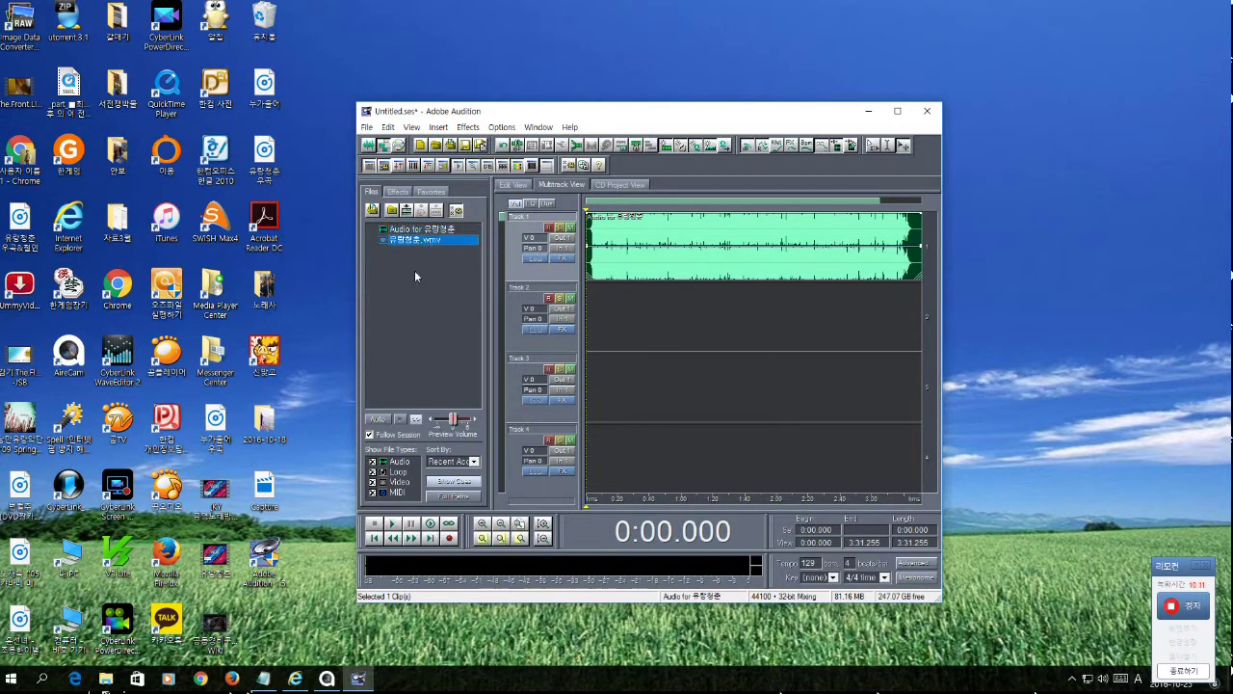
{"action": "left_click", "coordinate": [409, 214]}
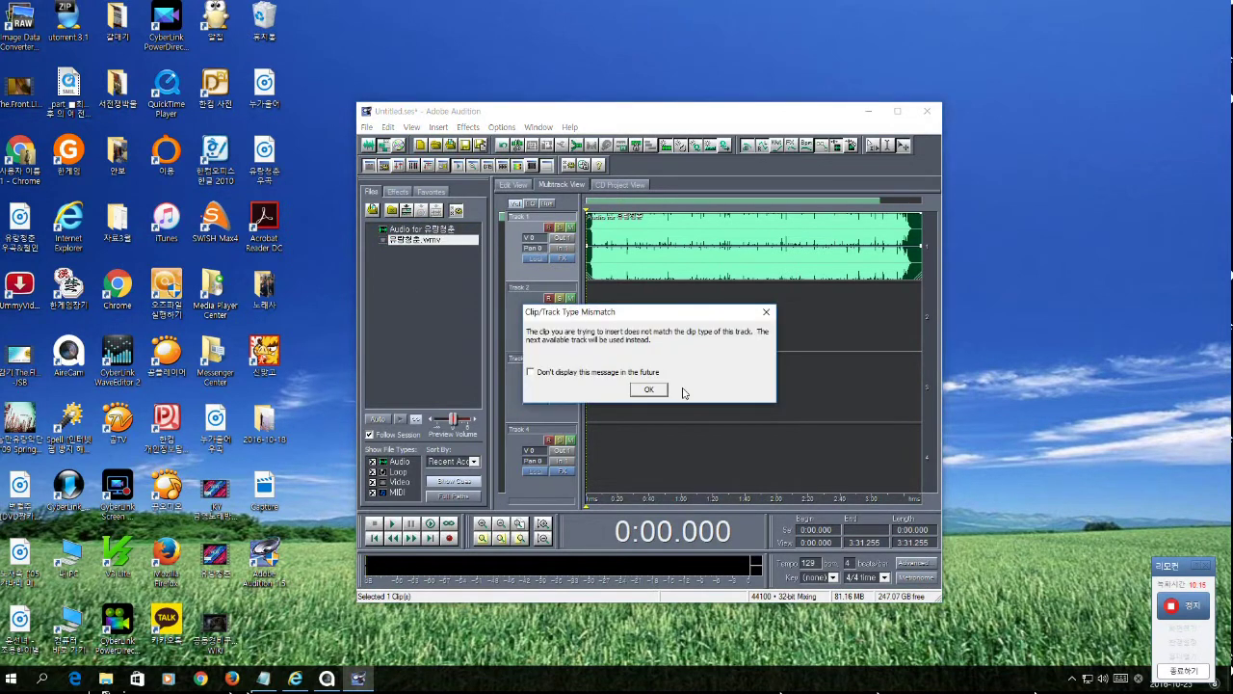
{"action": "left_click", "coordinate": [540, 375]}
{"action": "left_click", "coordinate": [650, 391]}
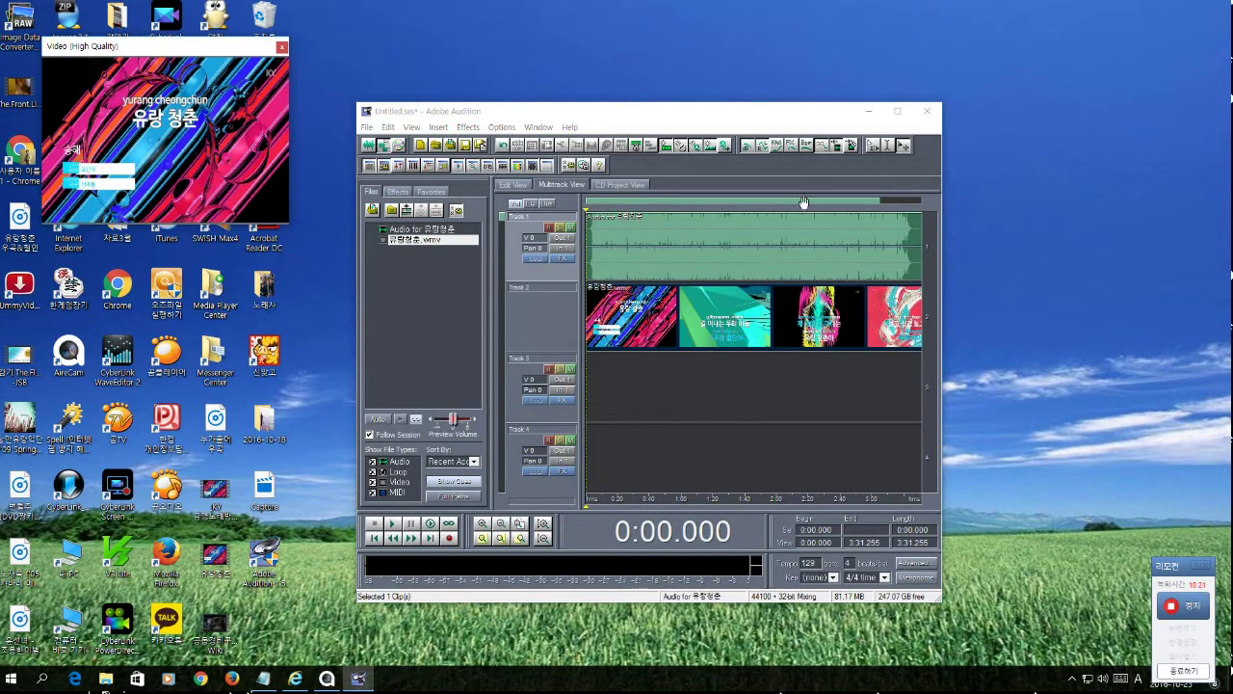
Dock the video preview window beneath the toolbars, and play the session briefly before stopping it.
{"action": "left_click_drag", "start_coordinate": [208, 50], "coordinate": [701, 152]}
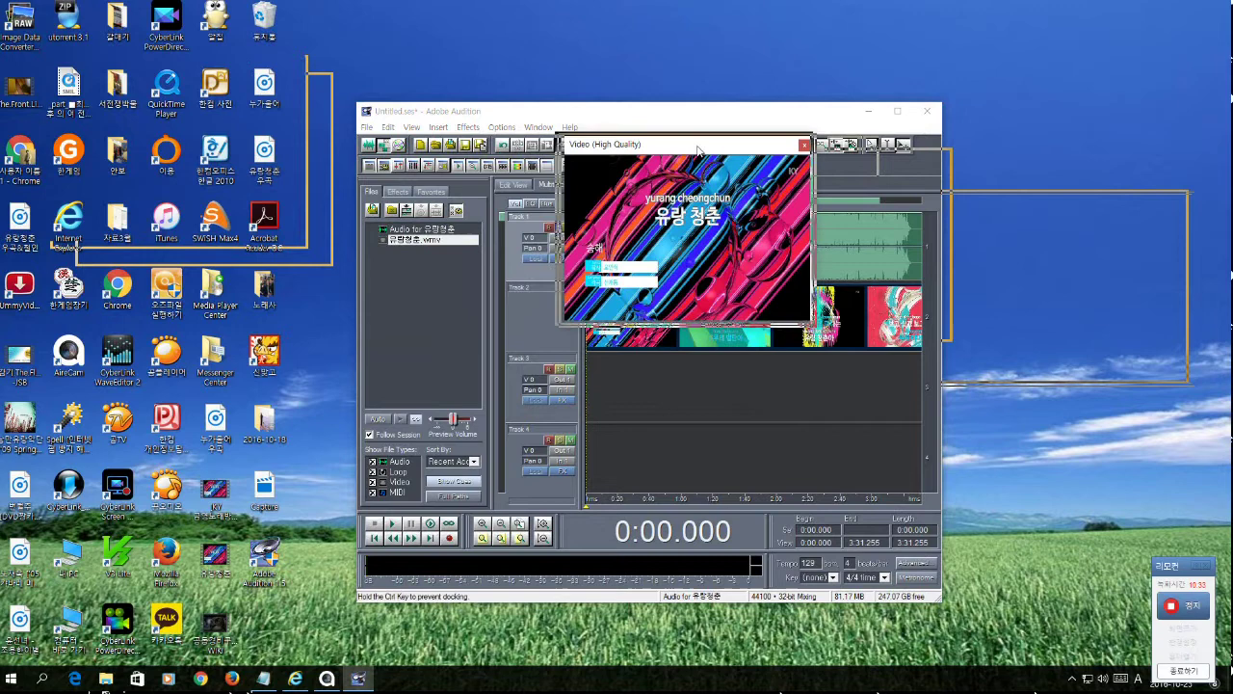
{"action": "left_click_drag", "start_coordinate": [747, 156], "coordinate": [770, 178]}
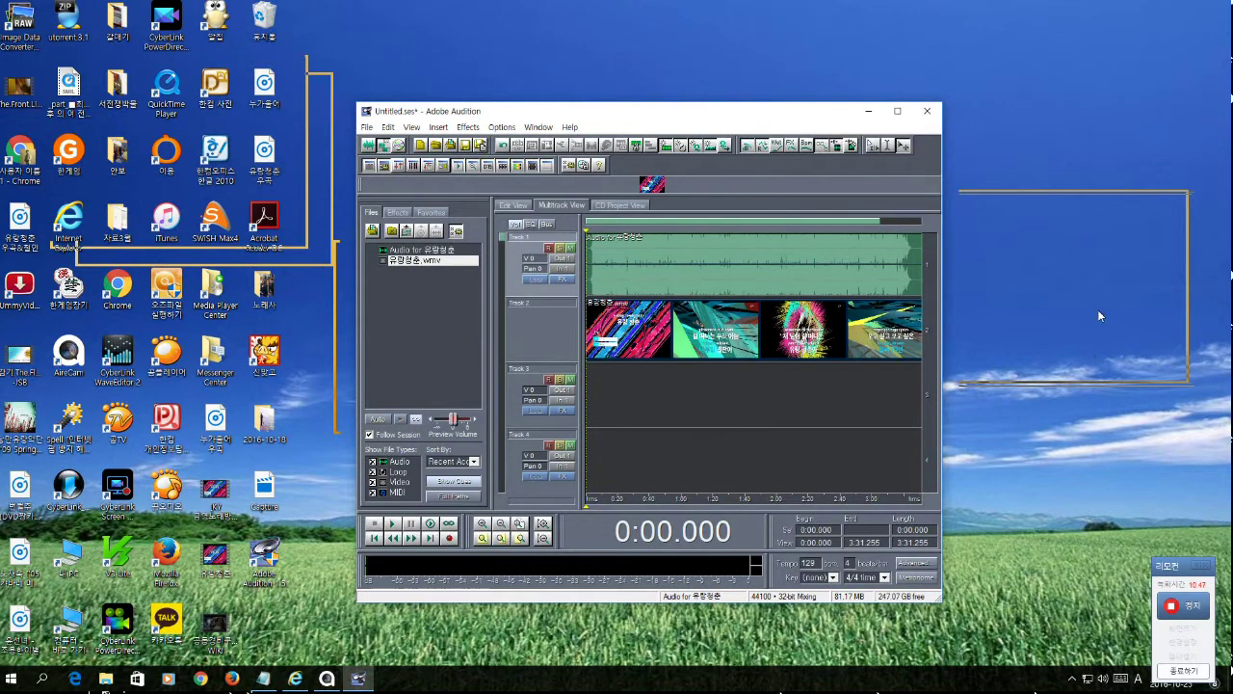
{"action": "left_click", "coordinate": [1042, 457]}
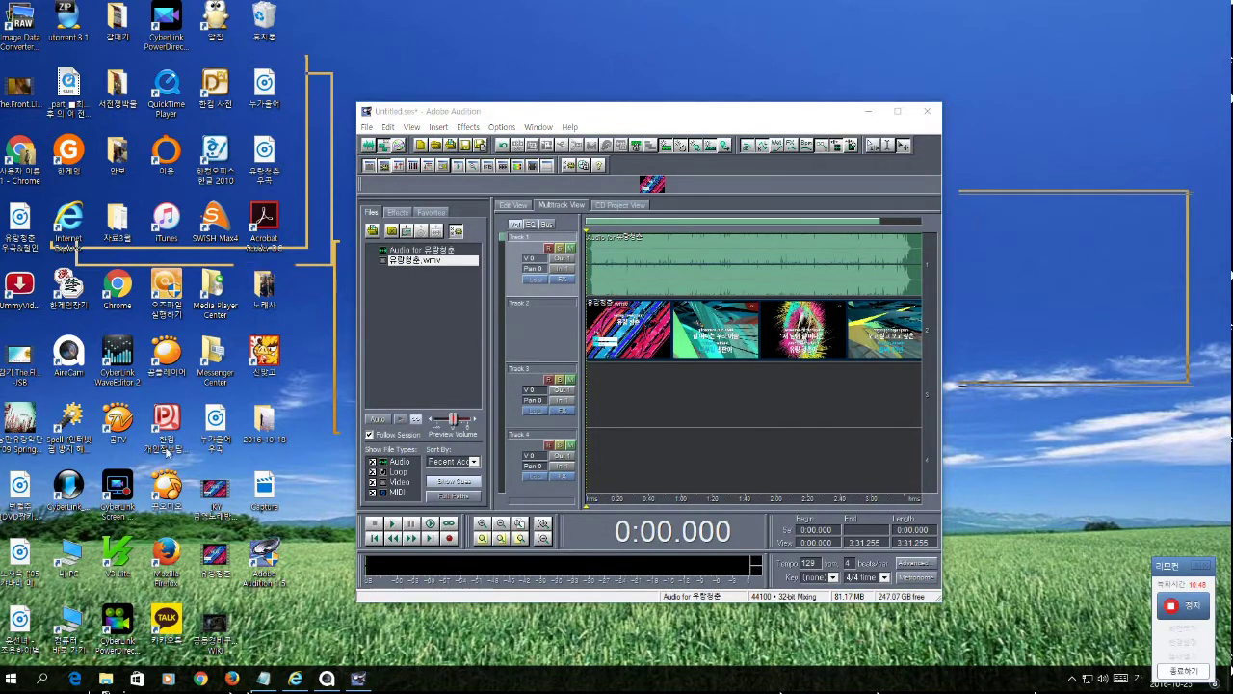
{"action": "left_click", "coordinate": [391, 523]}
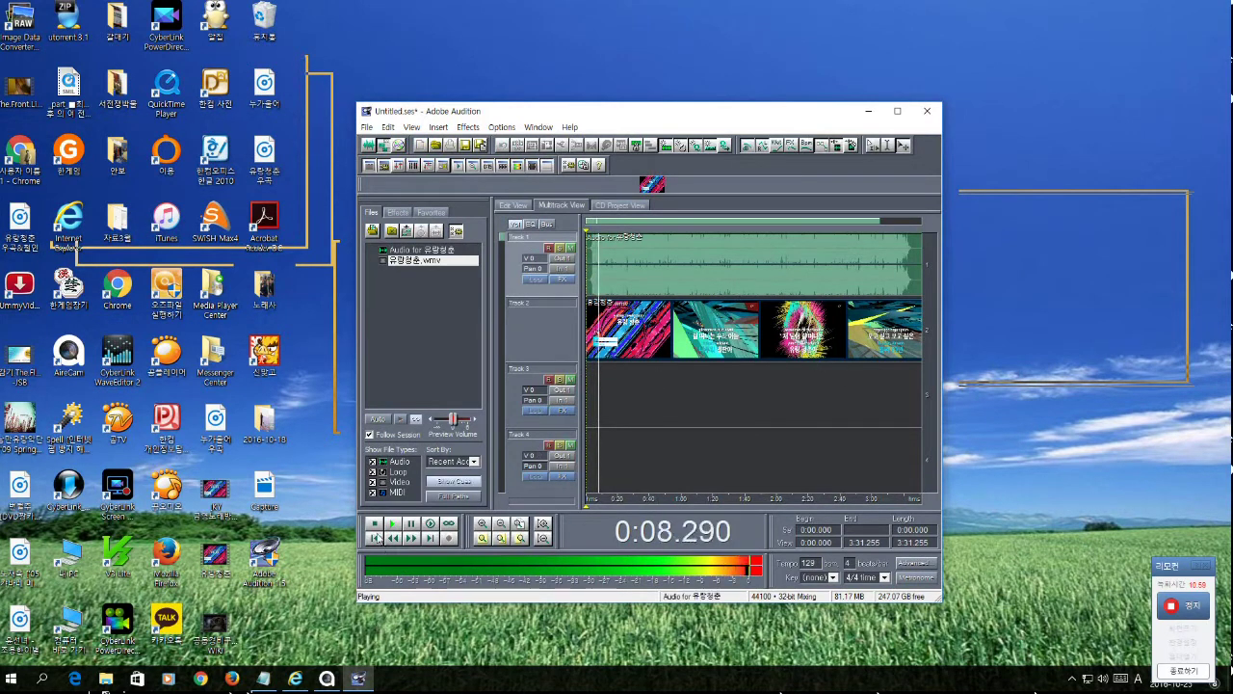
{"action": "left_click", "coordinate": [375, 526]}
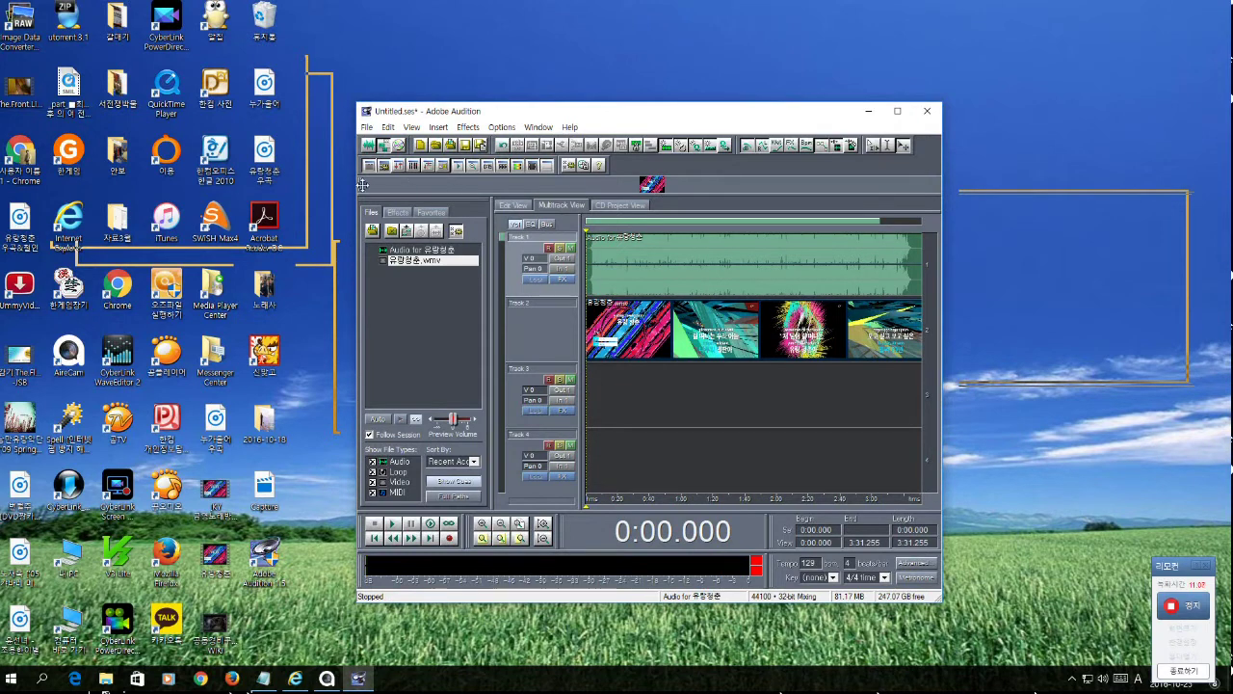
Undock the video preview onto the desktop beside the Audition window, closing it and showing it again.
{"action": "left_click_drag", "start_coordinate": [362, 184], "coordinate": [130, 170]}
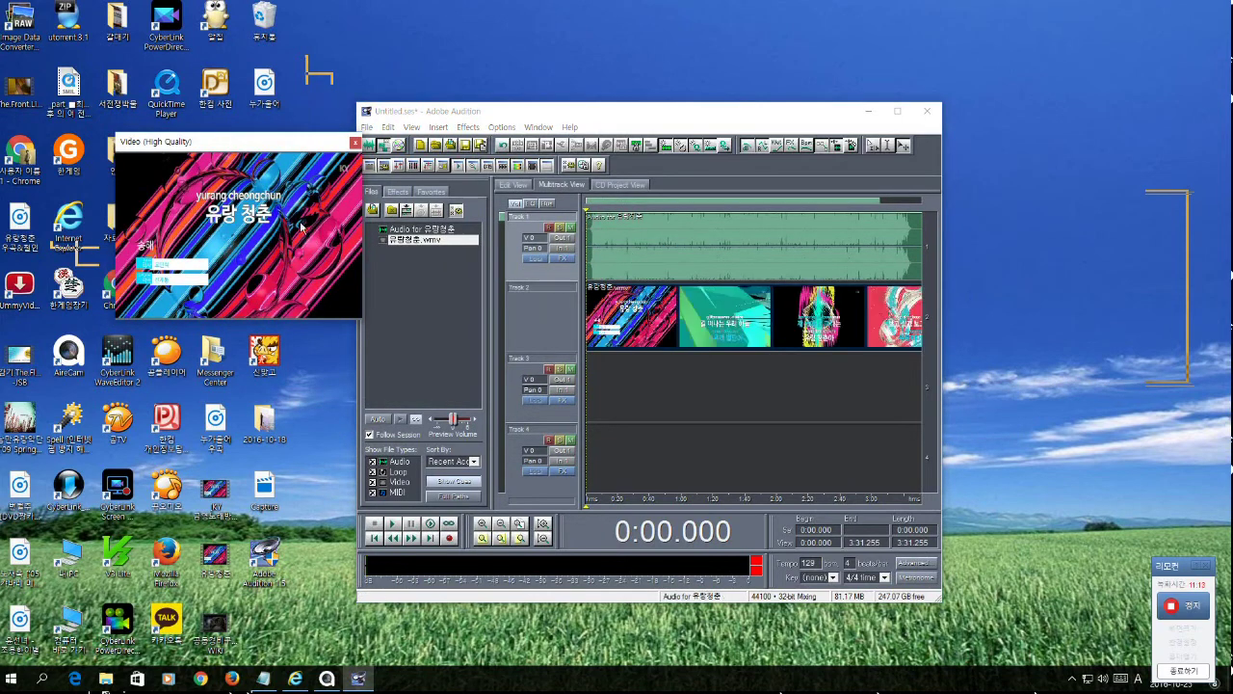
{"action": "left_click_drag", "start_coordinate": [283, 142], "coordinate": [286, 131]}
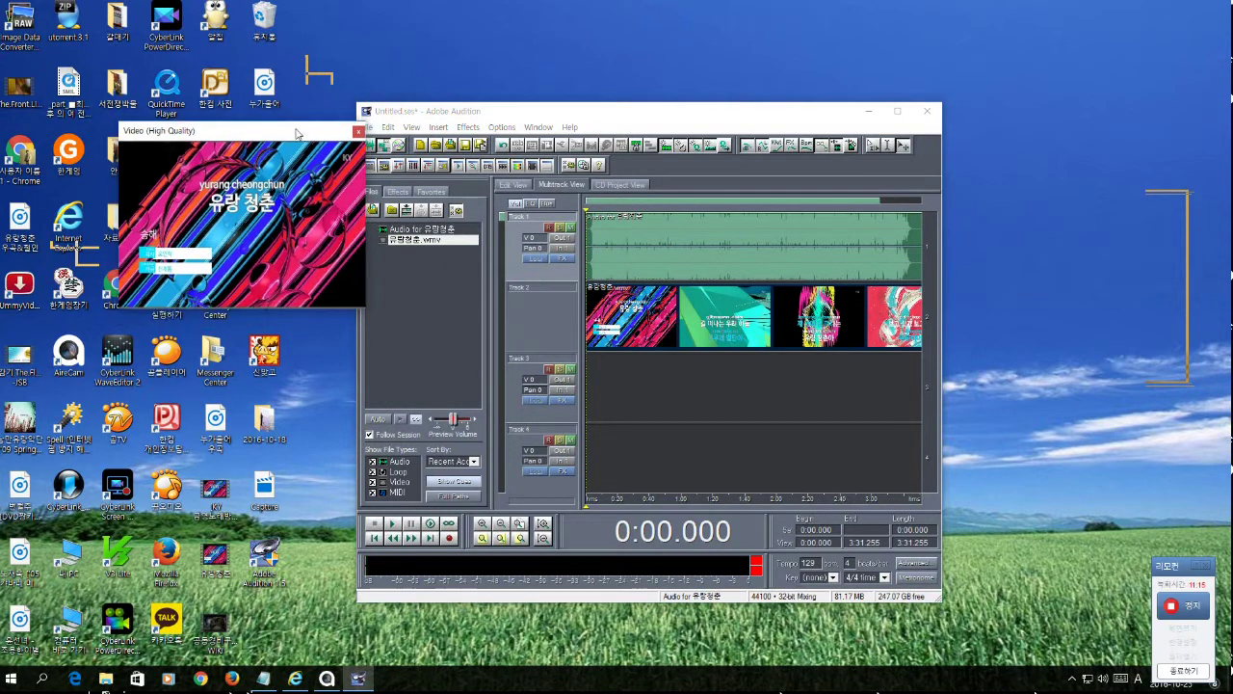
{"action": "left_click", "coordinate": [358, 132]}
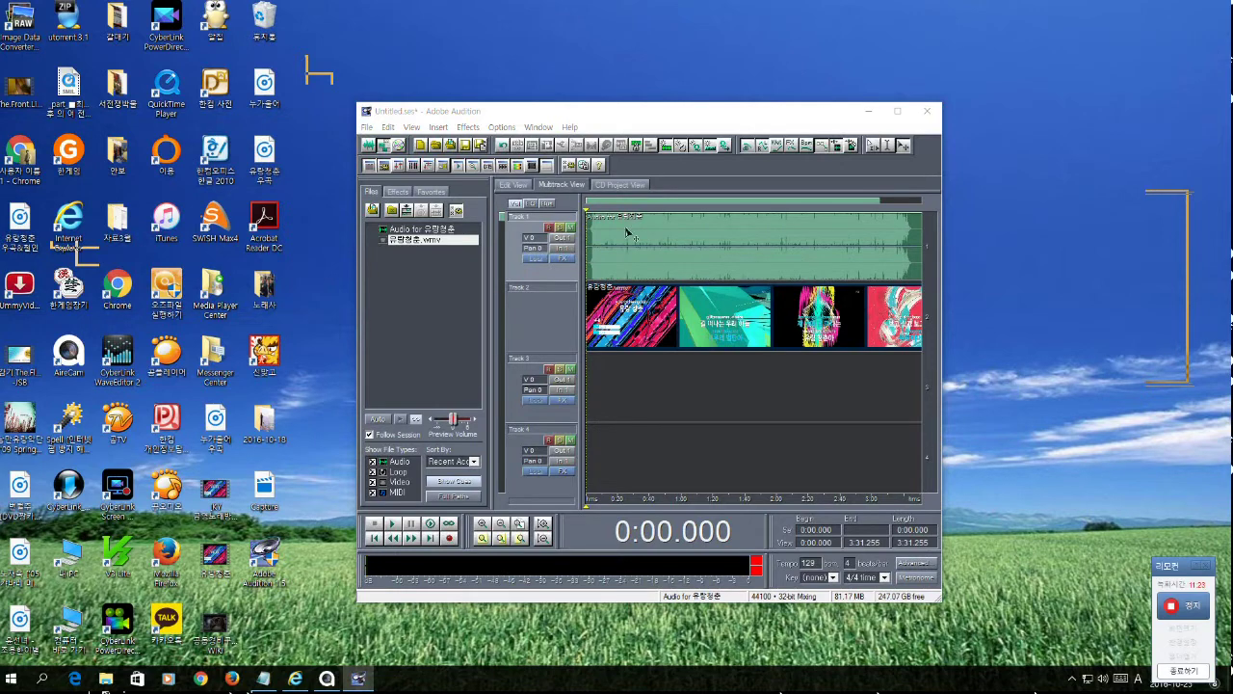
{"action": "left_click", "coordinate": [532, 166]}
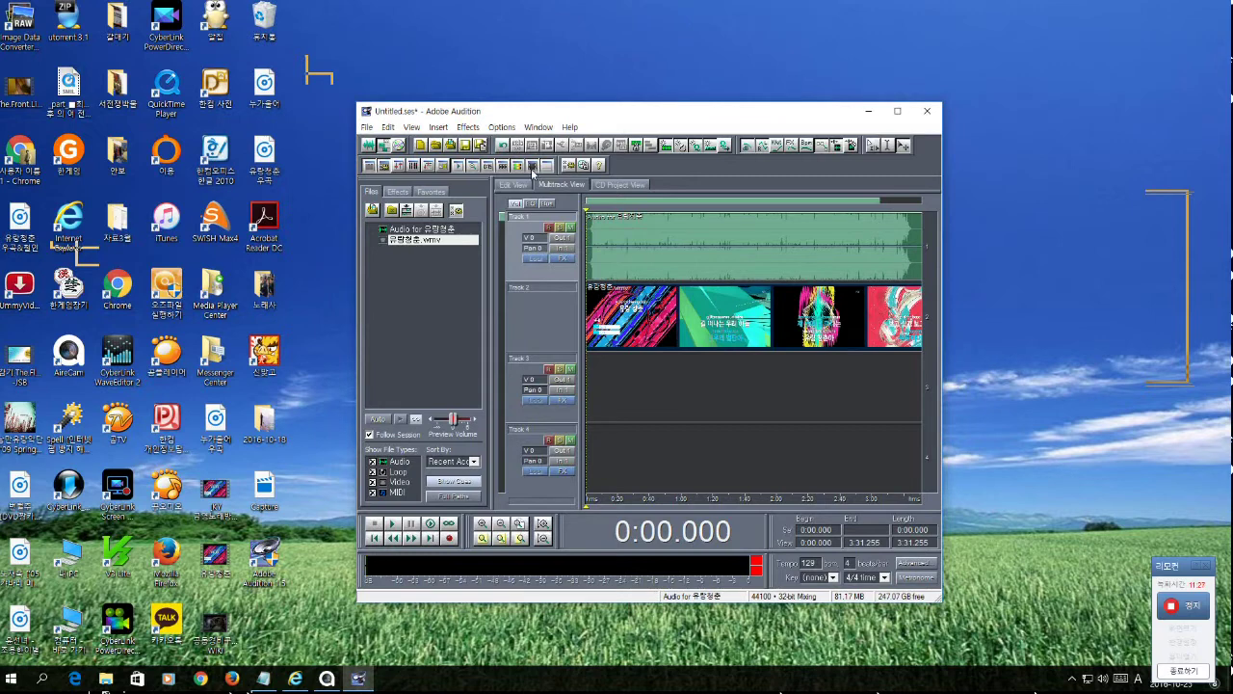
{"action": "left_click", "coordinate": [533, 165]}
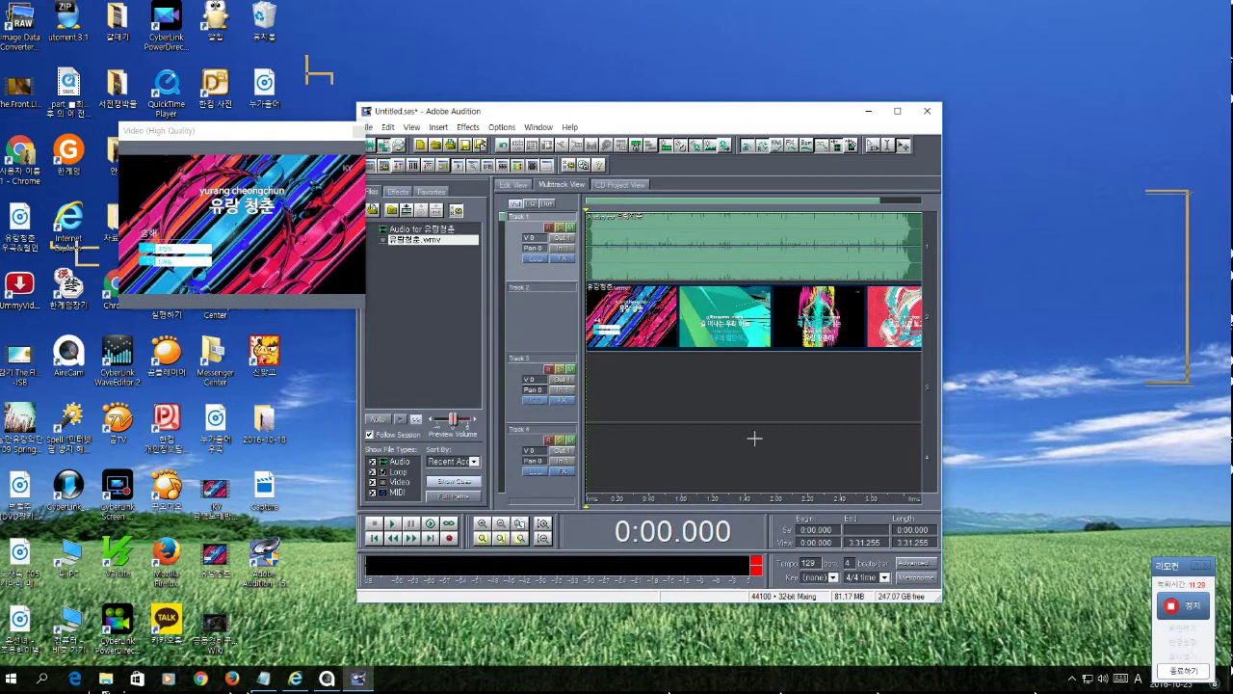
Arm Track 3 for recording and record a take of about 3 minutes 20 seconds alongside the backing audio and video.
{"action": "left_click", "coordinate": [551, 371]}
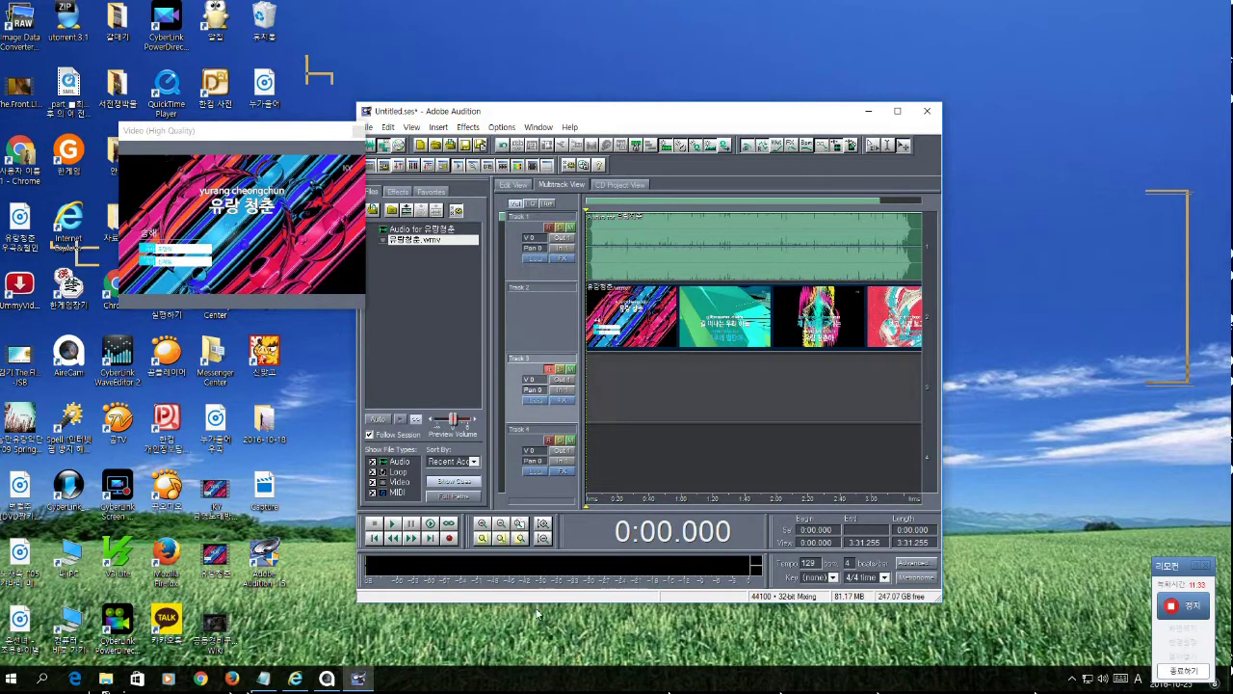
{"action": "left_click", "coordinate": [449, 540]}
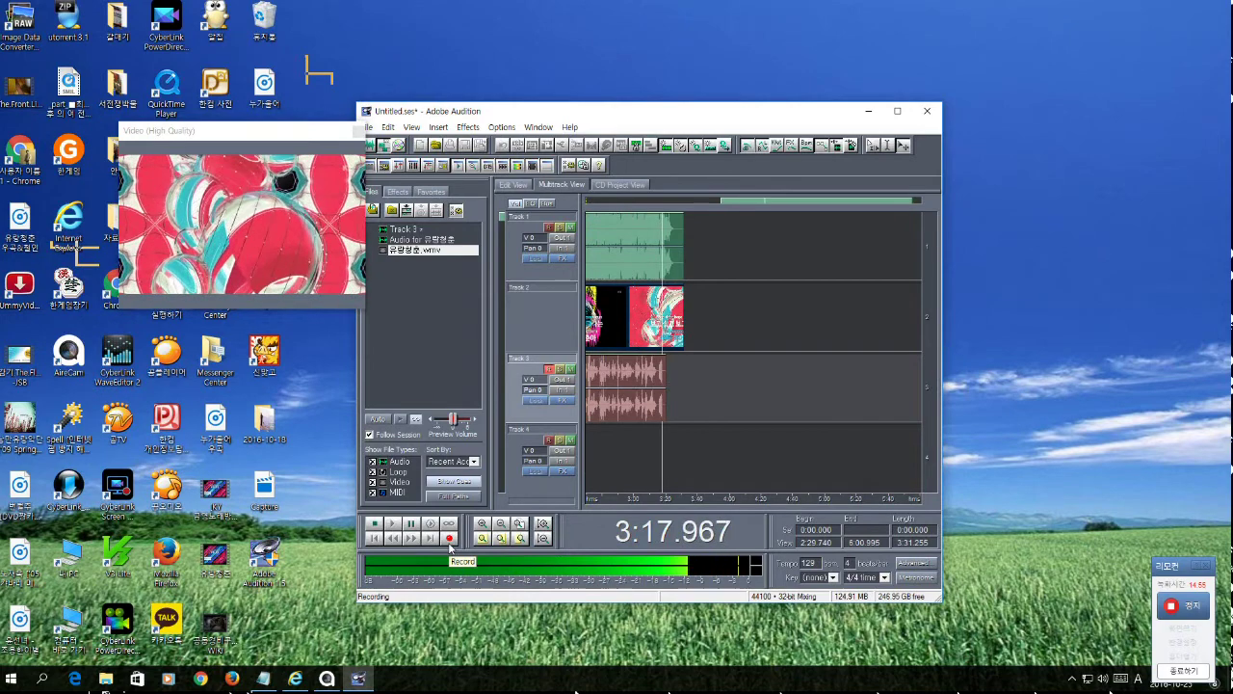
{"action": "left_click", "coordinate": [449, 539]}
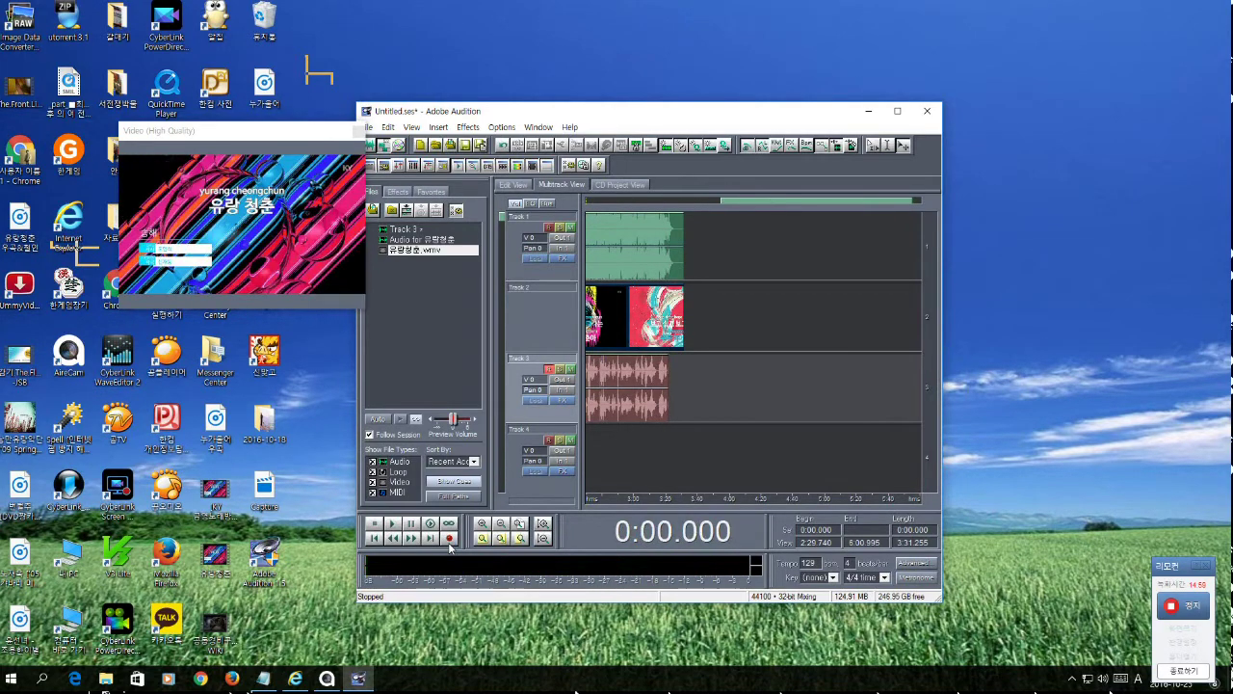
Play the session with the new Track 3 recording from the start, stop it, and move the video preview clear of the Audition window.
{"action": "left_click_drag", "start_coordinate": [812, 209], "coordinate": [625, 219]}
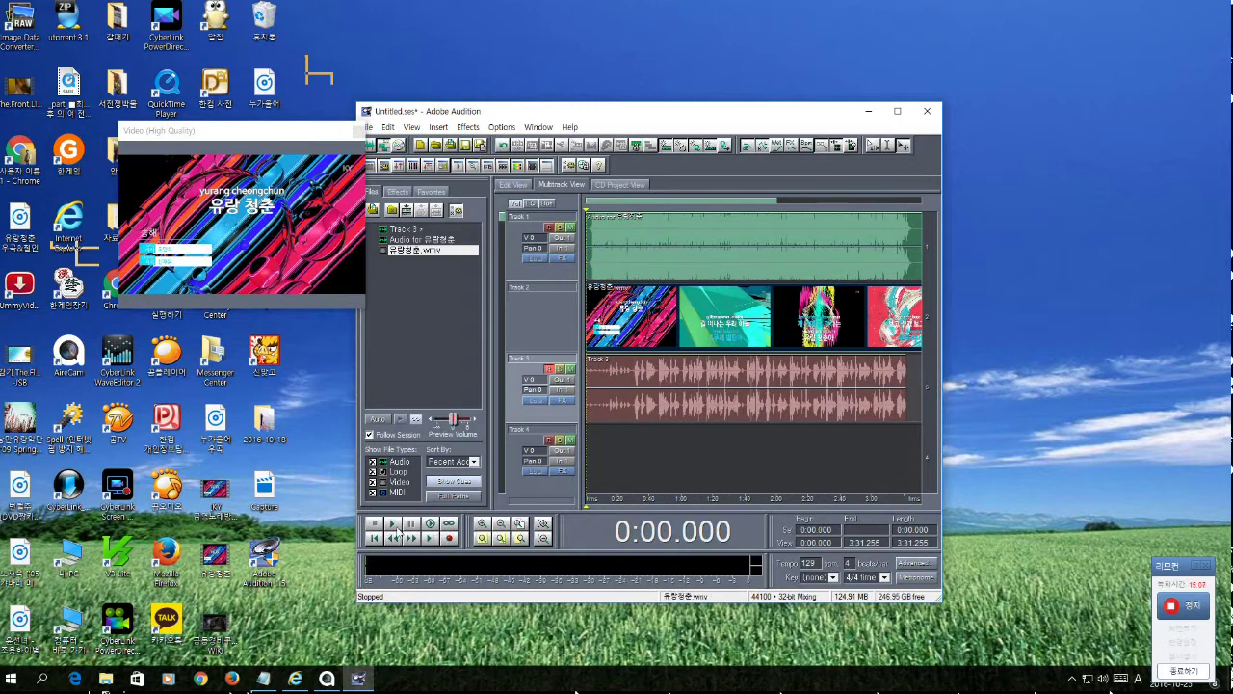
{"action": "left_click", "coordinate": [393, 523]}
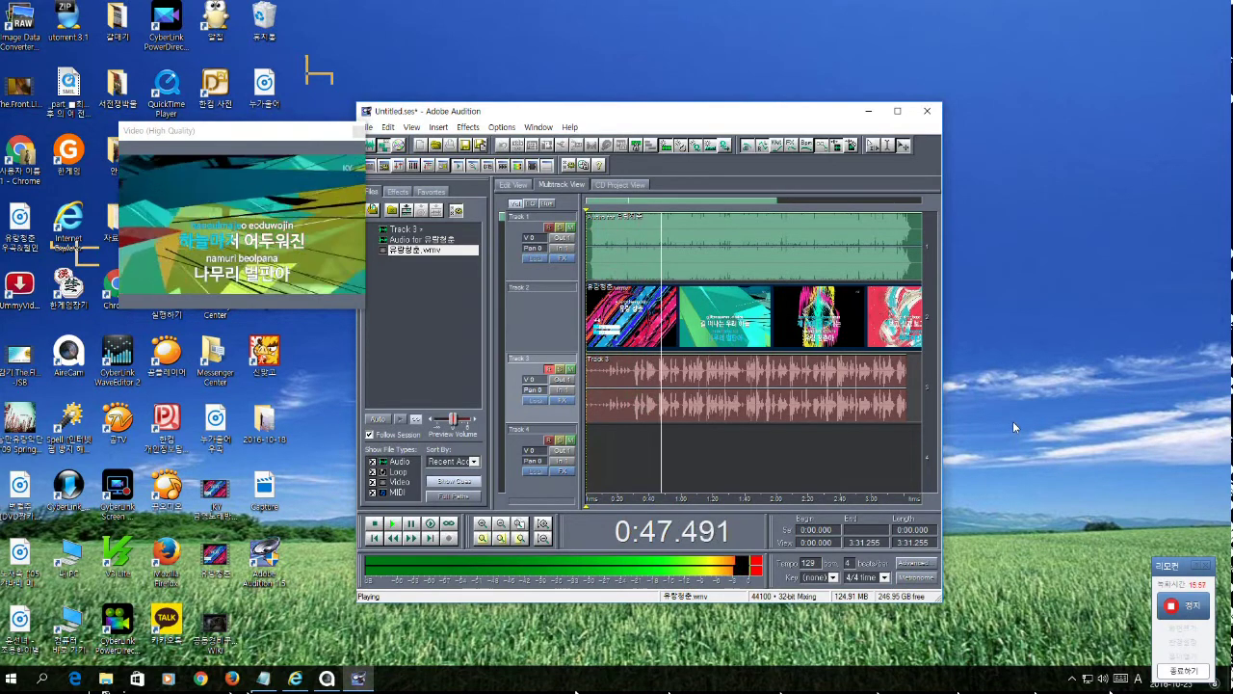
{"action": "left_click", "coordinate": [376, 523]}
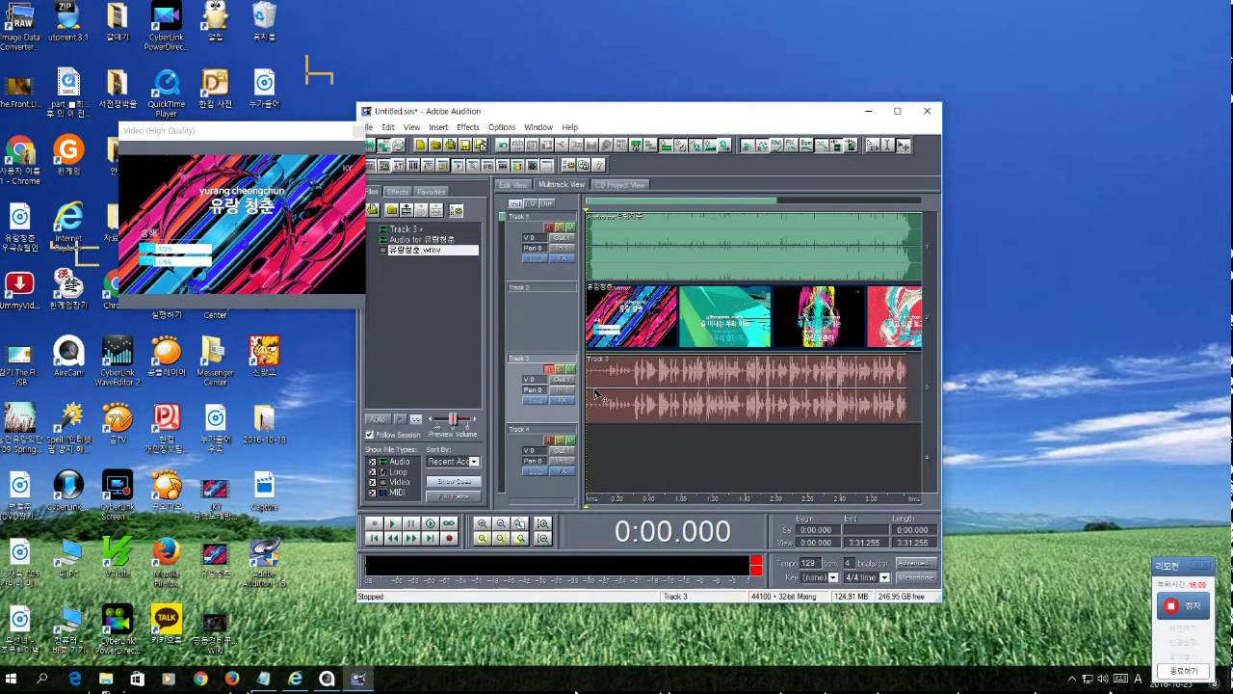
{"action": "left_click_drag", "start_coordinate": [328, 130], "coordinate": [309, 130]}
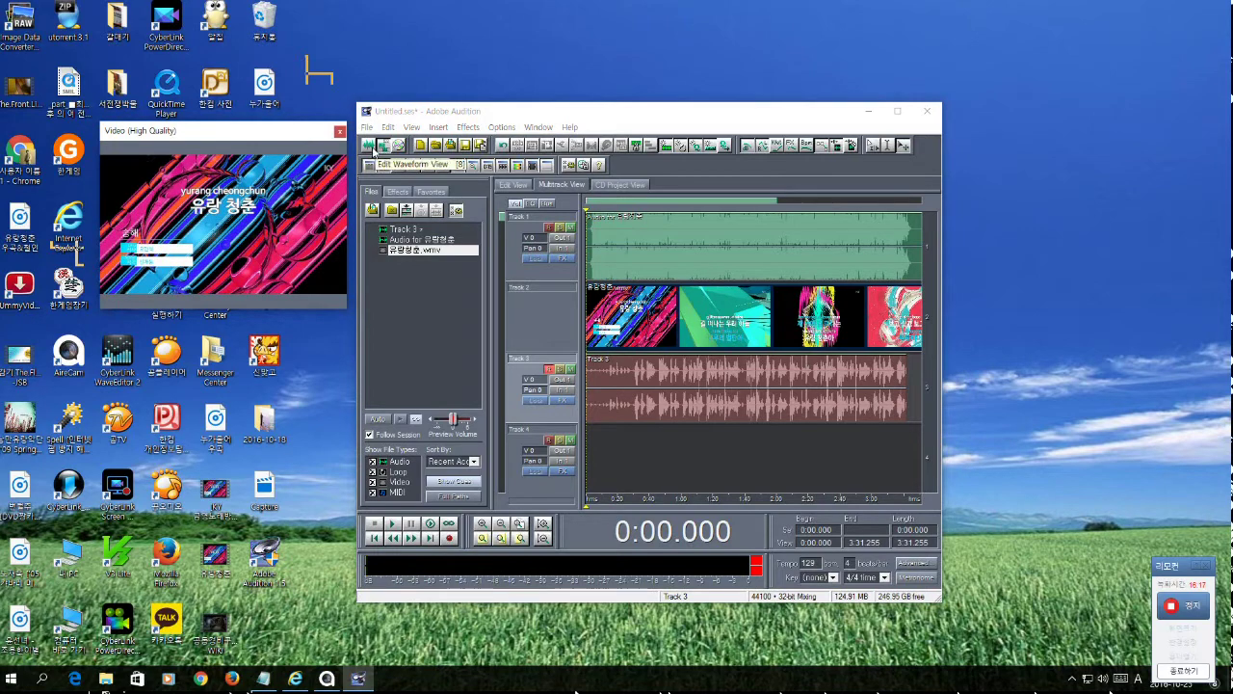
Open the Track 3 recording in the waveform edit view and select about the first 28 seconds, before the singing starts.
{"action": "left_click", "coordinate": [369, 145]}
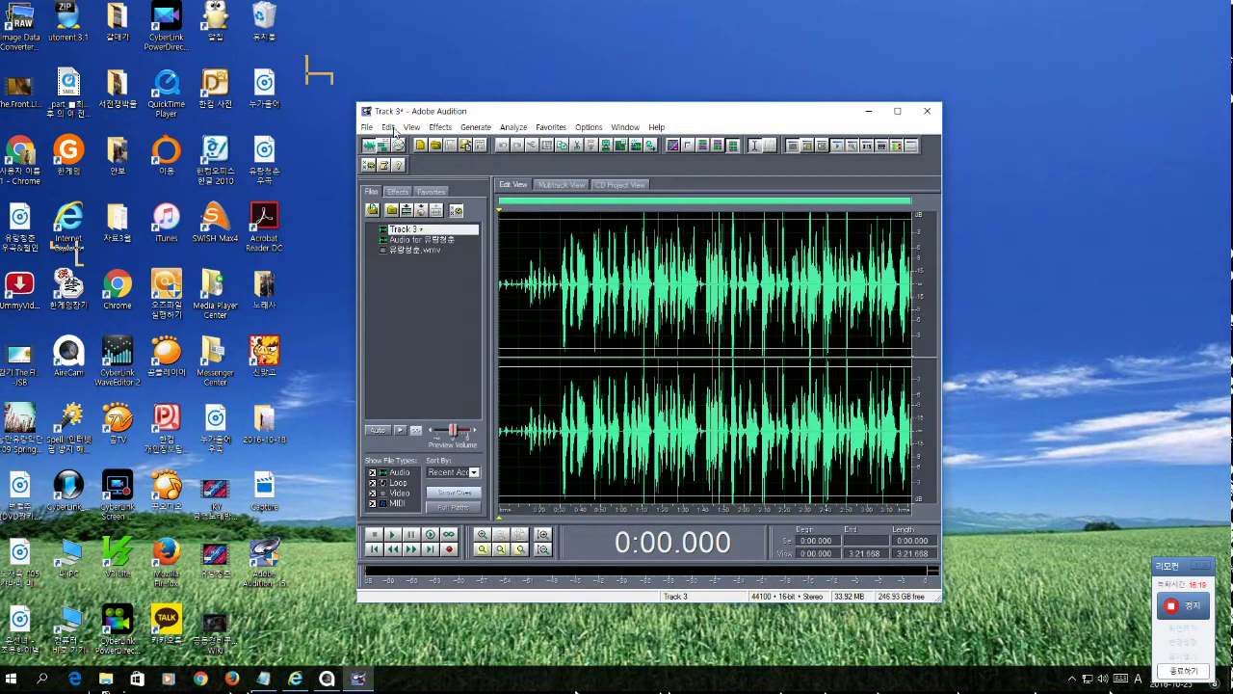
{"action": "left_click", "coordinate": [383, 144]}
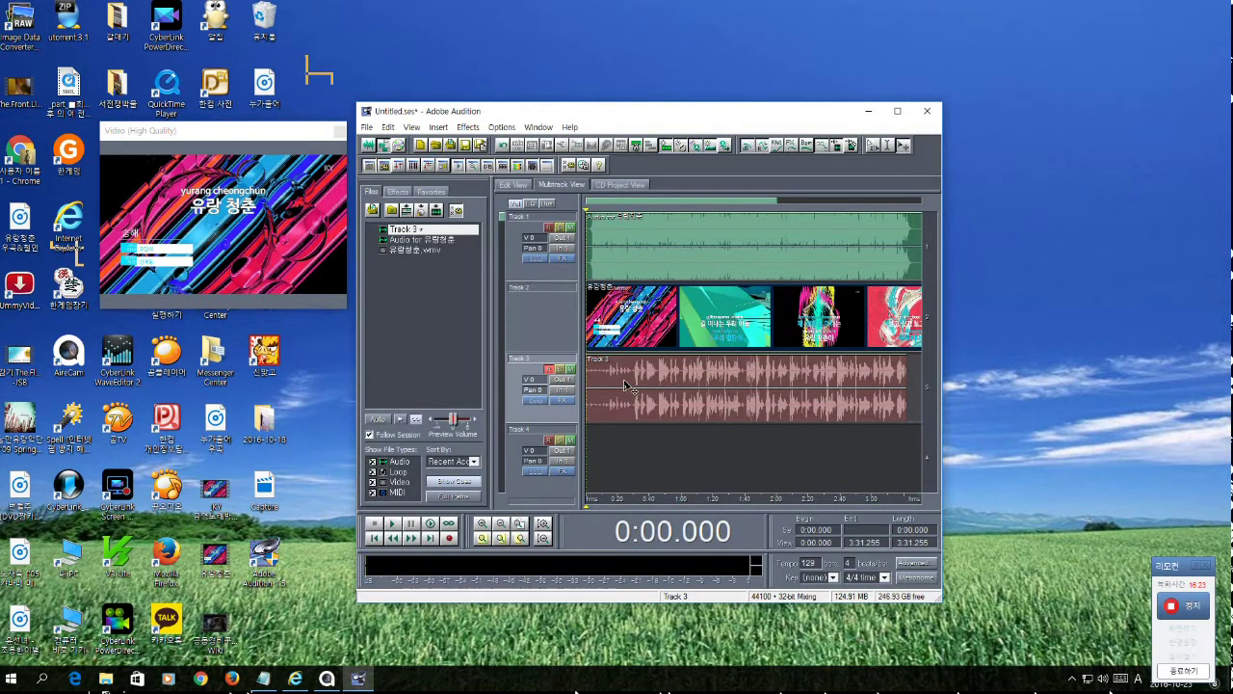
{"action": "double_click", "coordinate": [624, 385]}
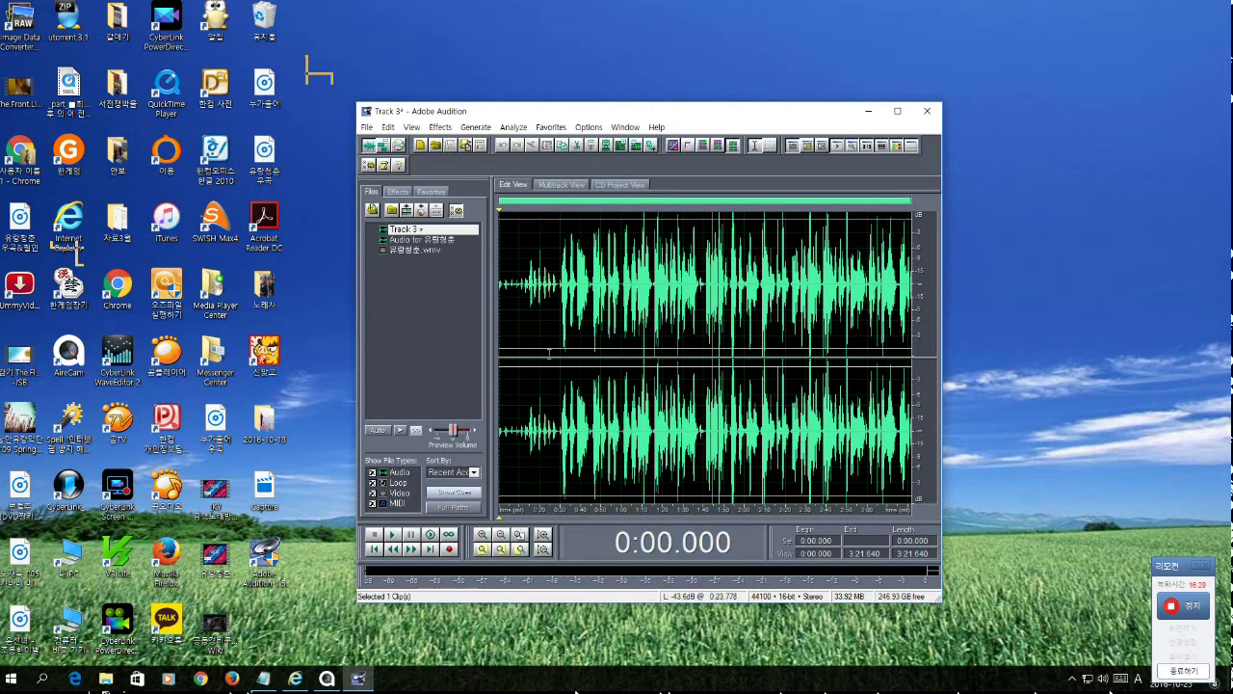
{"action": "left_click_drag", "start_coordinate": [556, 354], "coordinate": [497, 364]}
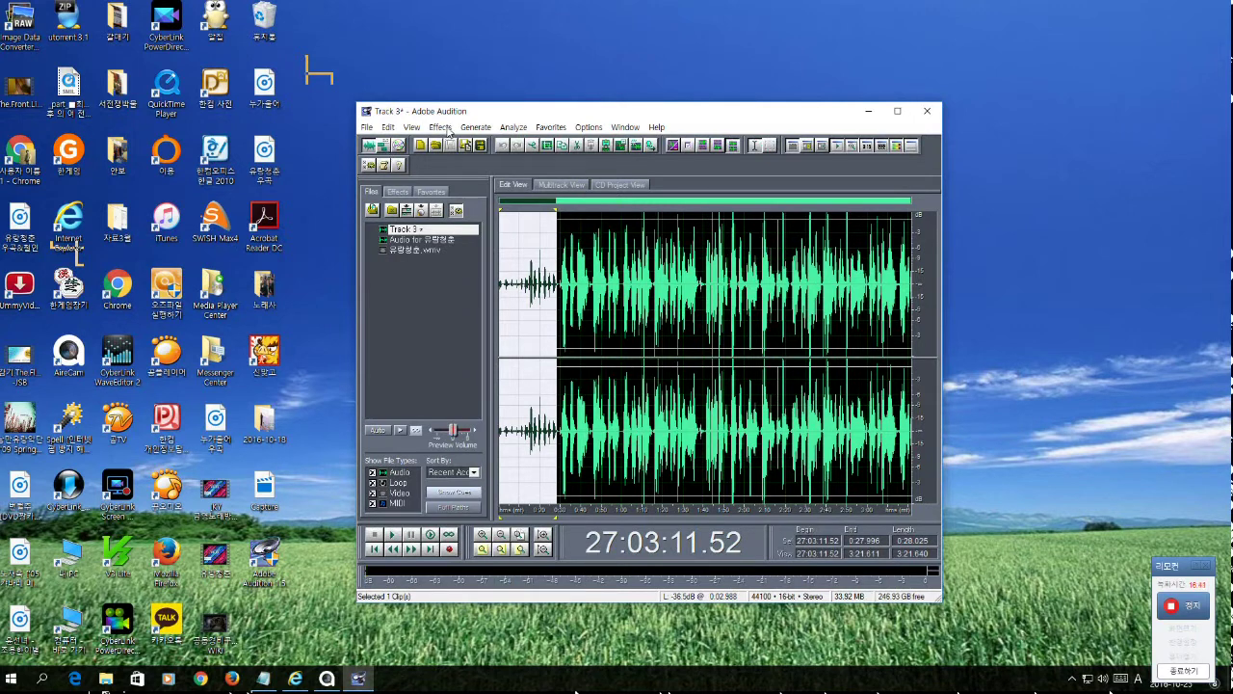
Capture a noise profile from the selected intro with the Noise Reduction effect.
{"action": "left_click", "coordinate": [440, 127]}
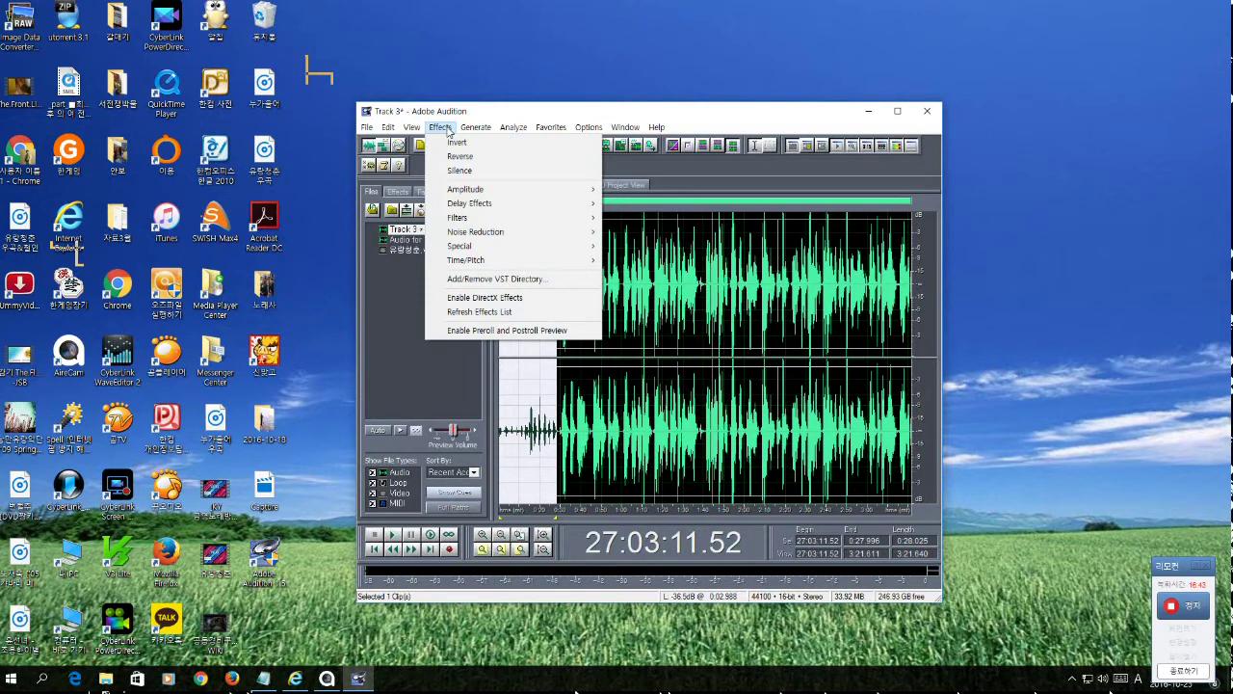
{"action": "mouse_move", "coordinate": [475, 127]}
{"action": "mouse_move", "coordinate": [493, 233]}
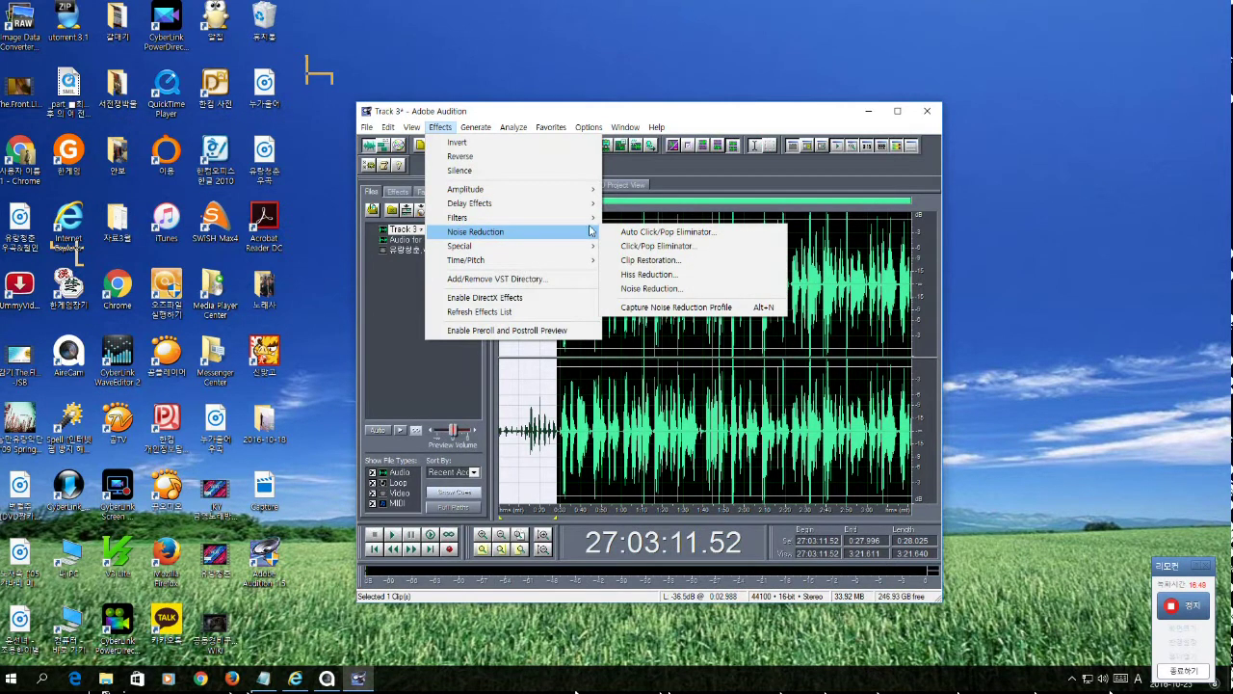
{"action": "left_click", "coordinate": [661, 289]}
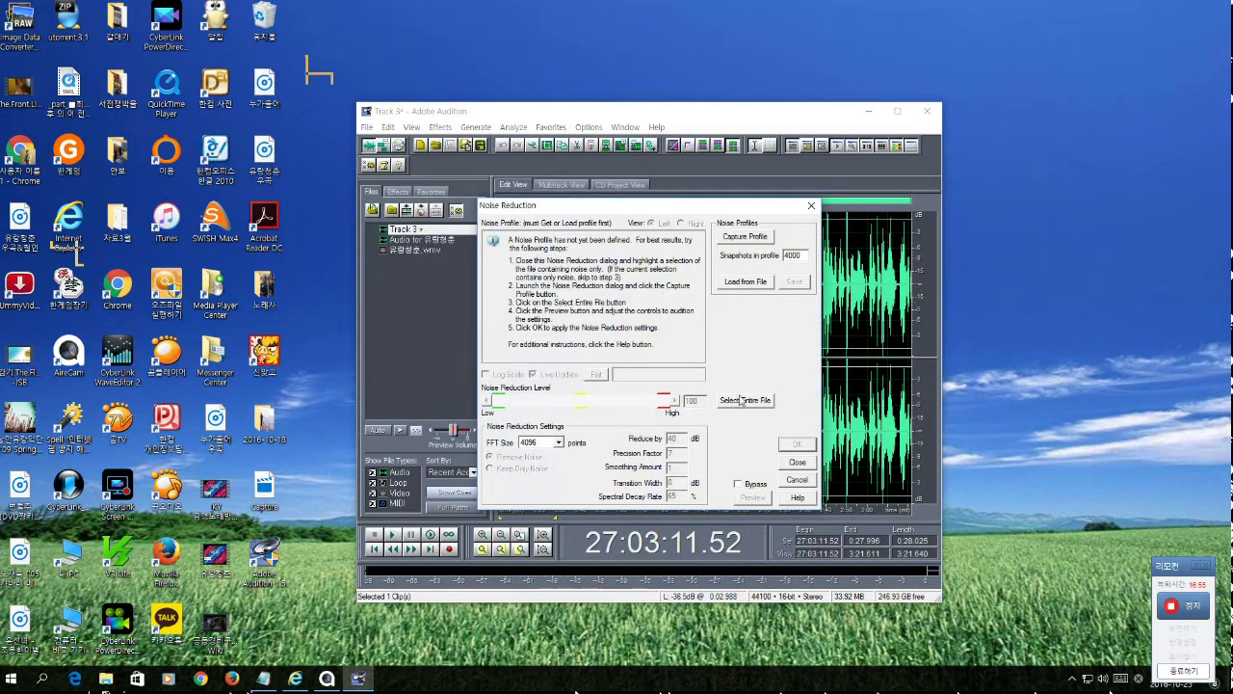
{"action": "left_click", "coordinate": [752, 239]}
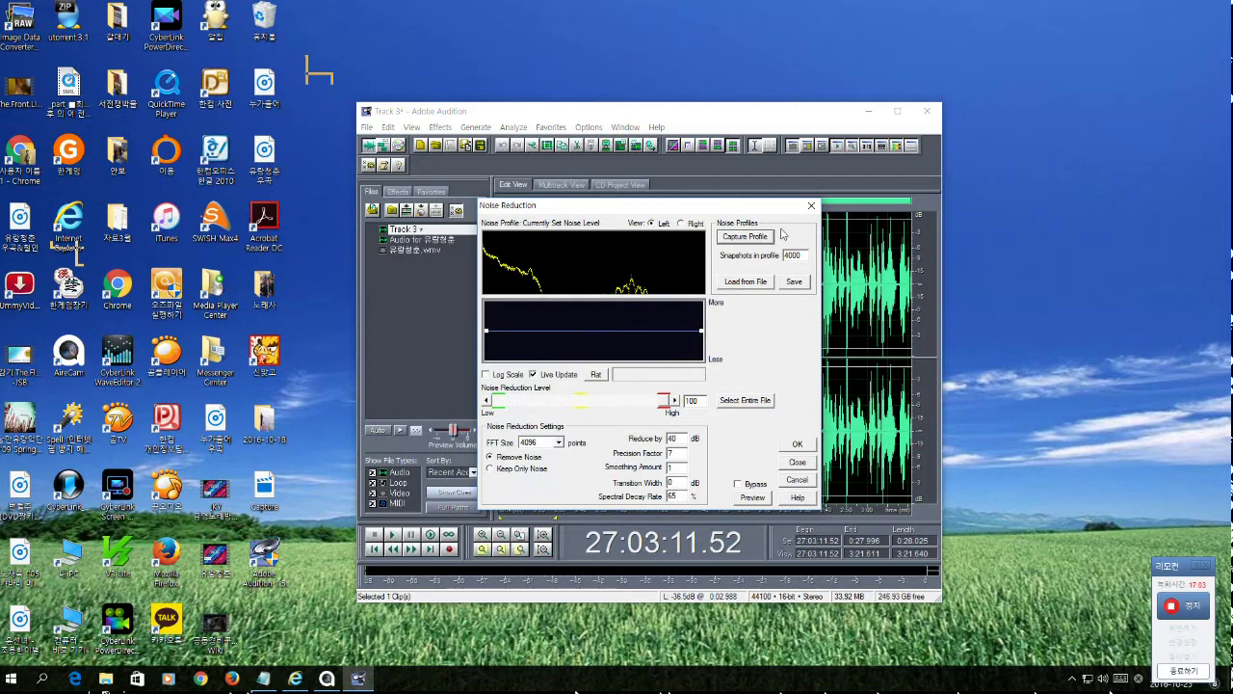
{"action": "left_click_drag", "start_coordinate": [743, 212], "coordinate": [918, 359]}
{"action": "left_click_drag", "start_coordinate": [818, 352], "coordinate": [652, 179]}
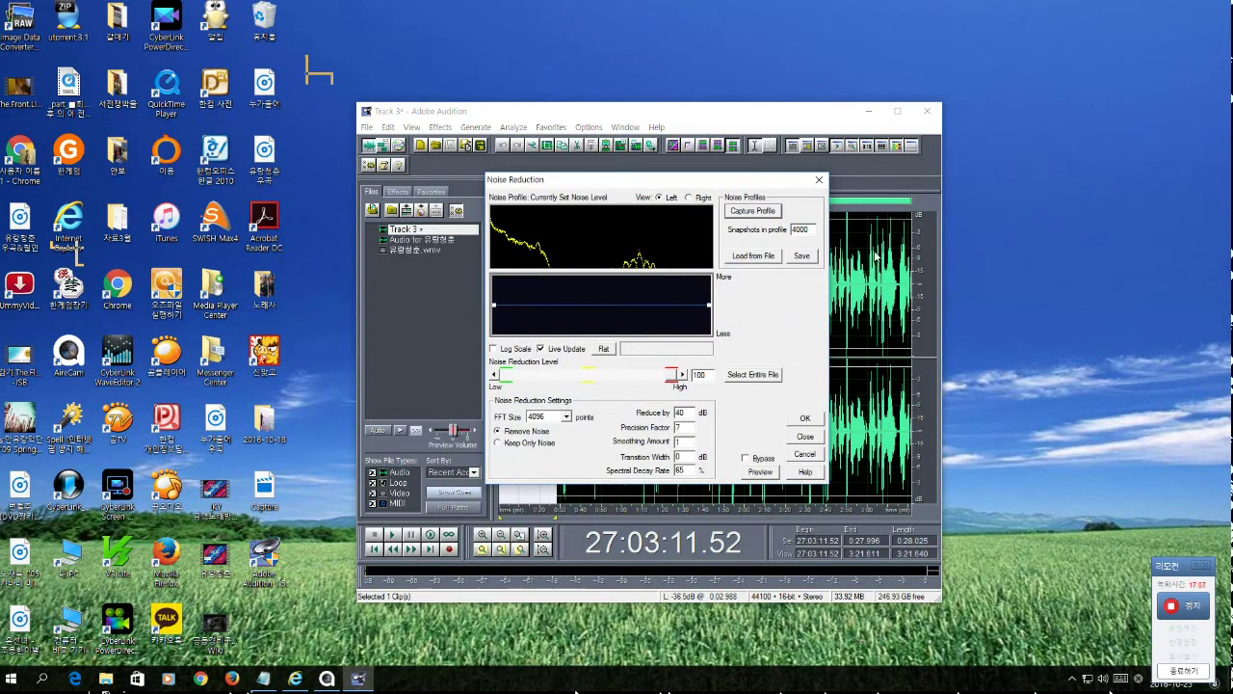
Save the noise profile to the desktop as the FFT file 효과 and apply Noise Reduction to the selected intro.
{"action": "left_click", "coordinate": [803, 256]}
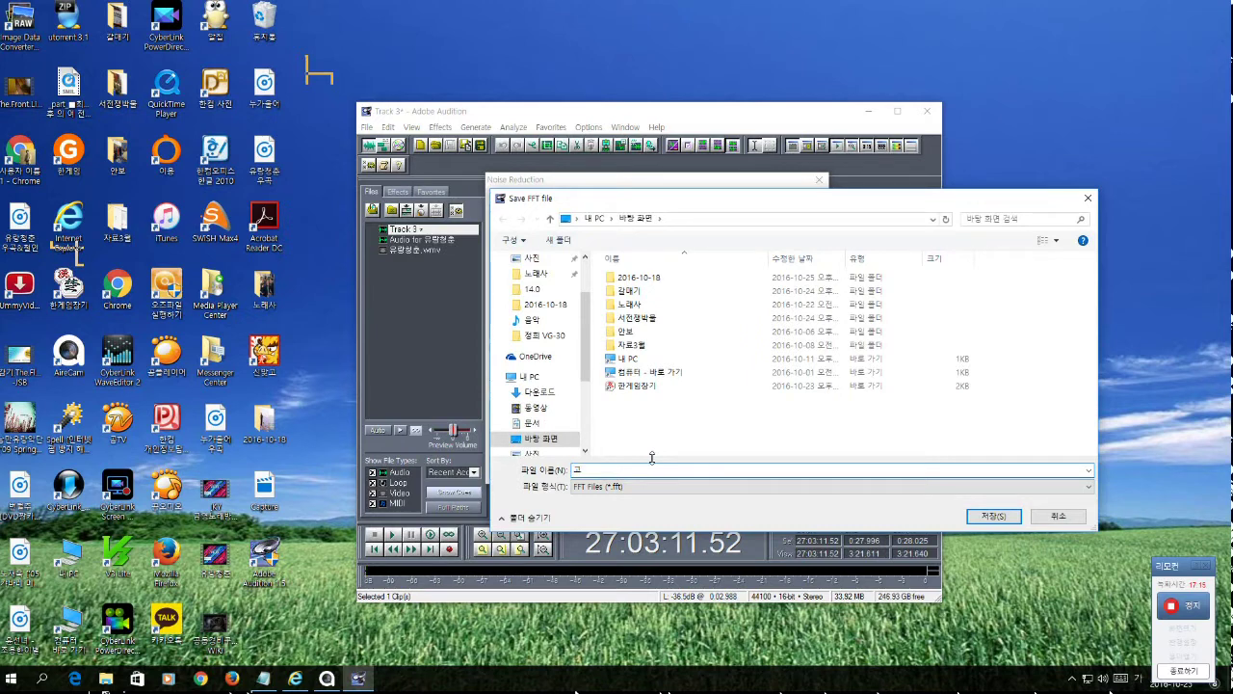
{"action": "type", "text": "과표"}
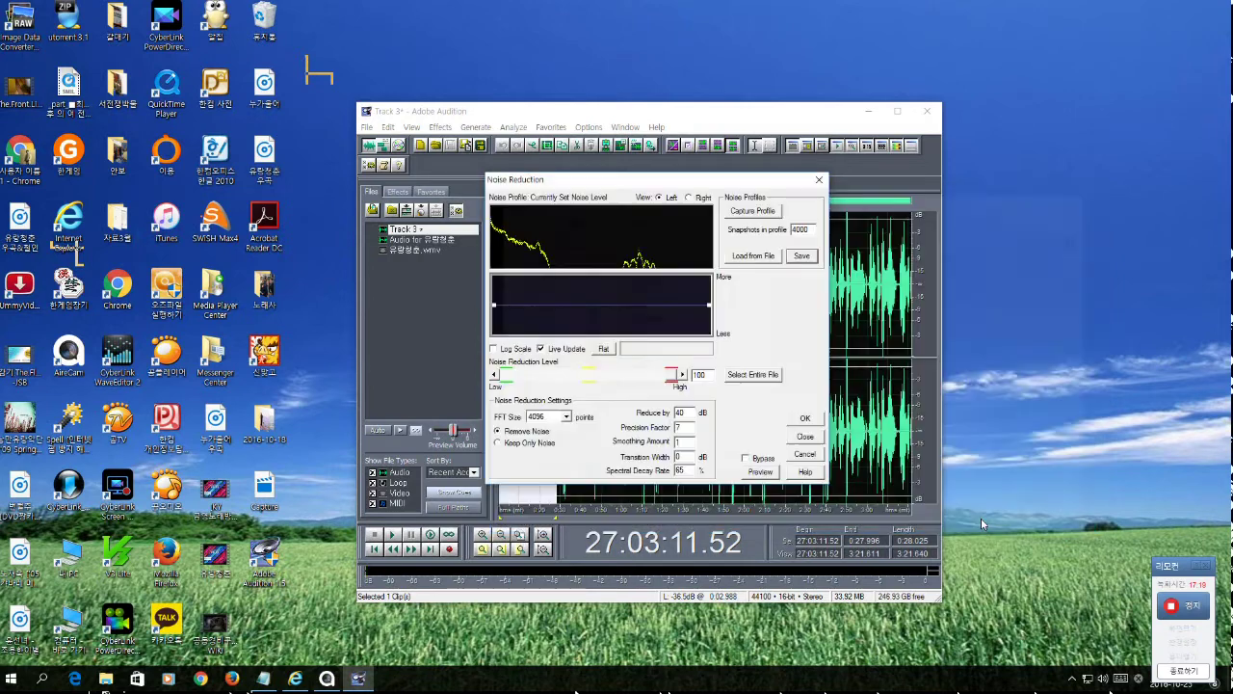
{"action": "left_click", "coordinate": [980, 517]}
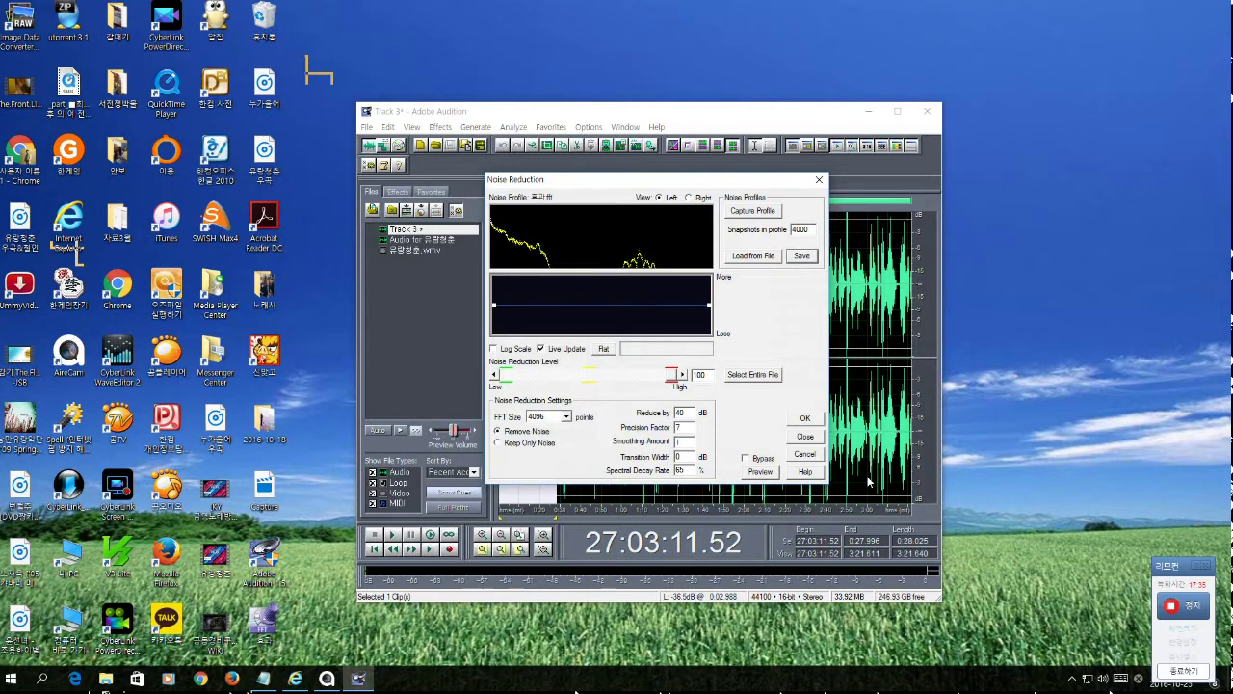
{"action": "left_click", "coordinate": [817, 421]}
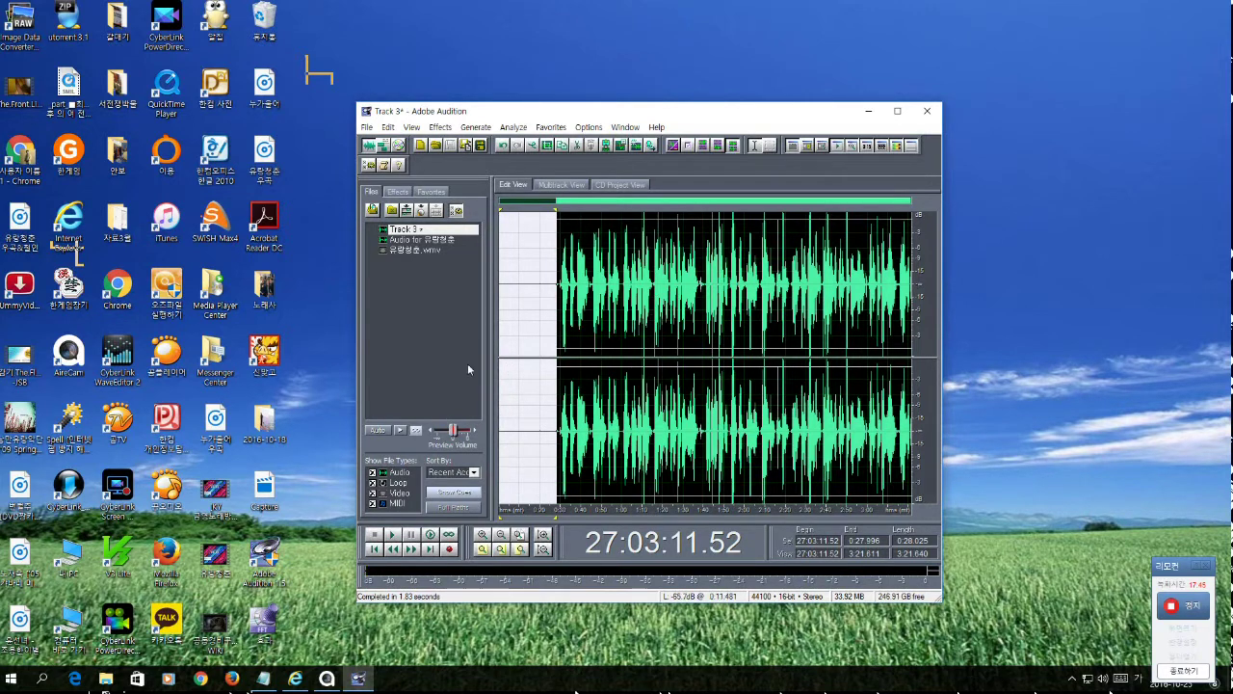
Apply Noise Reduction to the entire Track 3 waveform with the captured profile, saving that profile over the 효과 FFT file.
{"action": "double_click", "coordinate": [509, 357]}
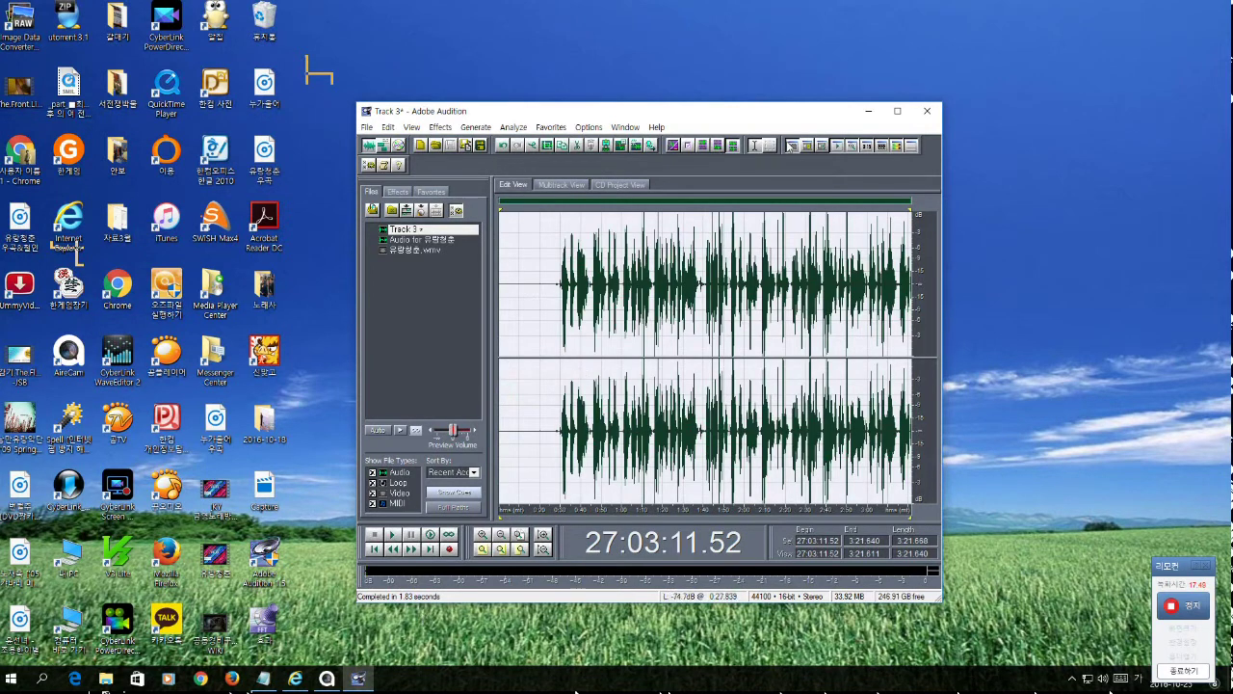
{"action": "left_click", "coordinate": [440, 127]}
{"action": "mouse_move", "coordinate": [480, 209]}
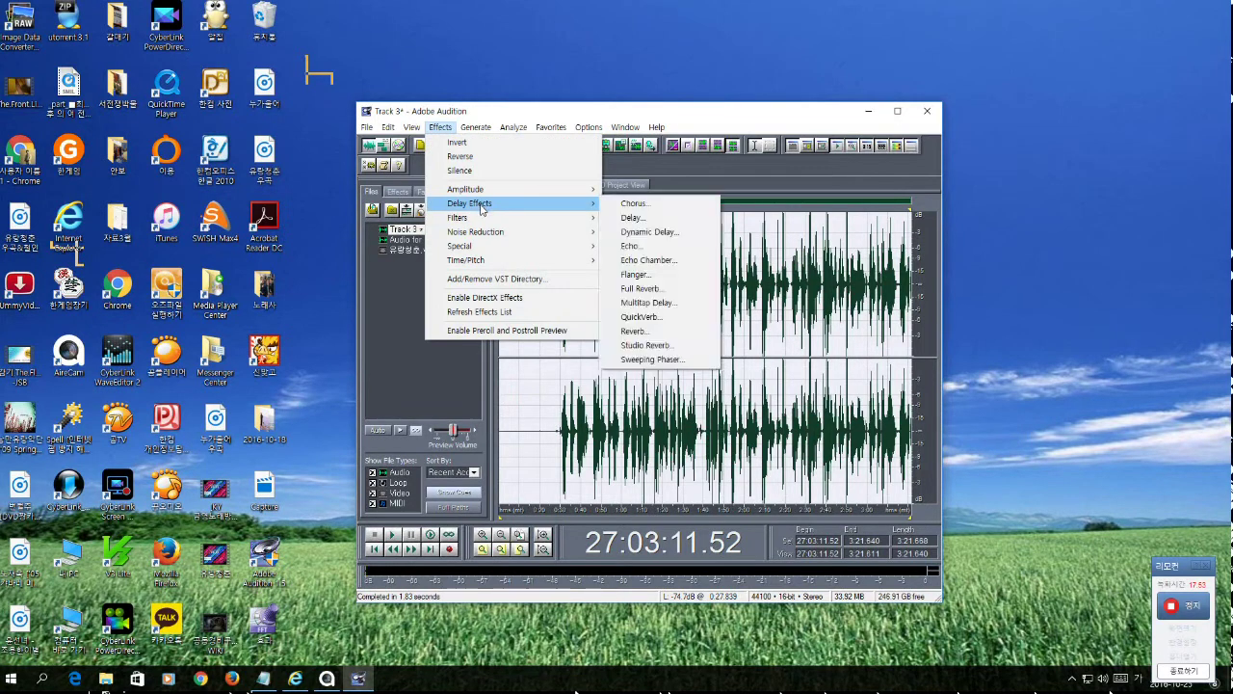
{"action": "mouse_move", "coordinate": [484, 235]}
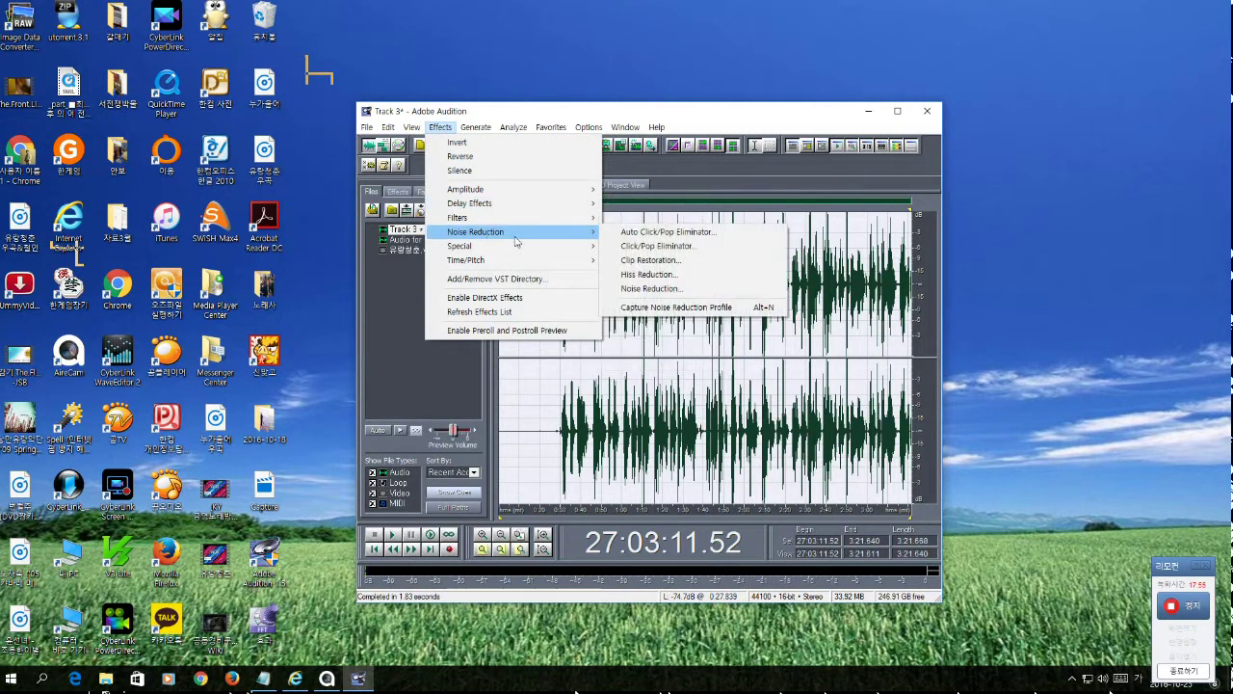
{"action": "left_click", "coordinate": [695, 289]}
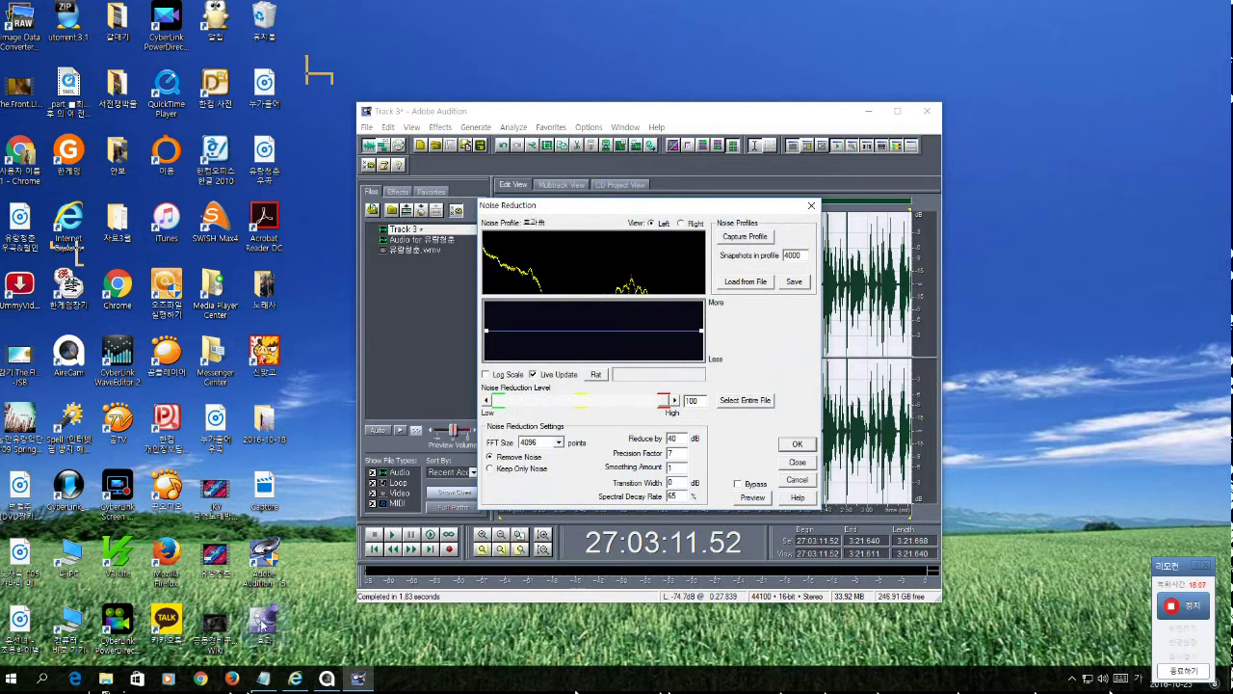
{"action": "left_click", "coordinate": [796, 282]}
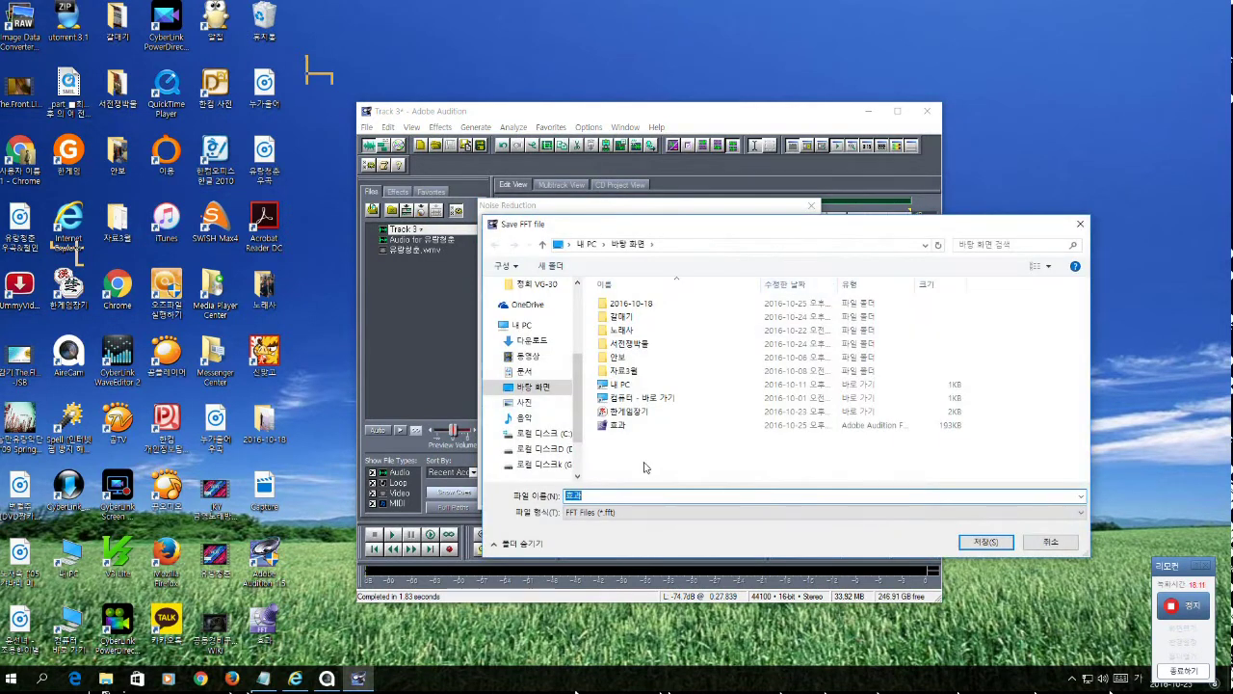
{"action": "left_click", "coordinate": [620, 432]}
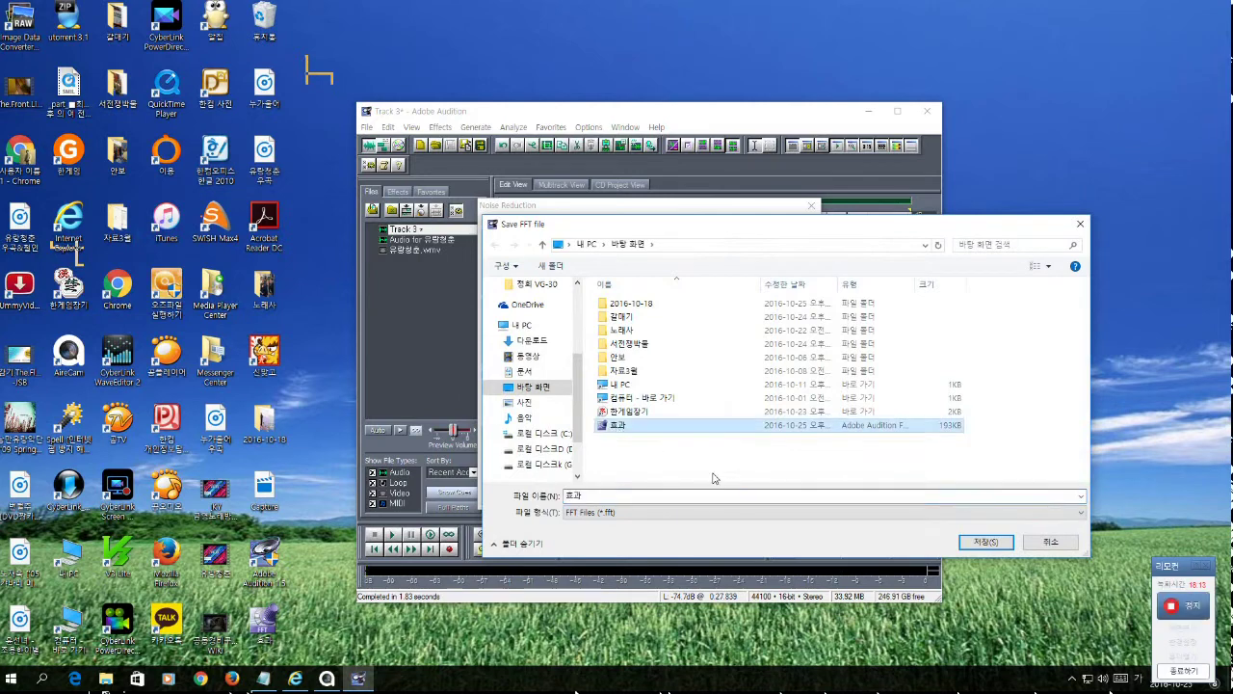
{"action": "left_click", "coordinate": [1007, 543]}
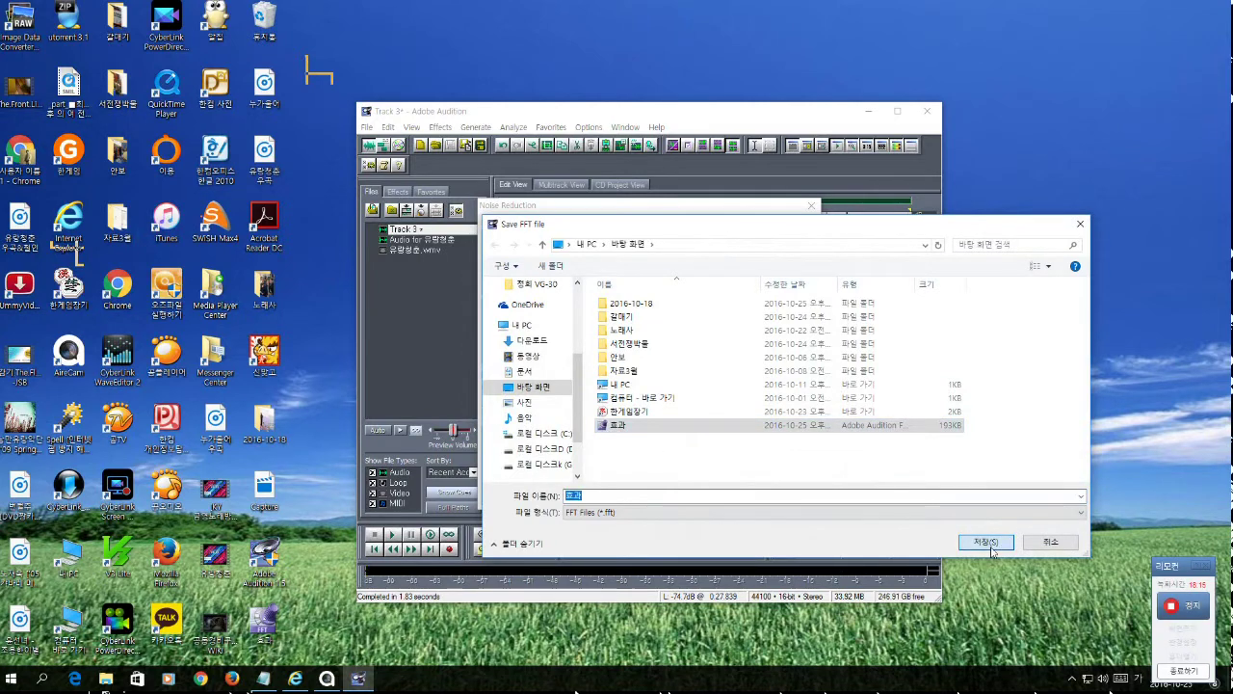
{"action": "left_click", "coordinate": [641, 343]}
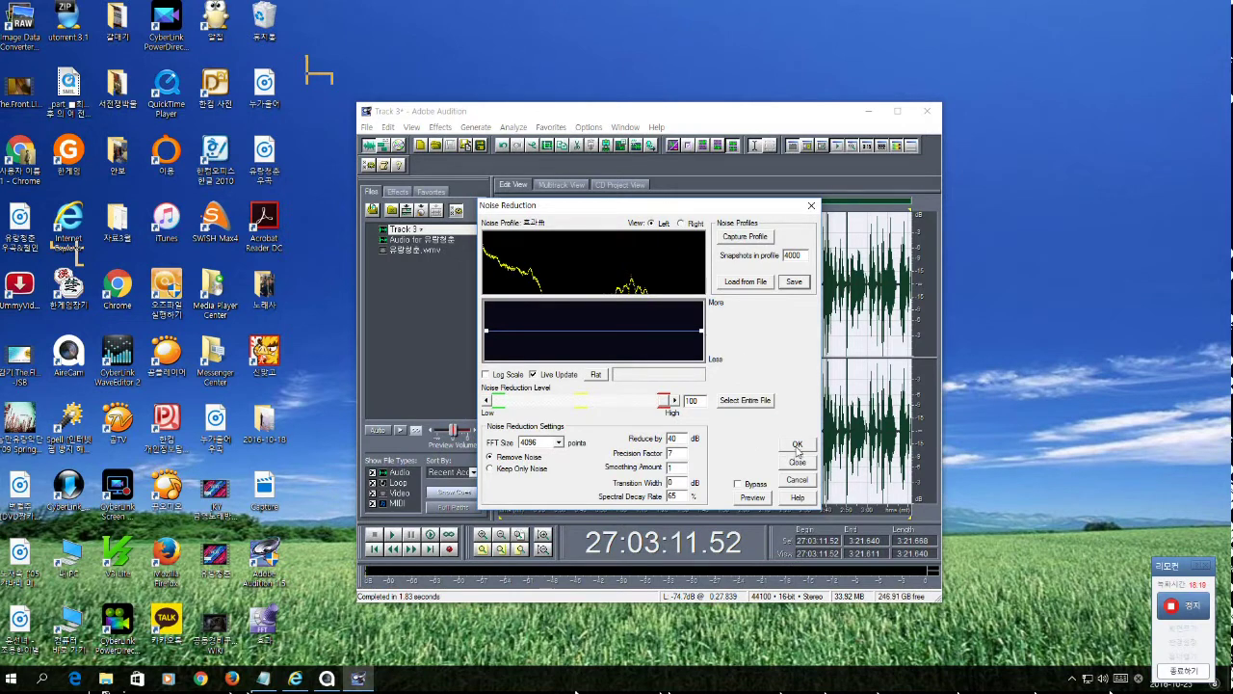
{"action": "left_click", "coordinate": [796, 445]}
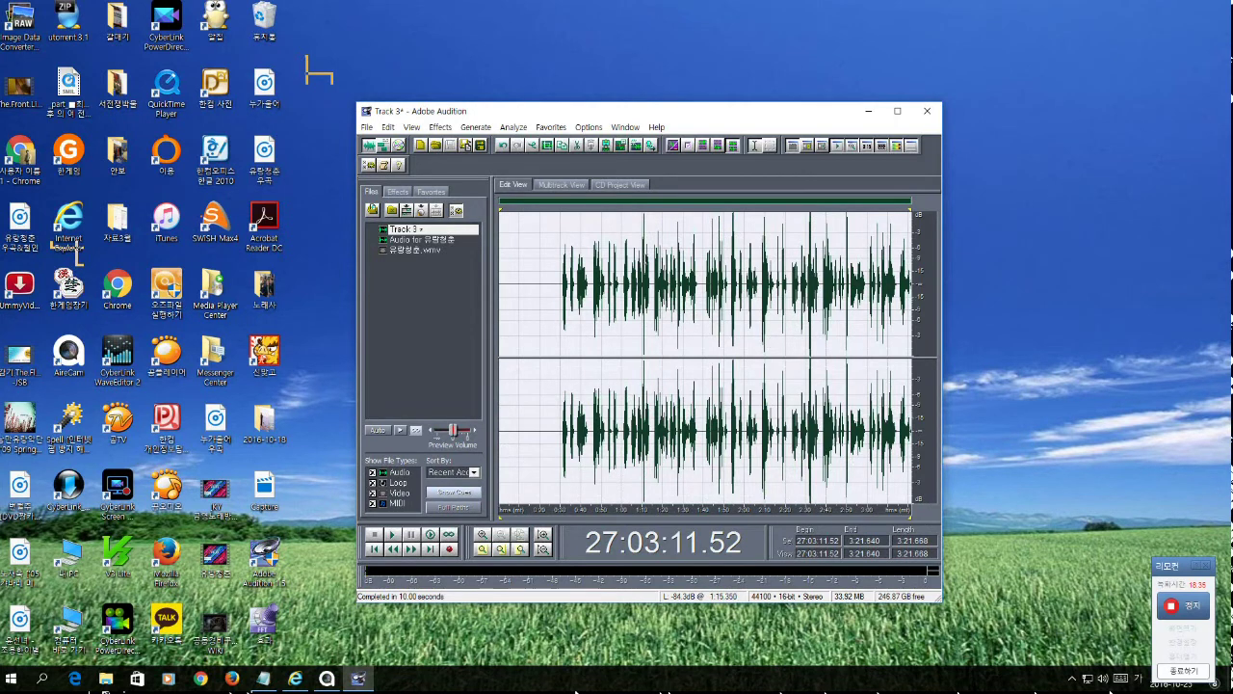
Apply Full Reverb with the Medium Concert Hall (Warm) preset to the entire Track 3 waveform.
{"action": "left_click", "coordinate": [440, 128]}
{"action": "mouse_move", "coordinate": [511, 204]}
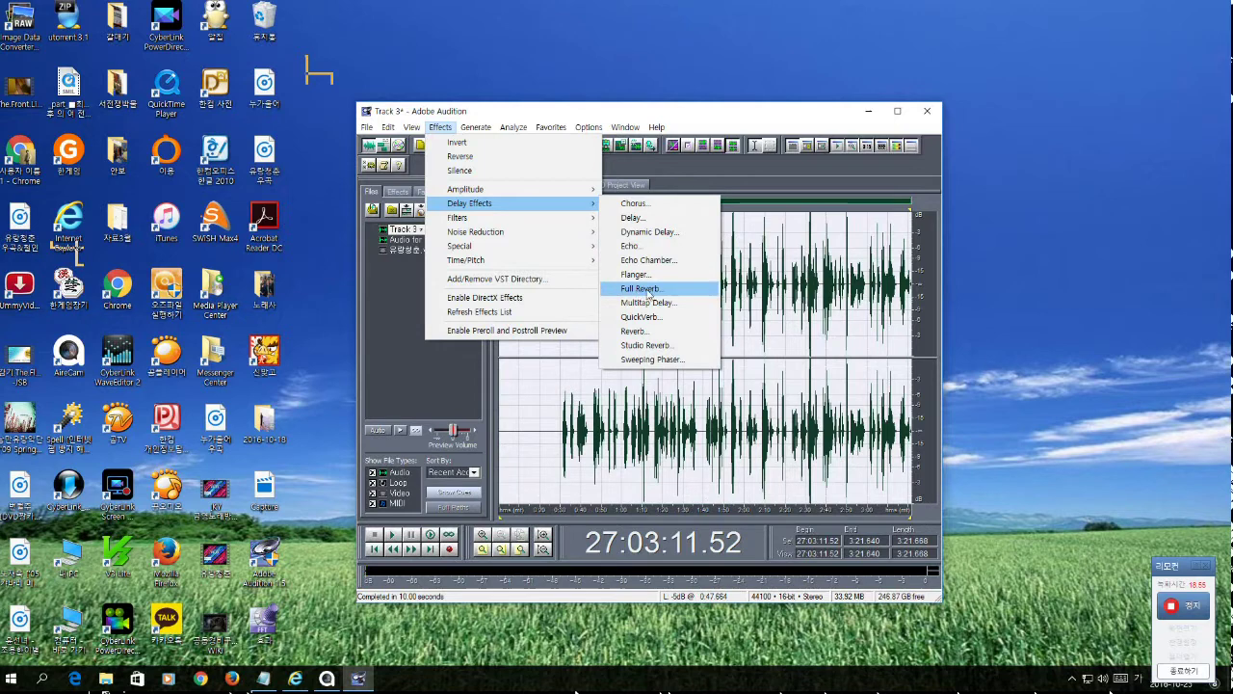
{"action": "left_click", "coordinate": [652, 290]}
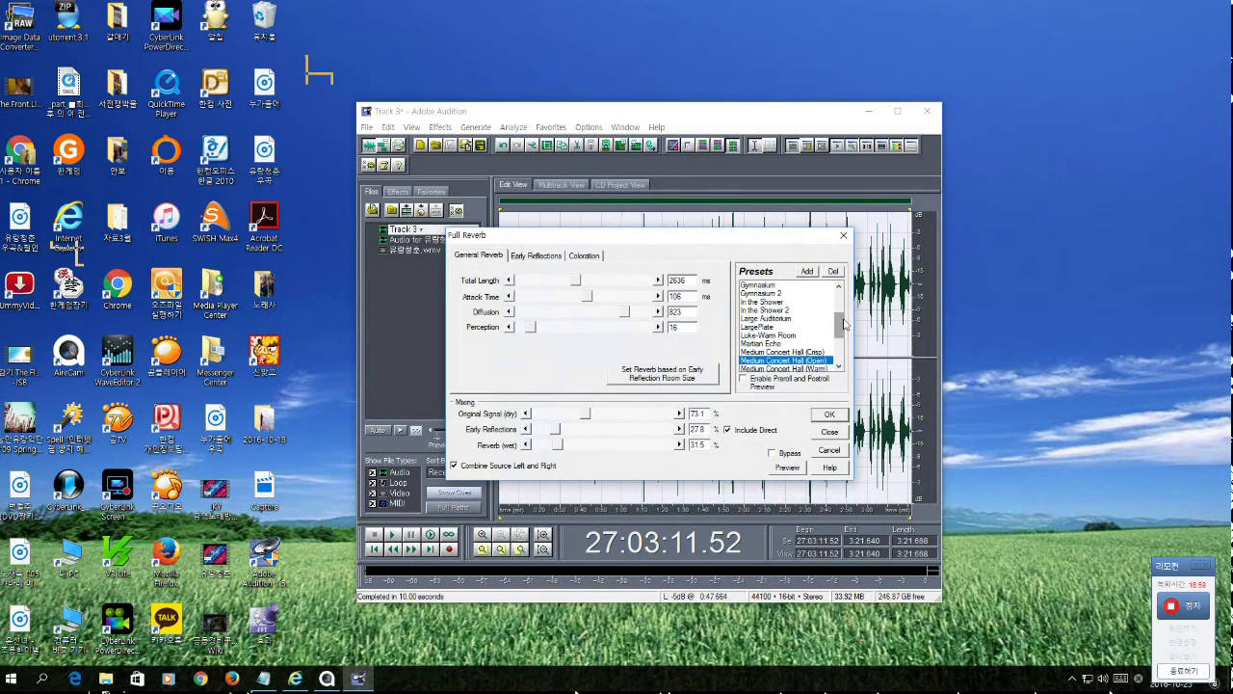
{"action": "left_click_drag", "start_coordinate": [843, 324], "coordinate": [843, 333]}
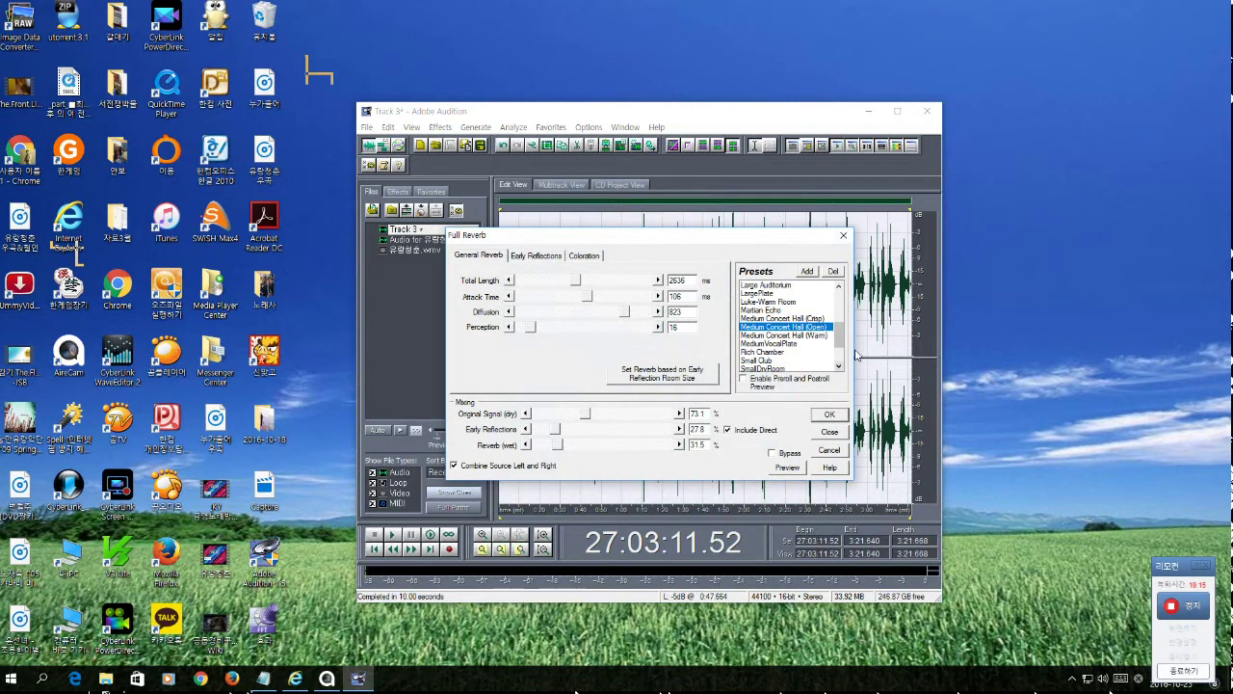
{"action": "left_click", "coordinate": [795, 336]}
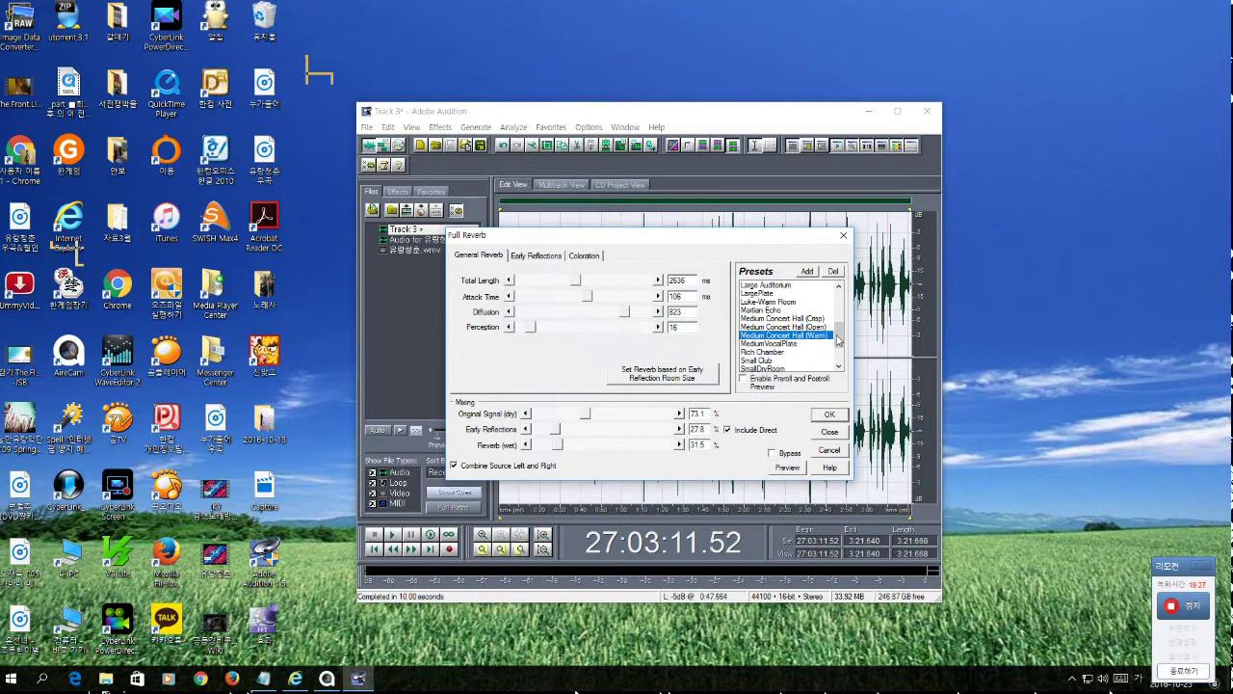
{"action": "left_click", "coordinate": [826, 415]}
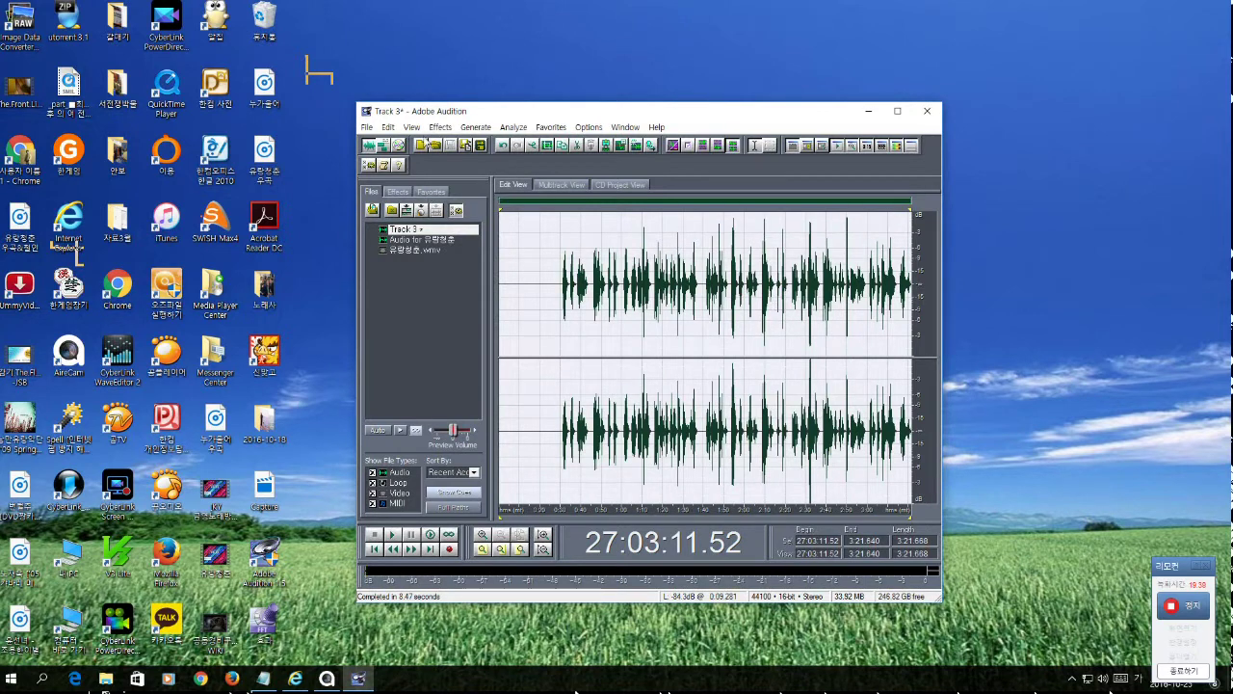
Apply the Reverb delay effect with the Concert Hall Light preset to the entire Track 3 waveform.
{"action": "left_click", "coordinate": [439, 127]}
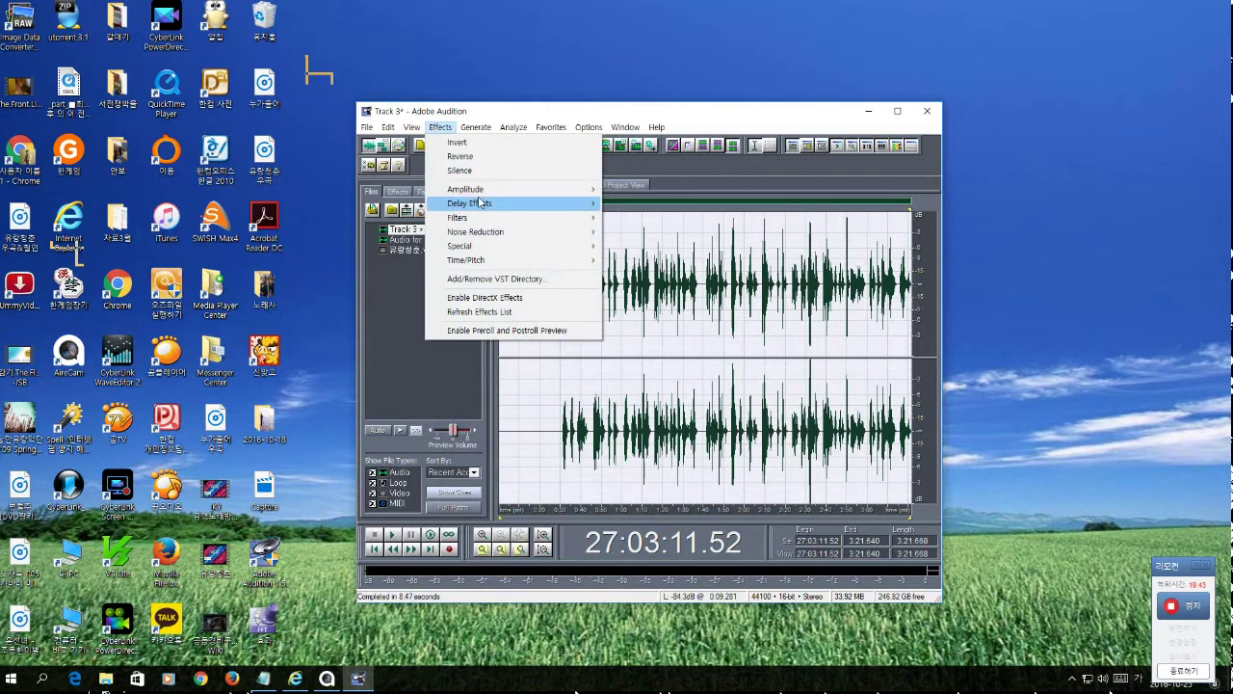
{"action": "mouse_move", "coordinate": [480, 203]}
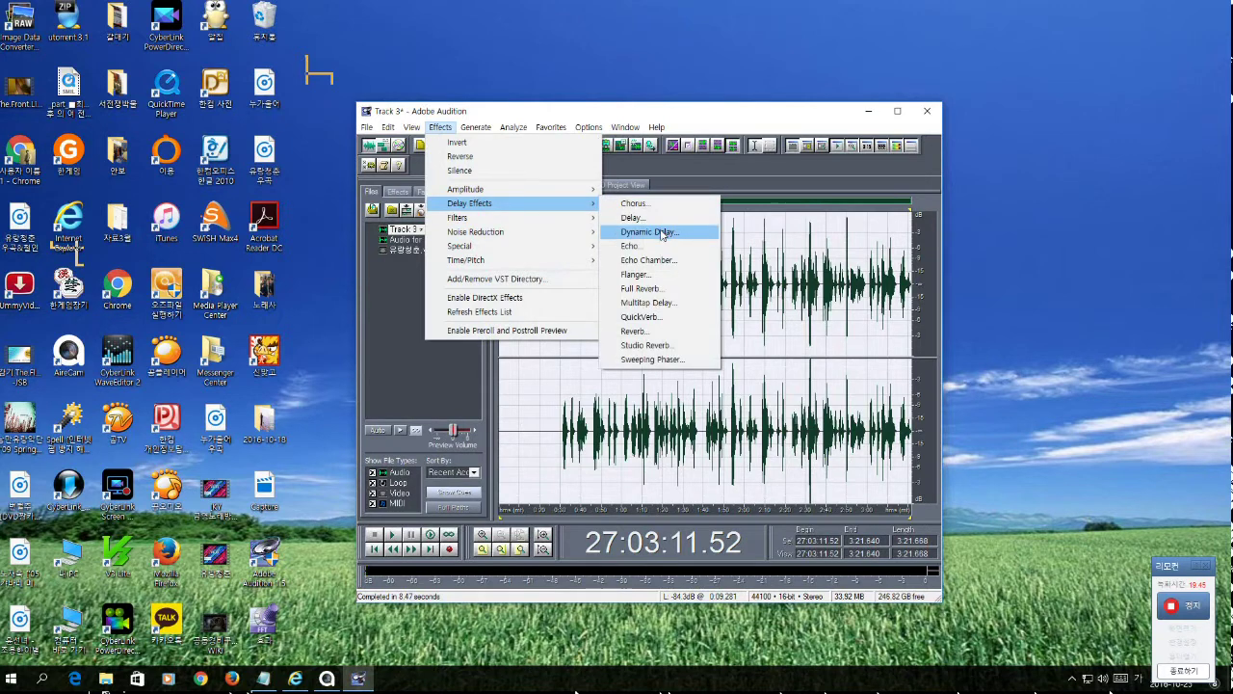
{"action": "left_click", "coordinate": [645, 334]}
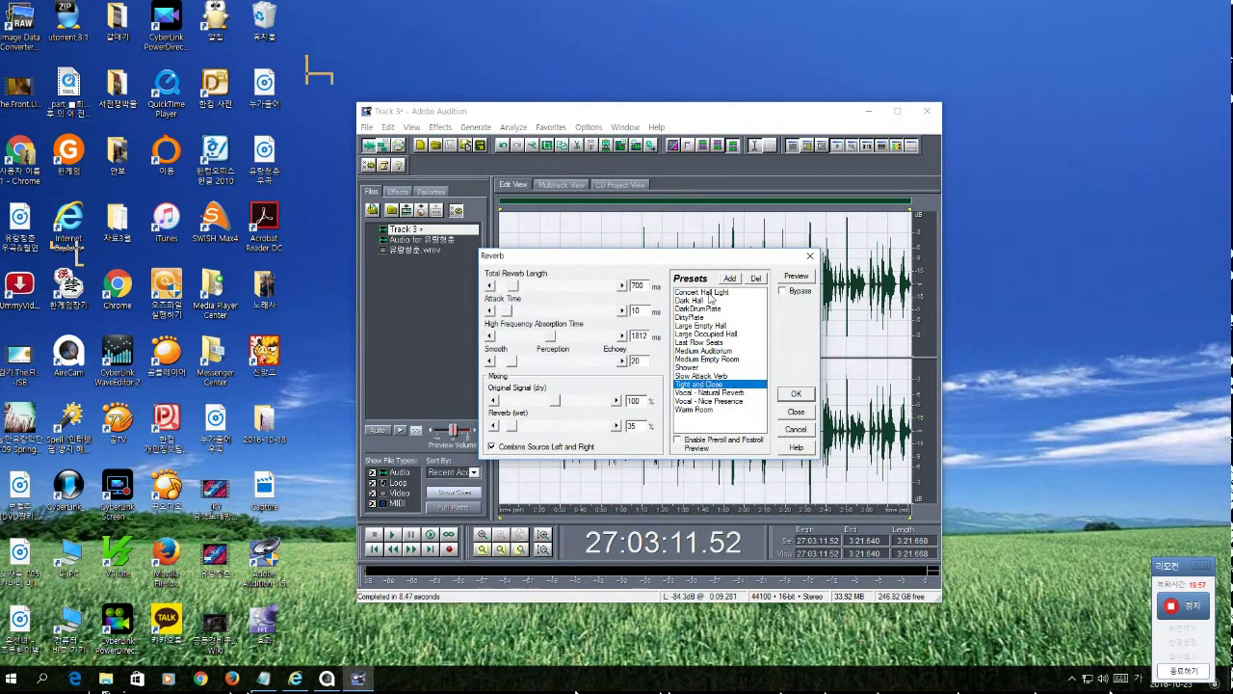
{"action": "left_click", "coordinate": [710, 293]}
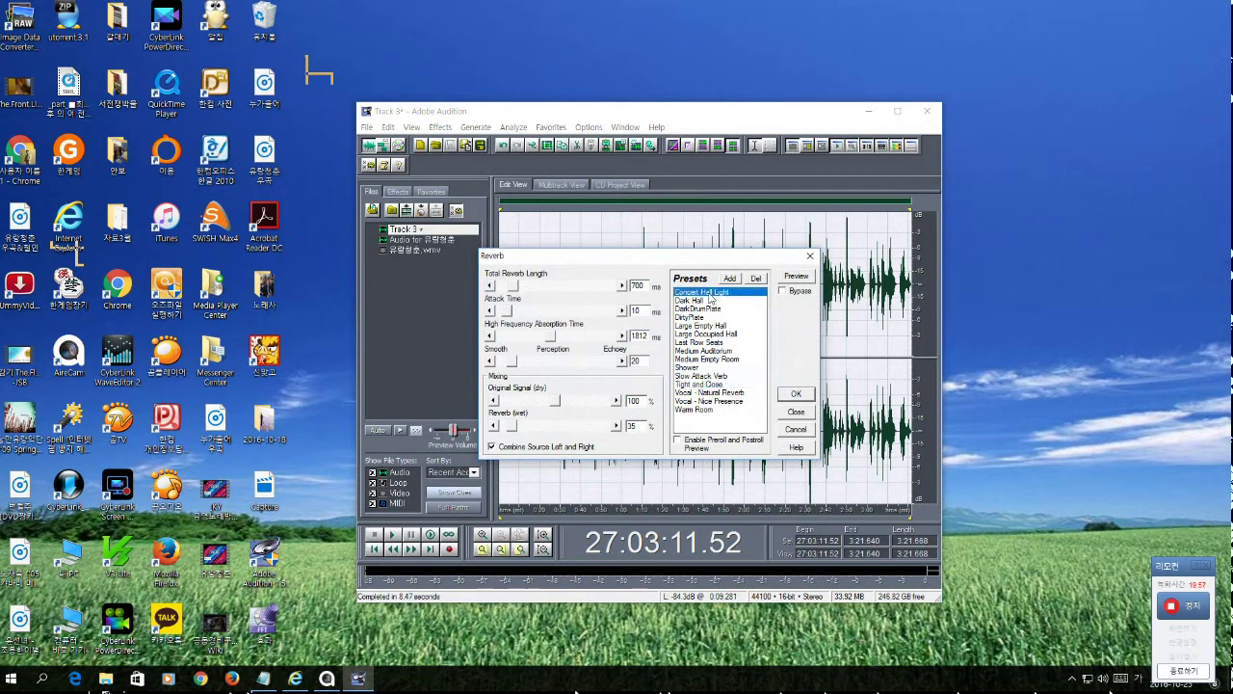
{"action": "left_click", "coordinate": [799, 395]}
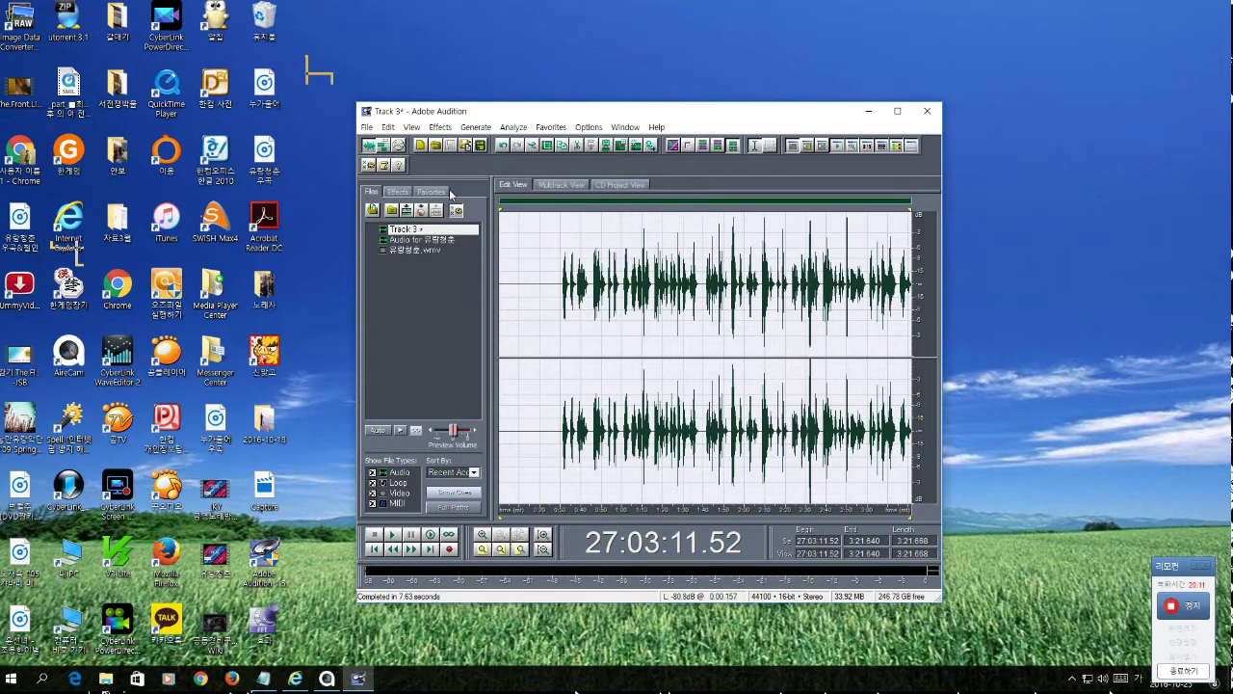
Return to the multitrack session, play it from the start to check the processed vocal, and stop it.
{"action": "left_click", "coordinate": [381, 148]}
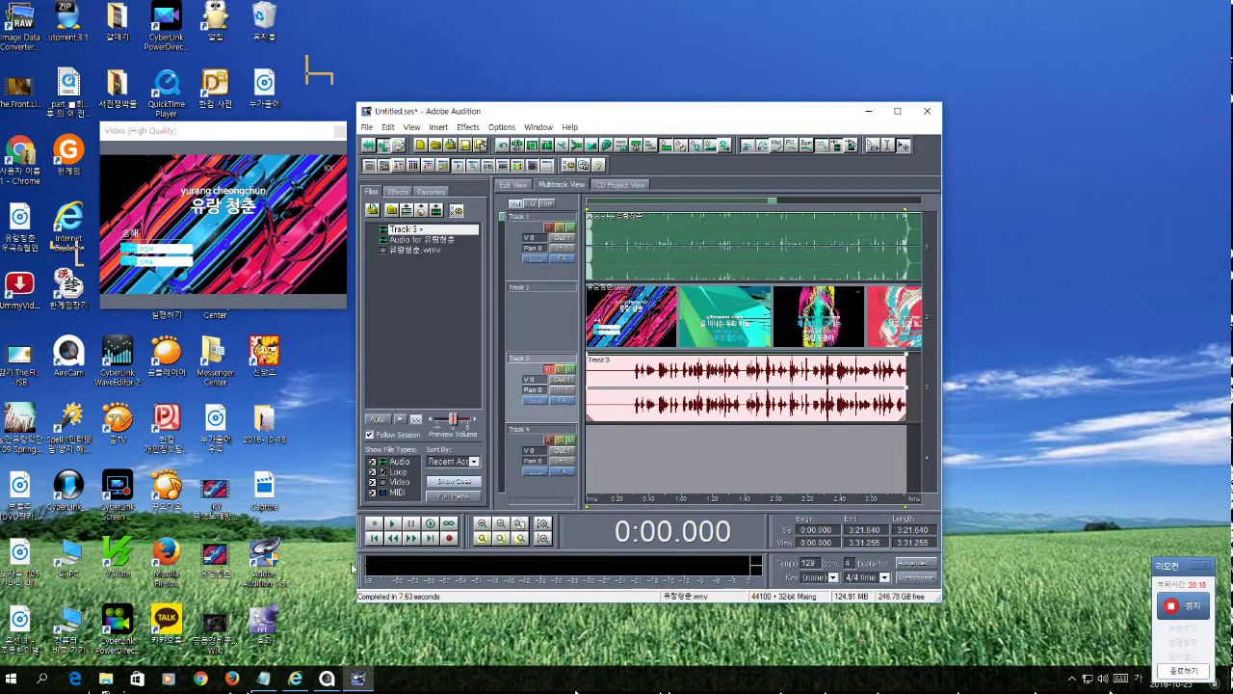
{"action": "left_click", "coordinate": [391, 525]}
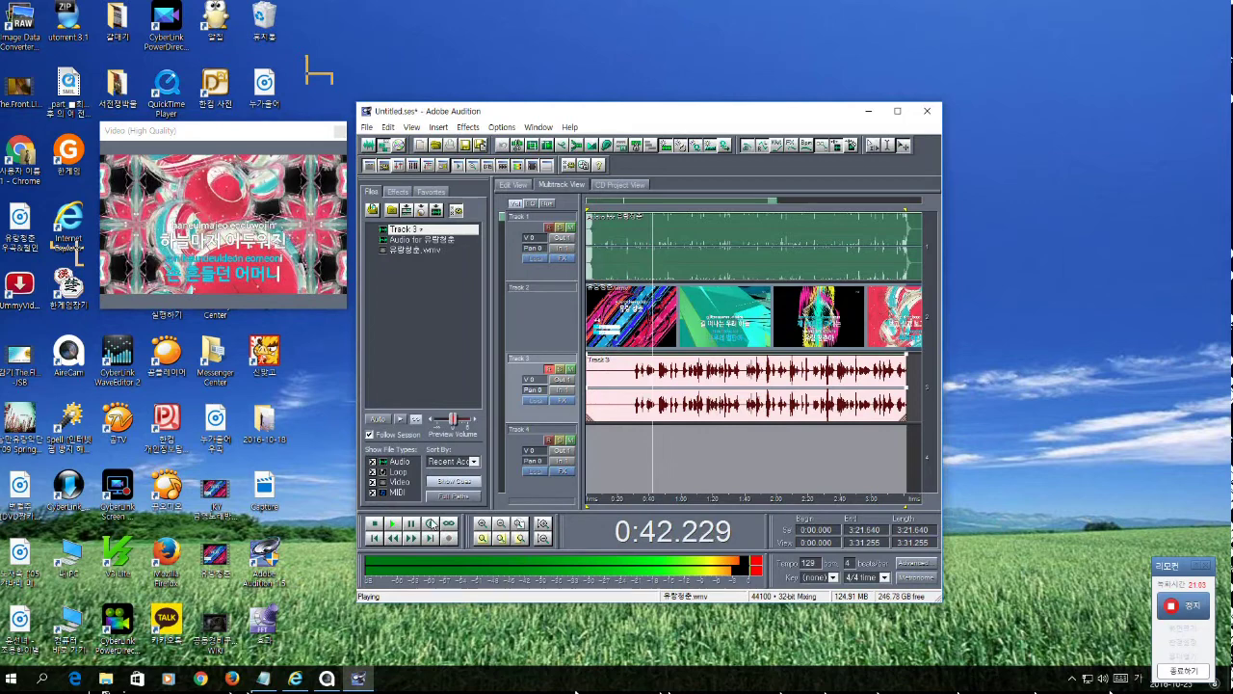
{"action": "left_click", "coordinate": [375, 524]}
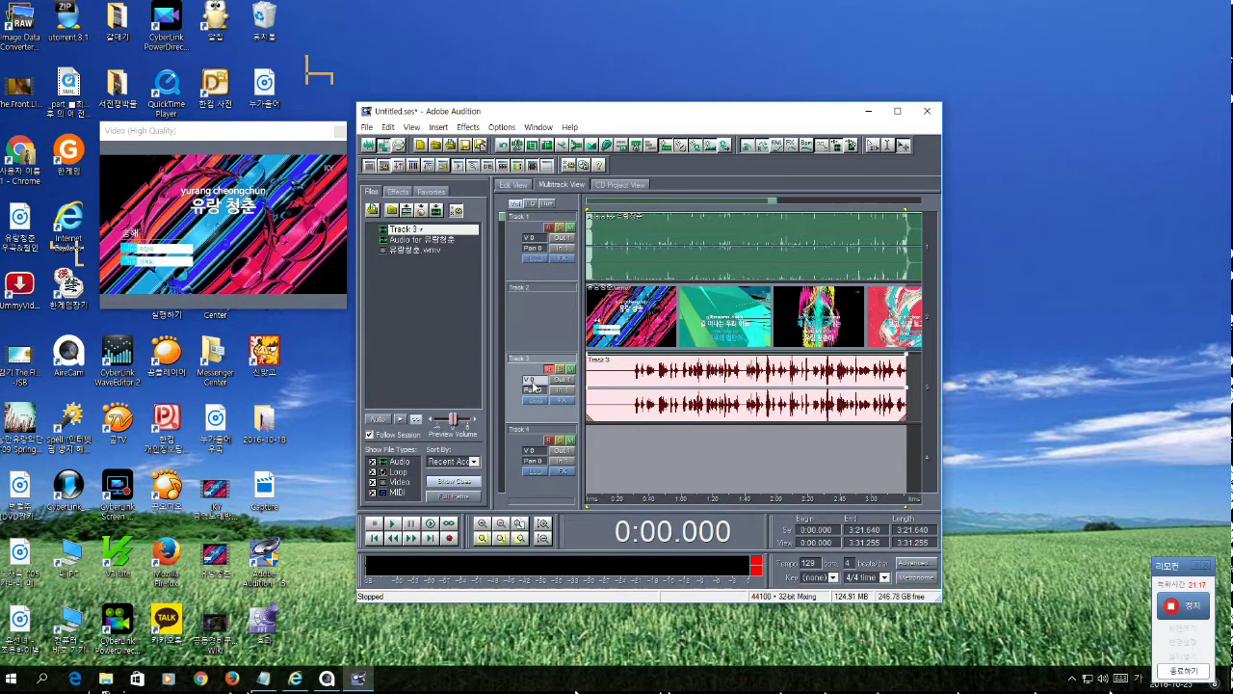
Try adjusting Track 3's volume and return it to 0.
{"action": "left_click_drag", "start_coordinate": [534, 287], "coordinate": [530, 524]}
{"action": "left_click_drag", "start_coordinate": [532, 317], "coordinate": [537, 379]}
{"action": "left_click_drag", "start_coordinate": [537, 381], "coordinate": [538, 377]}
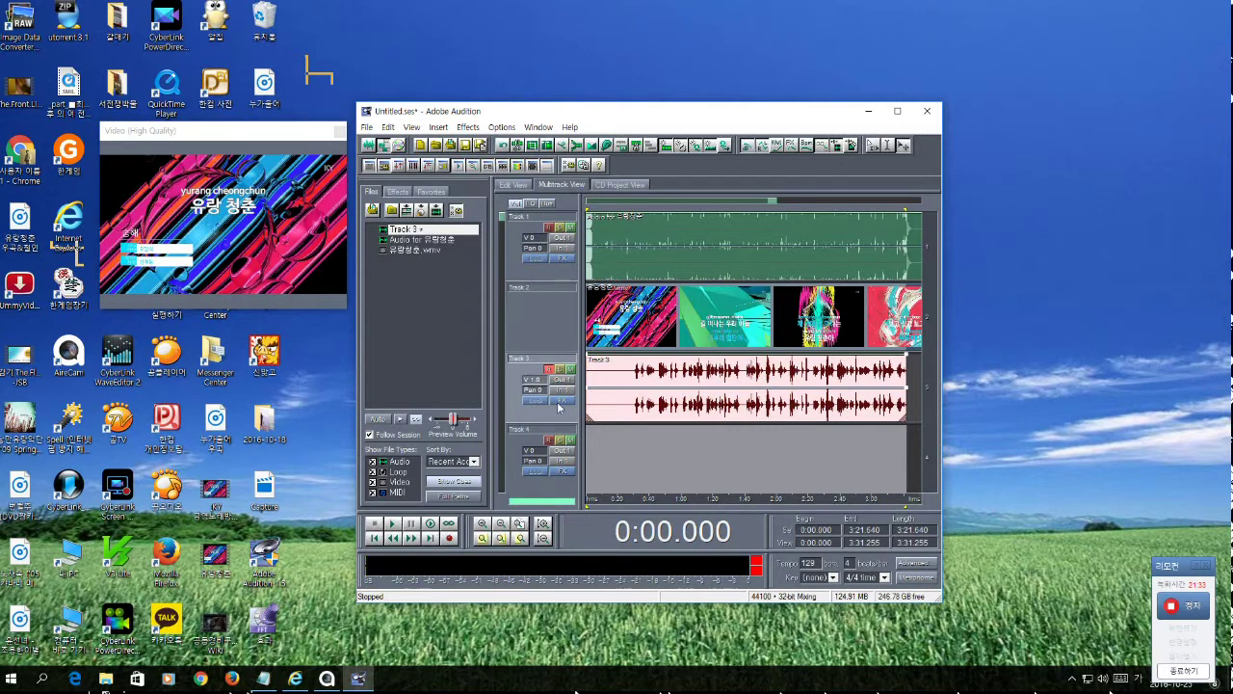
{"action": "left_click_drag", "start_coordinate": [535, 378], "coordinate": [536, 381]}
{"action": "left_click_drag", "start_coordinate": [537, 387], "coordinate": [535, 393]}
Play the session from about 0:28.7, set Track 3's volume to 14.4 while listening, and stop with the cursor returned to the start.
{"action": "left_click_drag", "start_coordinate": [589, 210], "coordinate": [631, 210]}
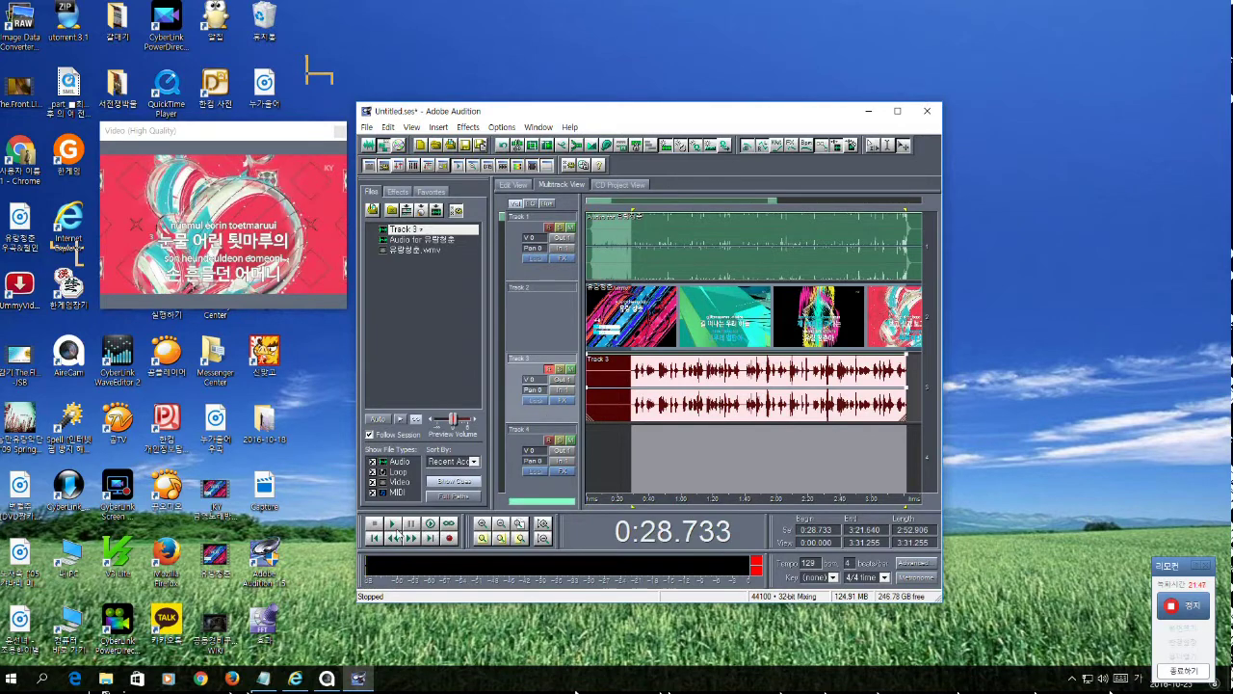
{"action": "key", "text": "space"}
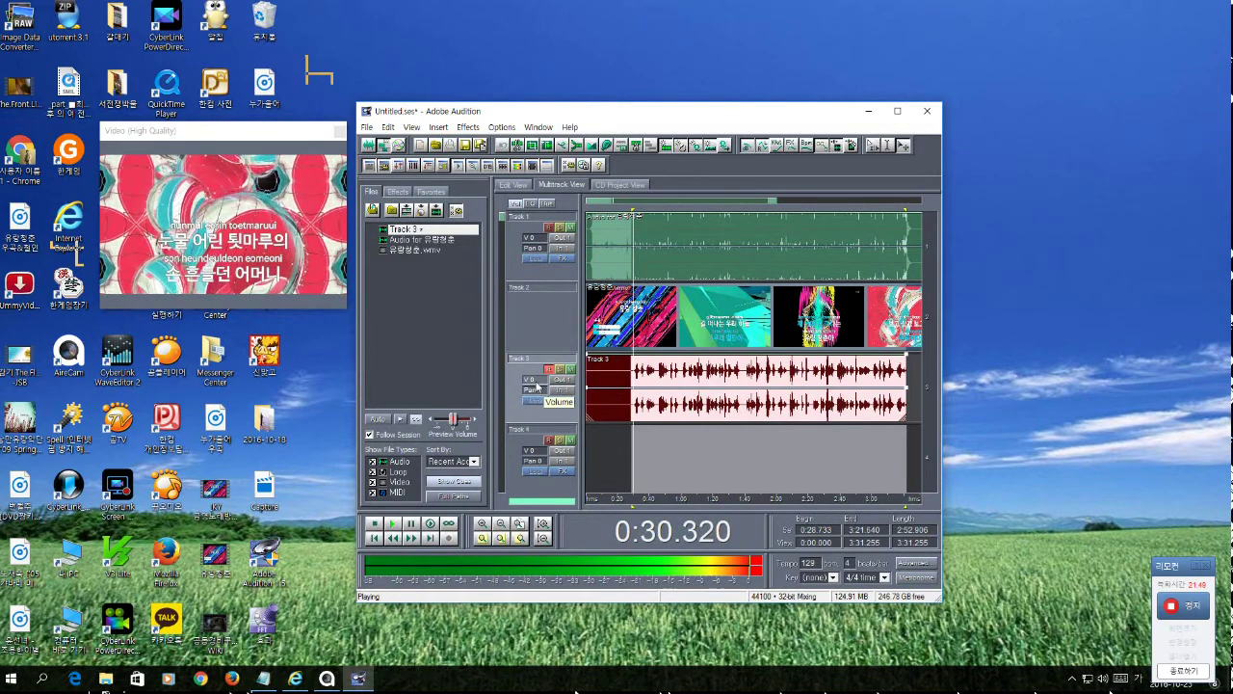
{"action": "left_click_drag", "start_coordinate": [537, 387], "coordinate": [539, 313]}
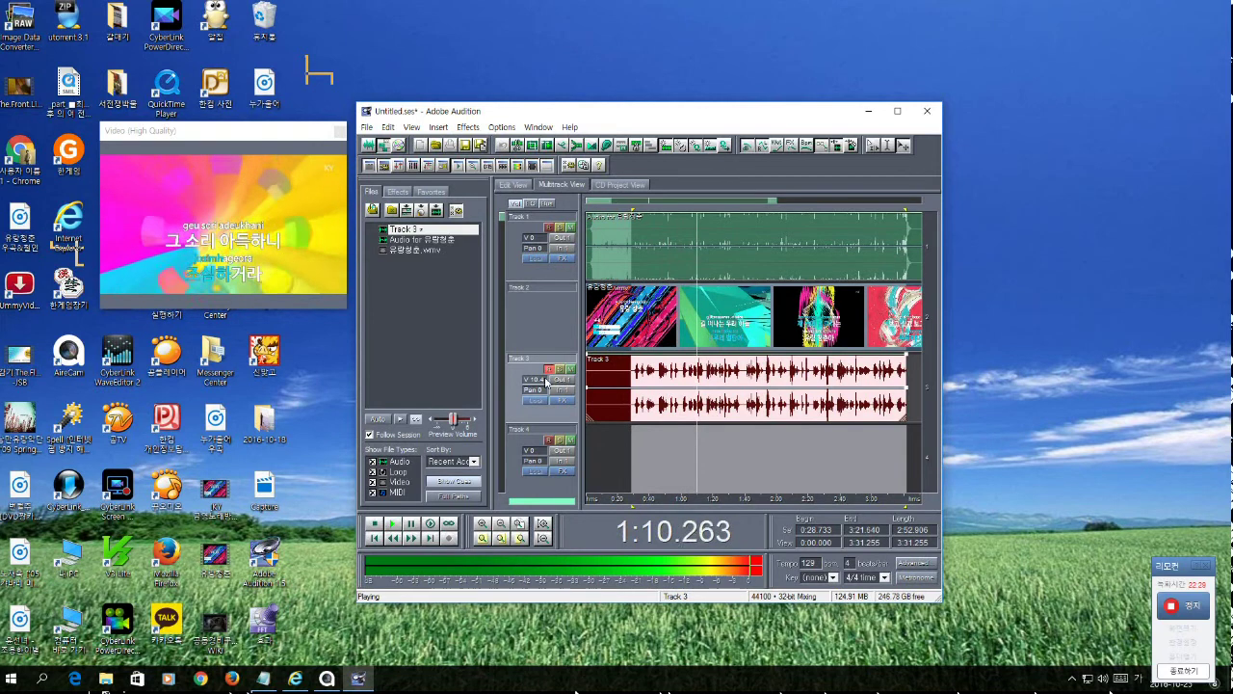
{"action": "left_click_drag", "start_coordinate": [540, 380], "coordinate": [536, 354]}
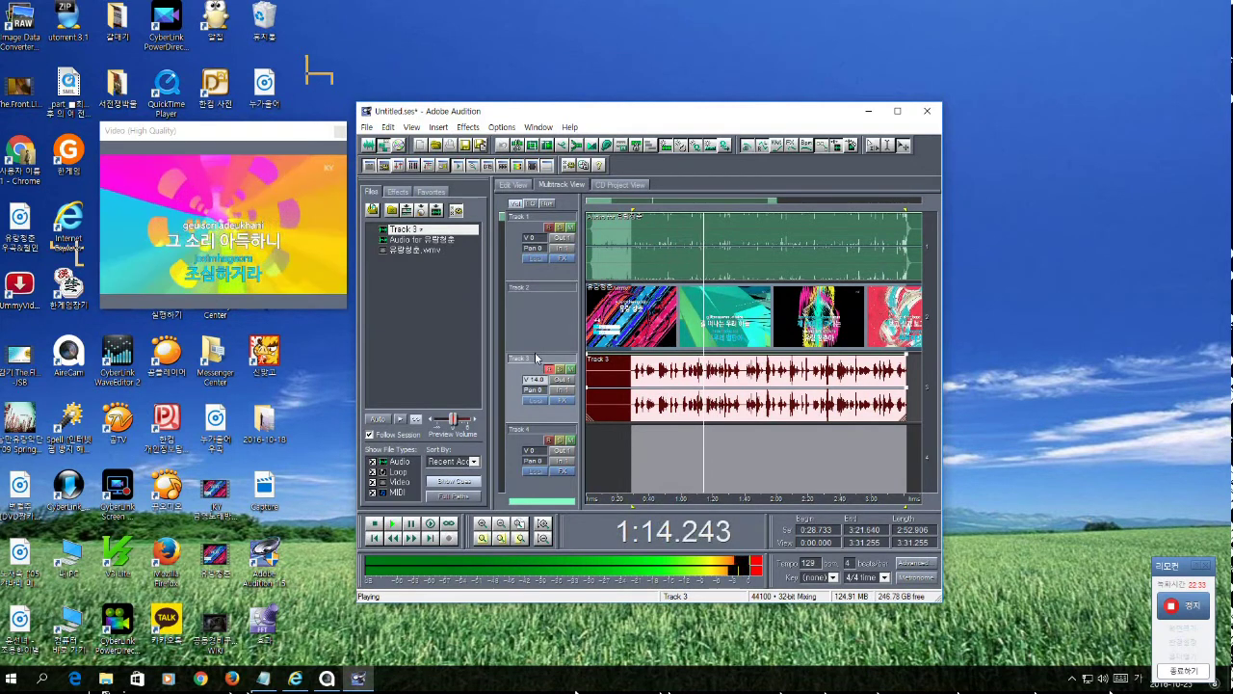
{"action": "left_click_drag", "start_coordinate": [537, 358], "coordinate": [536, 355]}
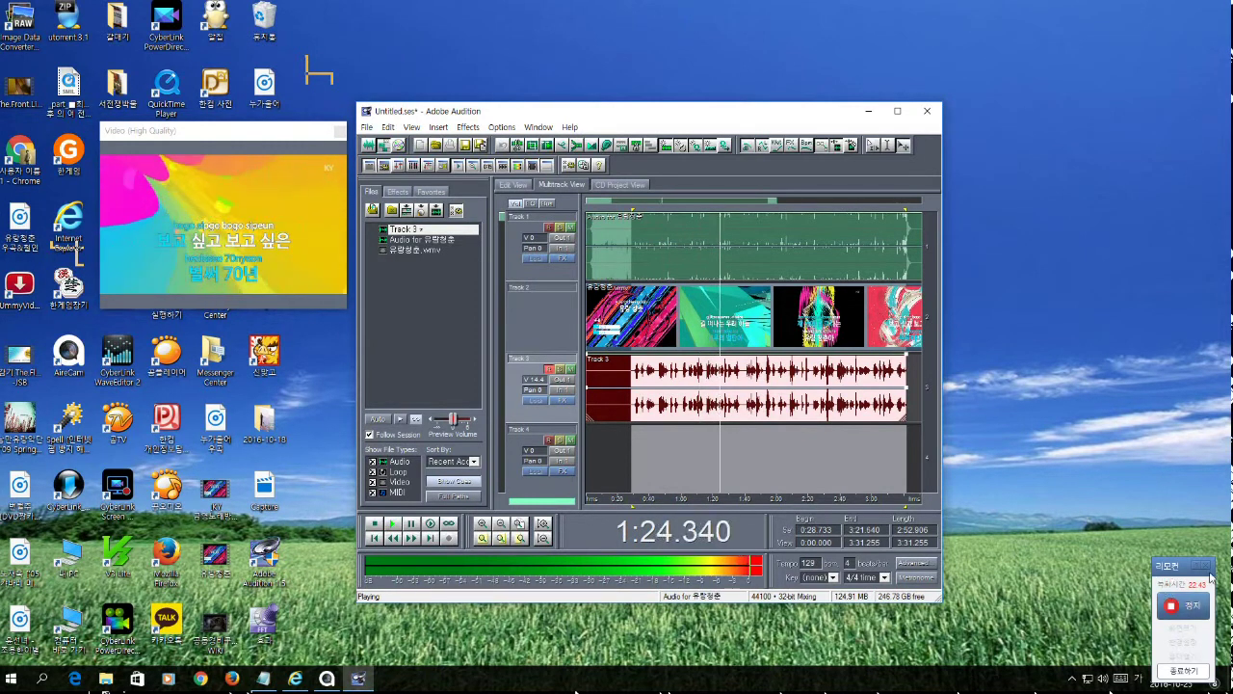
{"action": "left_click", "coordinate": [374, 525]}
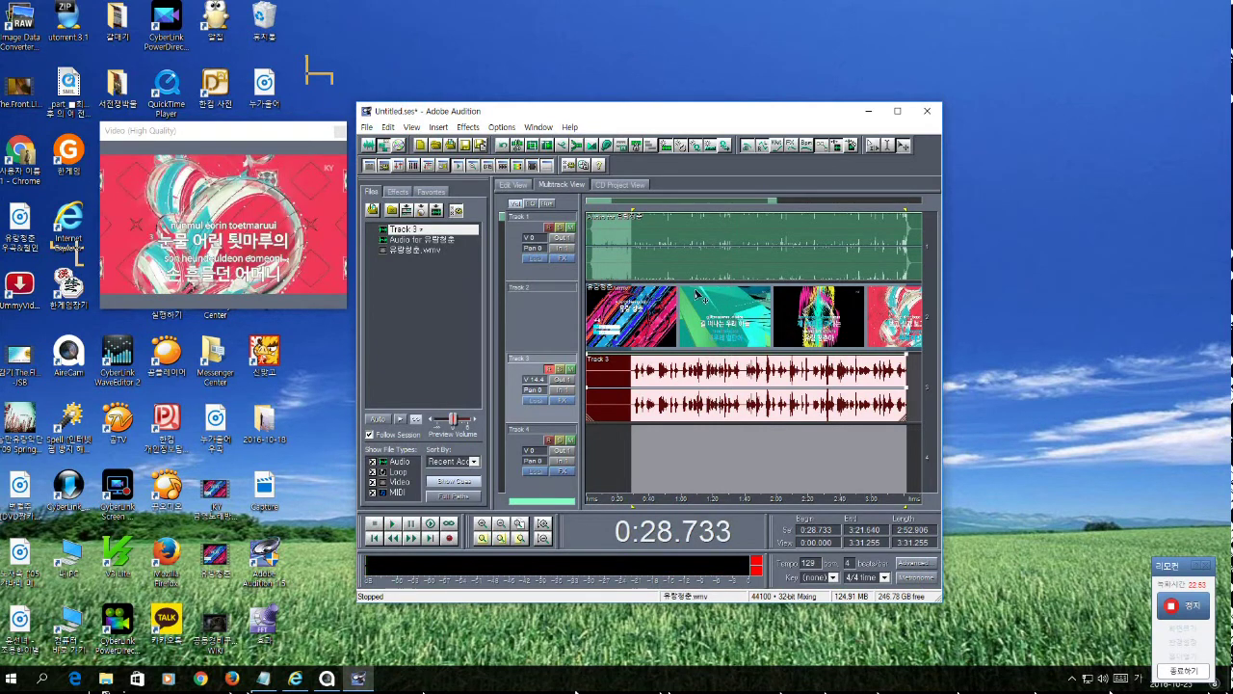
{"action": "key", "text": "Home"}
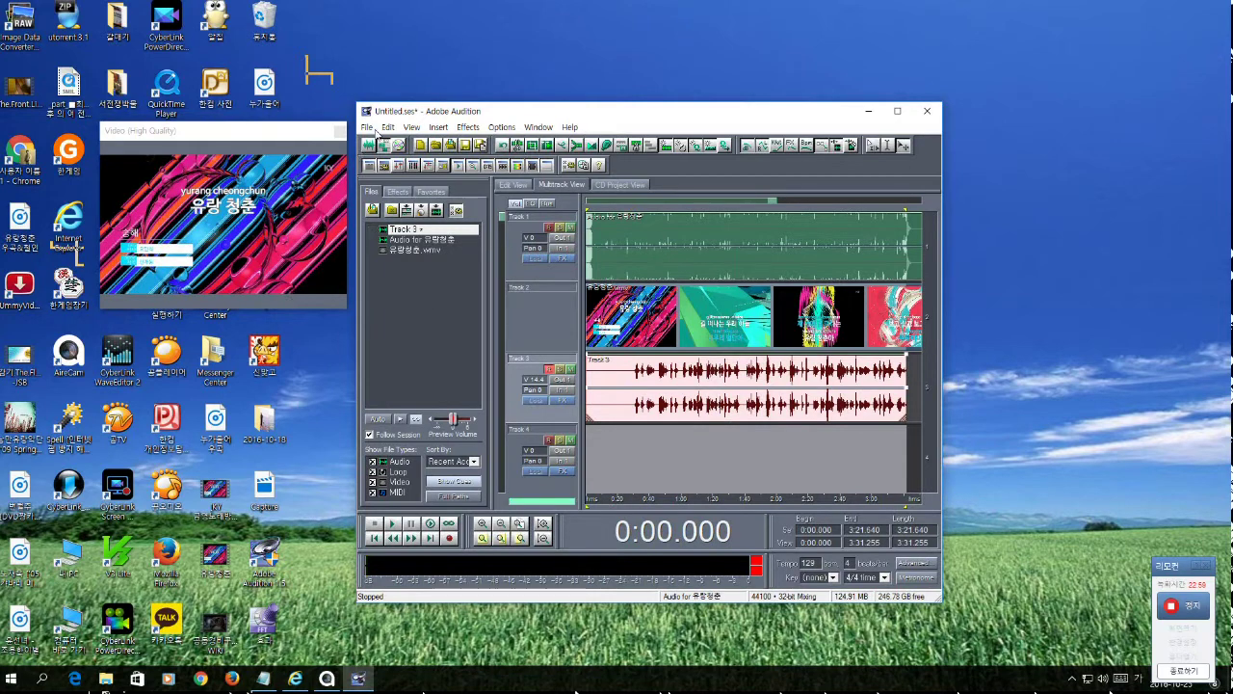
Start an audio export of the session without embedding project link data, and choose the desktop (바탕 화면) as the destination.
{"action": "left_click", "coordinate": [372, 129]}
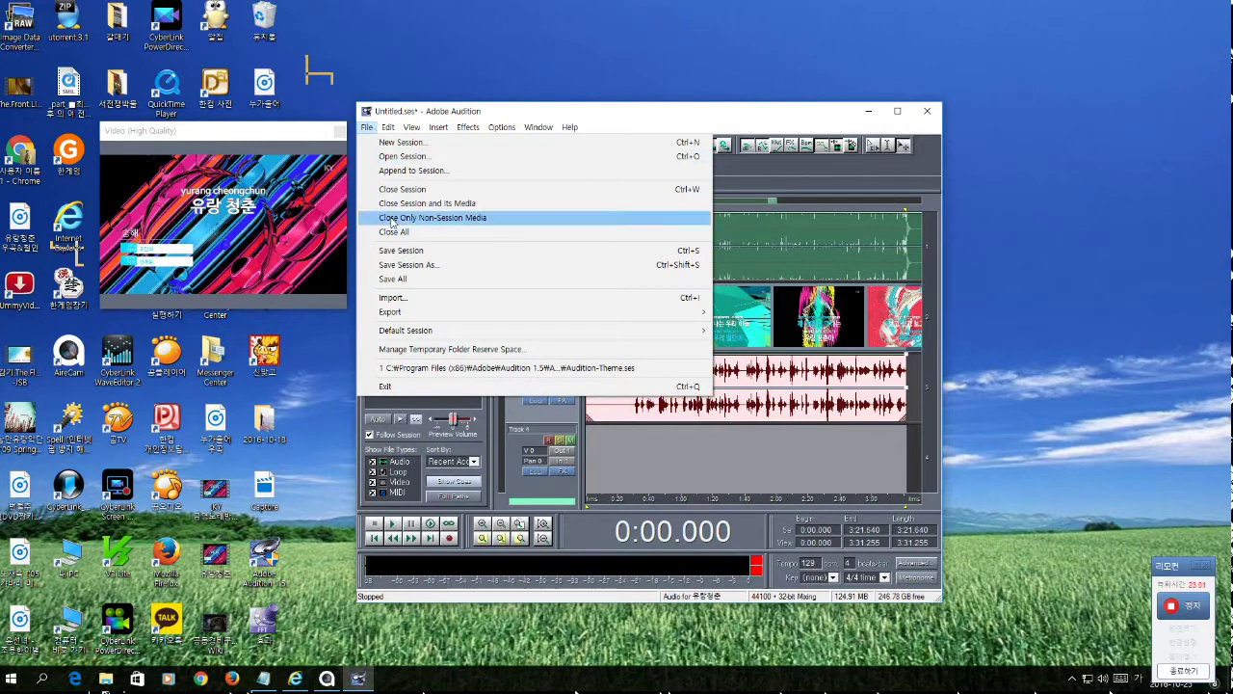
{"action": "mouse_move", "coordinate": [402, 322]}
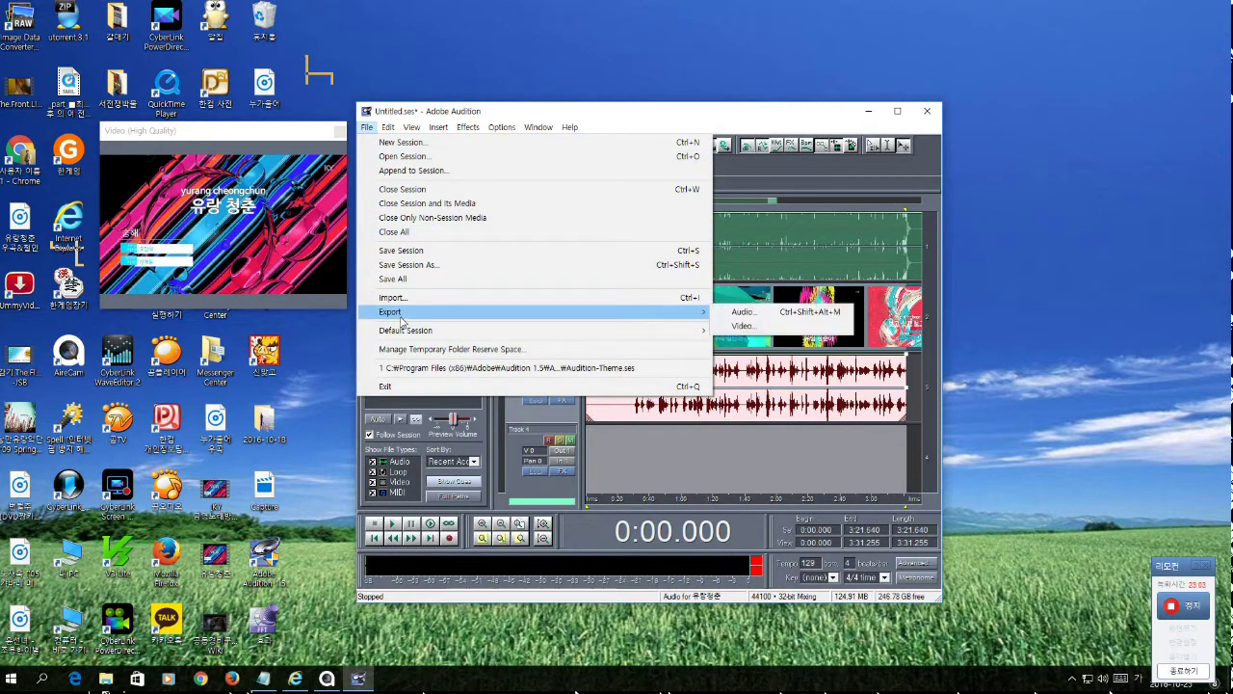
{"action": "left_click", "coordinate": [768, 317]}
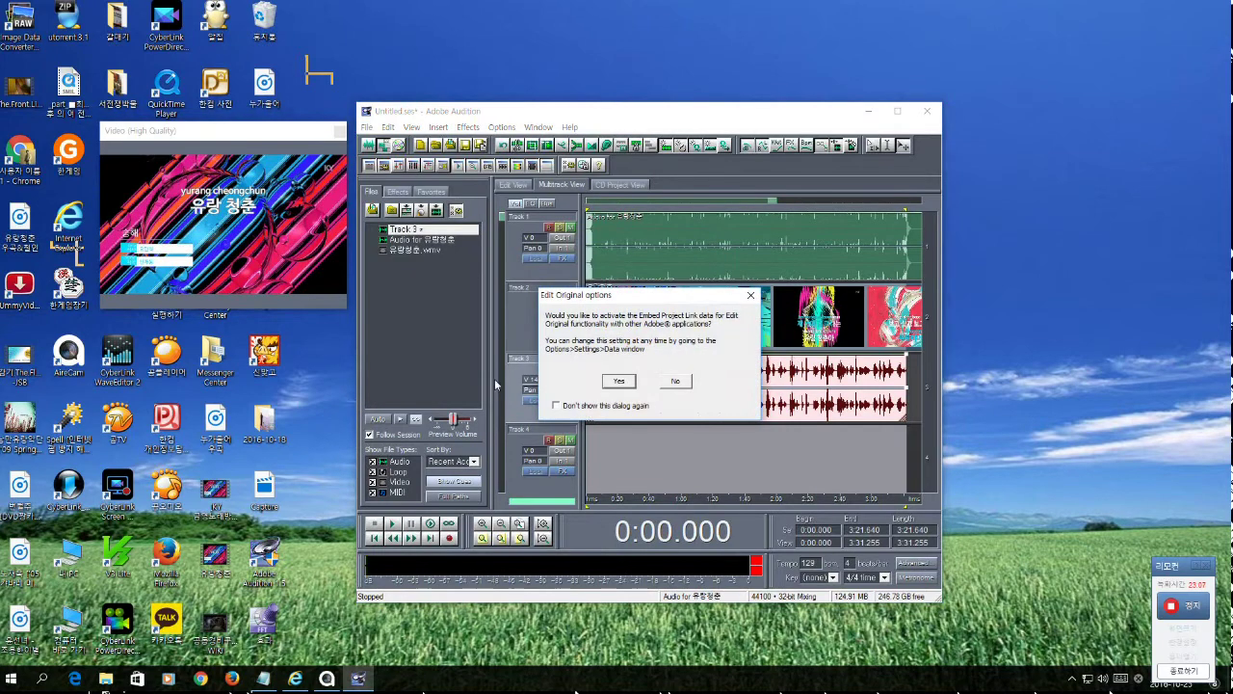
{"action": "left_click", "coordinate": [674, 381]}
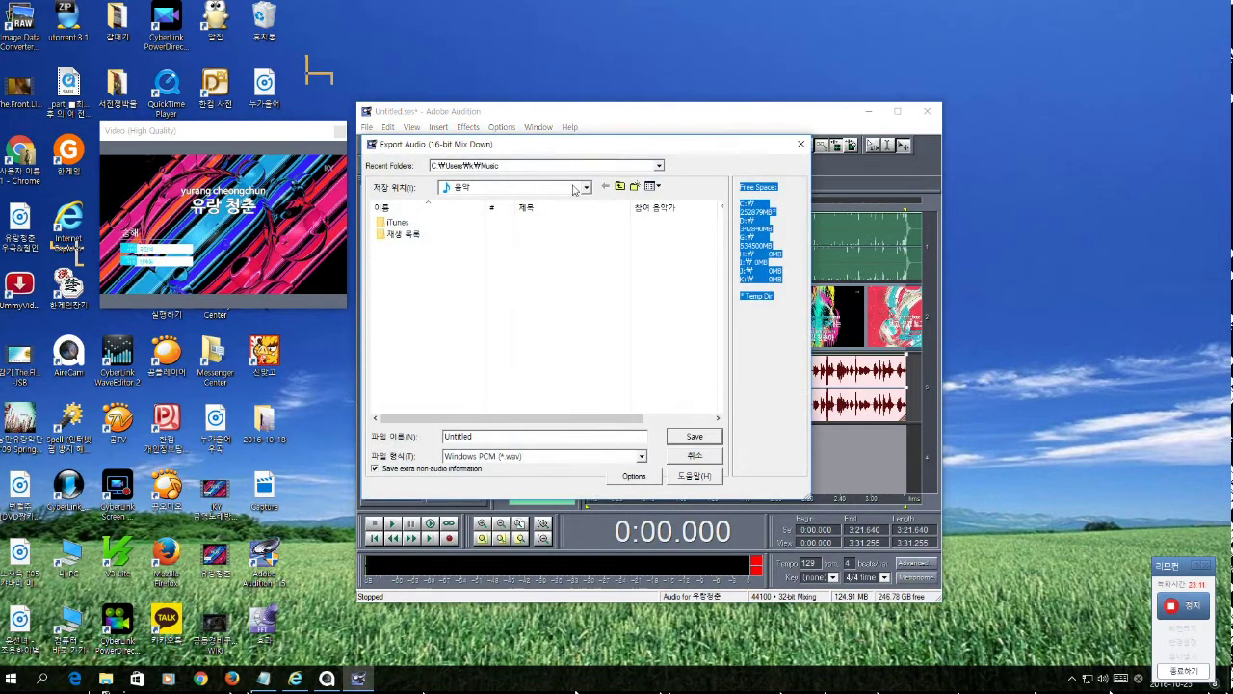
{"action": "left_click", "coordinate": [659, 165]}
{"action": "left_click", "coordinate": [661, 168]}
{"action": "left_click", "coordinate": [584, 187]}
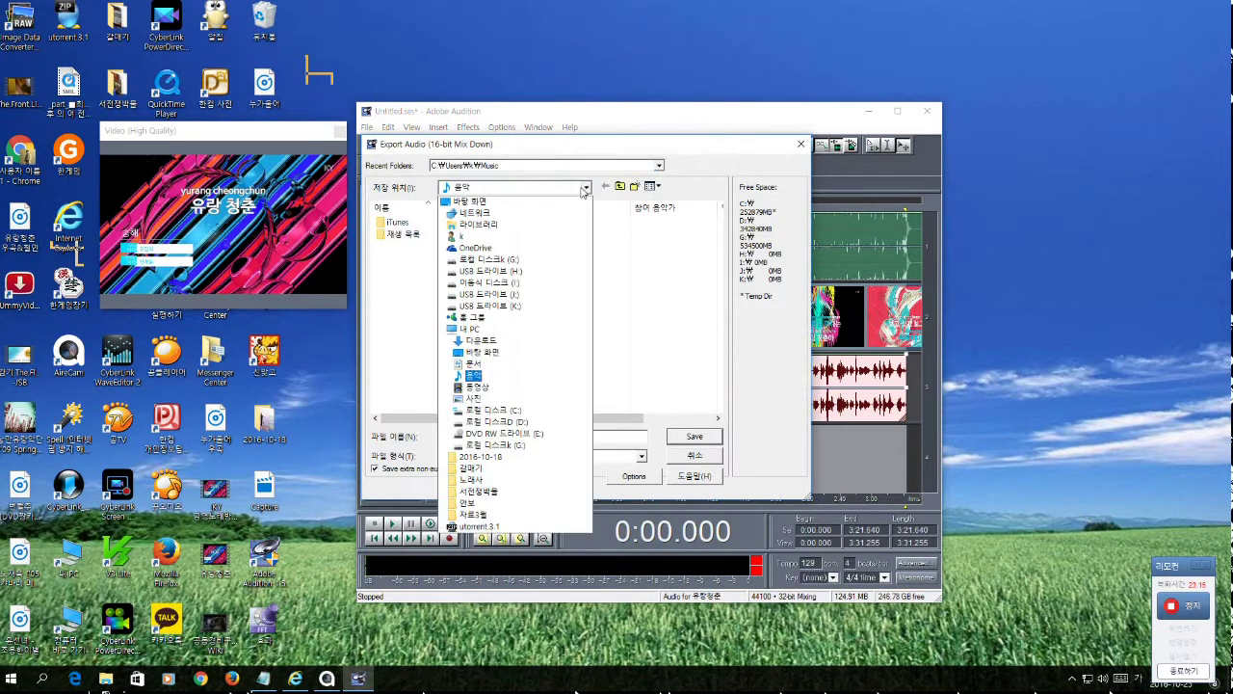
{"action": "left_click", "coordinate": [509, 206]}
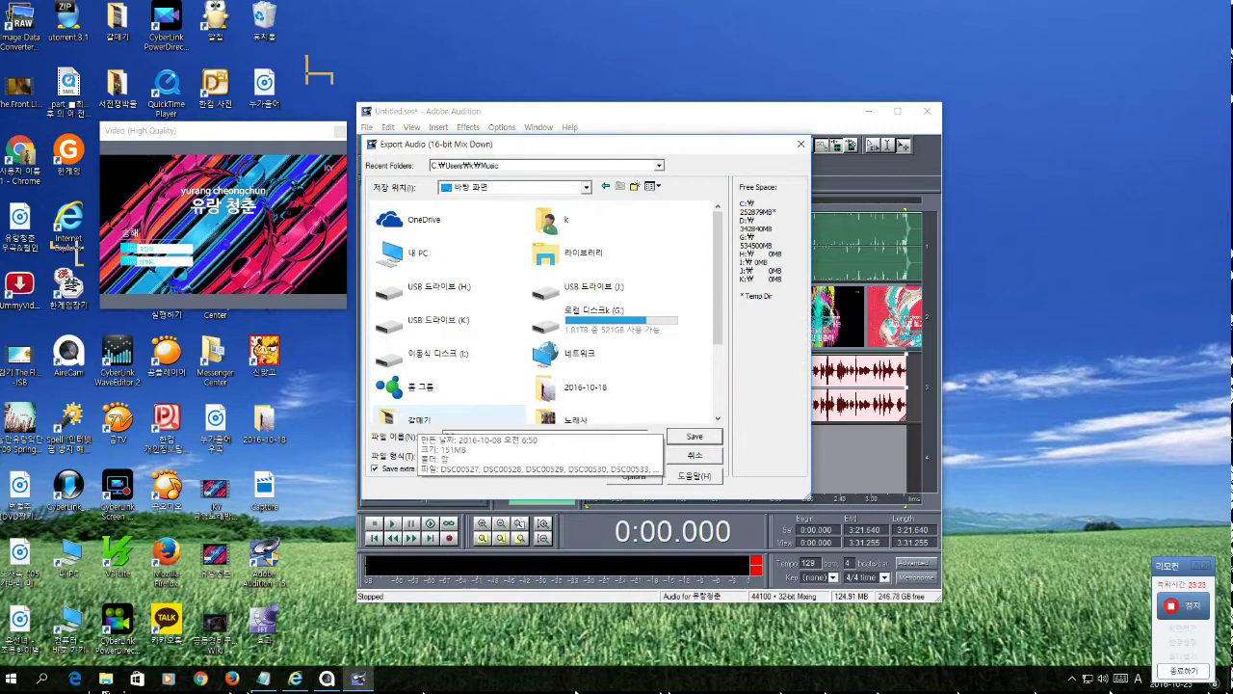
Name the exported file with the song title 유랑청춘 followed by the singer's name.
{"action": "type", "text": "DB"}
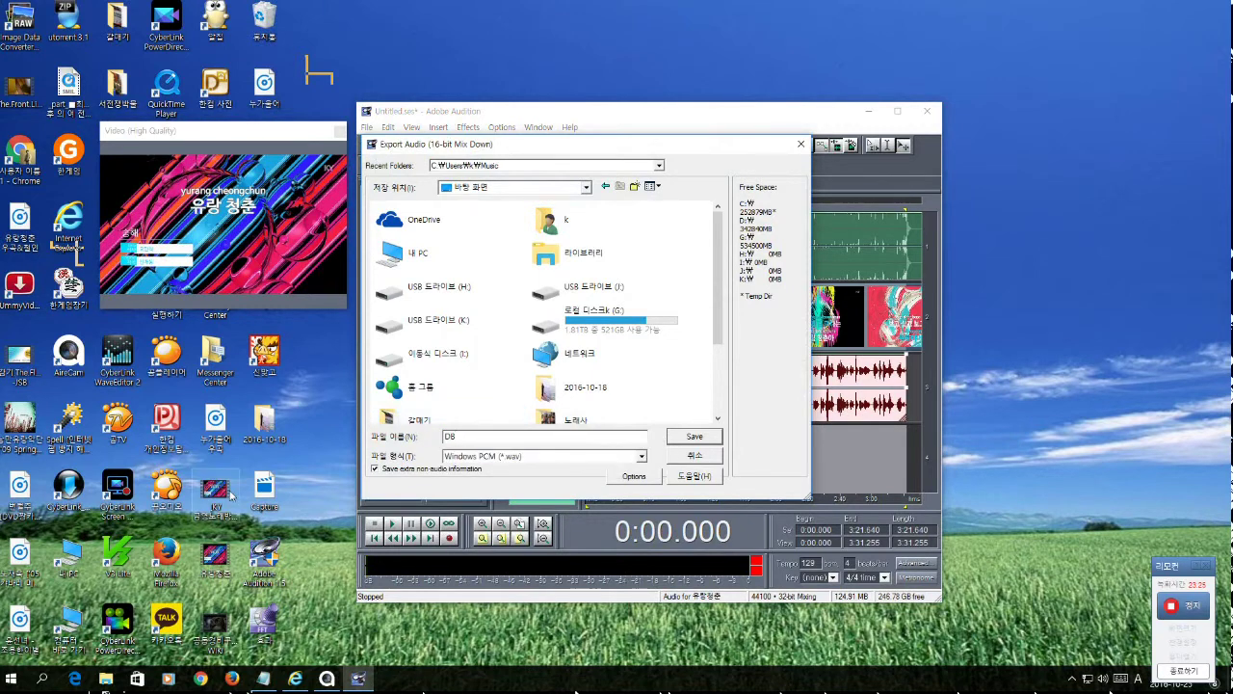
{"action": "type", "text": "ㅠ"}
{"action": "type", "text": "유"}
{"action": "type", "text": "청"}
{"action": "type", "text": "춘 좋"}
{"action": "type", "text": "은"}
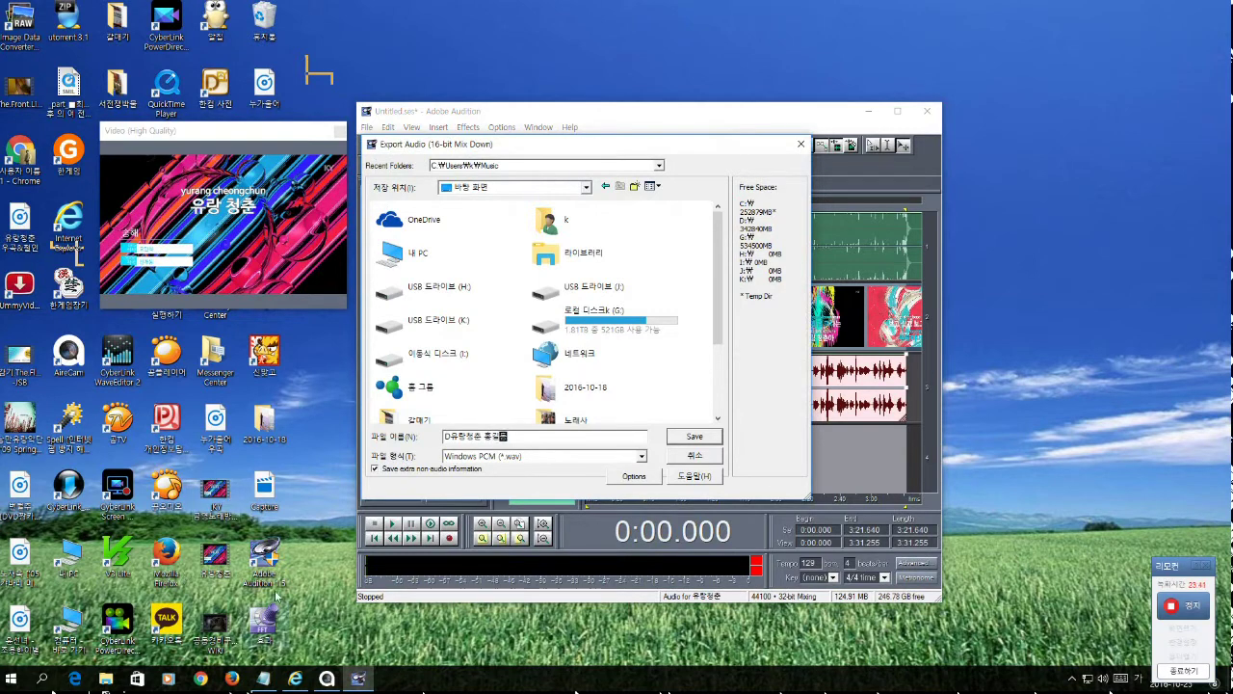
{"action": "left_click", "coordinate": [451, 433]}
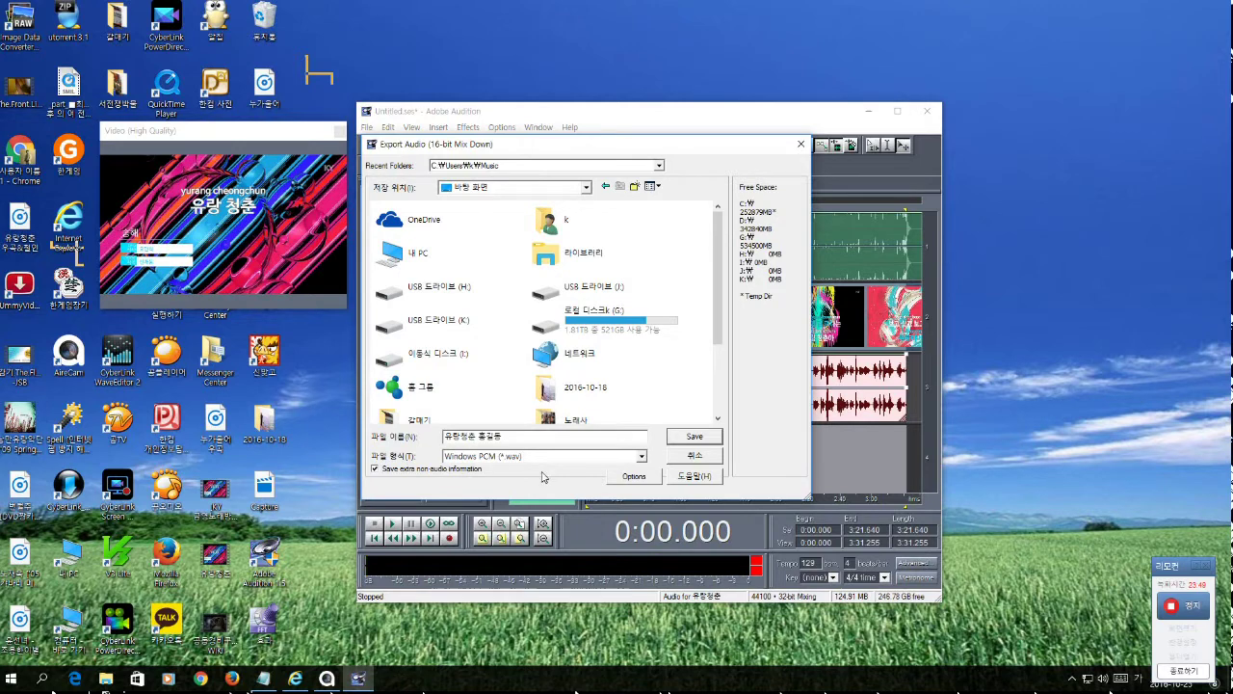
Set the export format to mp3PRO (FhG) (*.mp3), keep the 128 Kbps Stereo (Internet) encoder preset, and save the mixdown.
{"action": "left_click", "coordinate": [642, 457]}
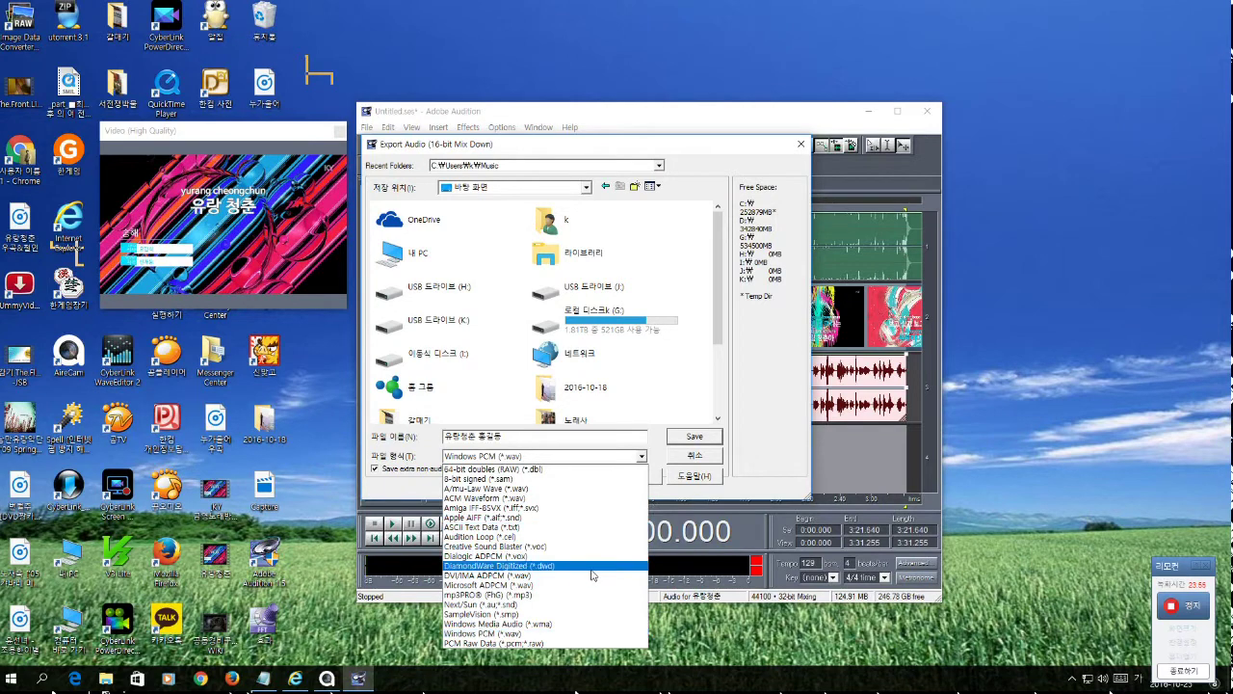
{"action": "left_click", "coordinate": [522, 595]}
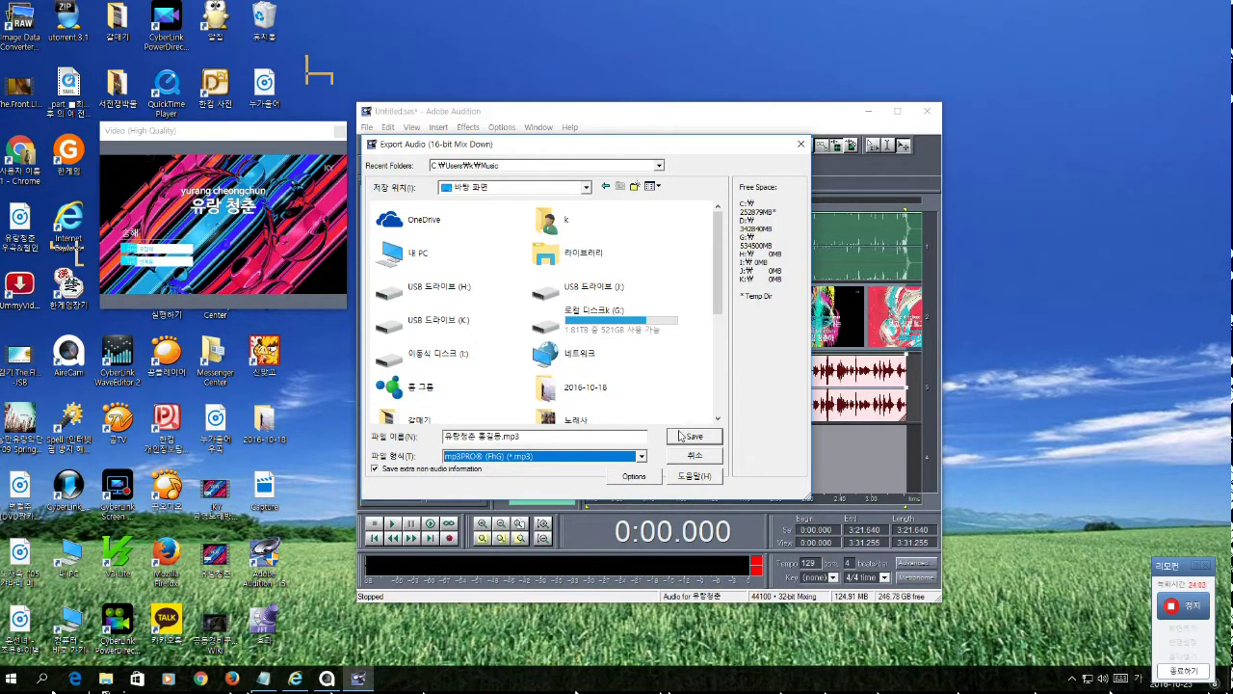
{"action": "left_click", "coordinate": [645, 477]}
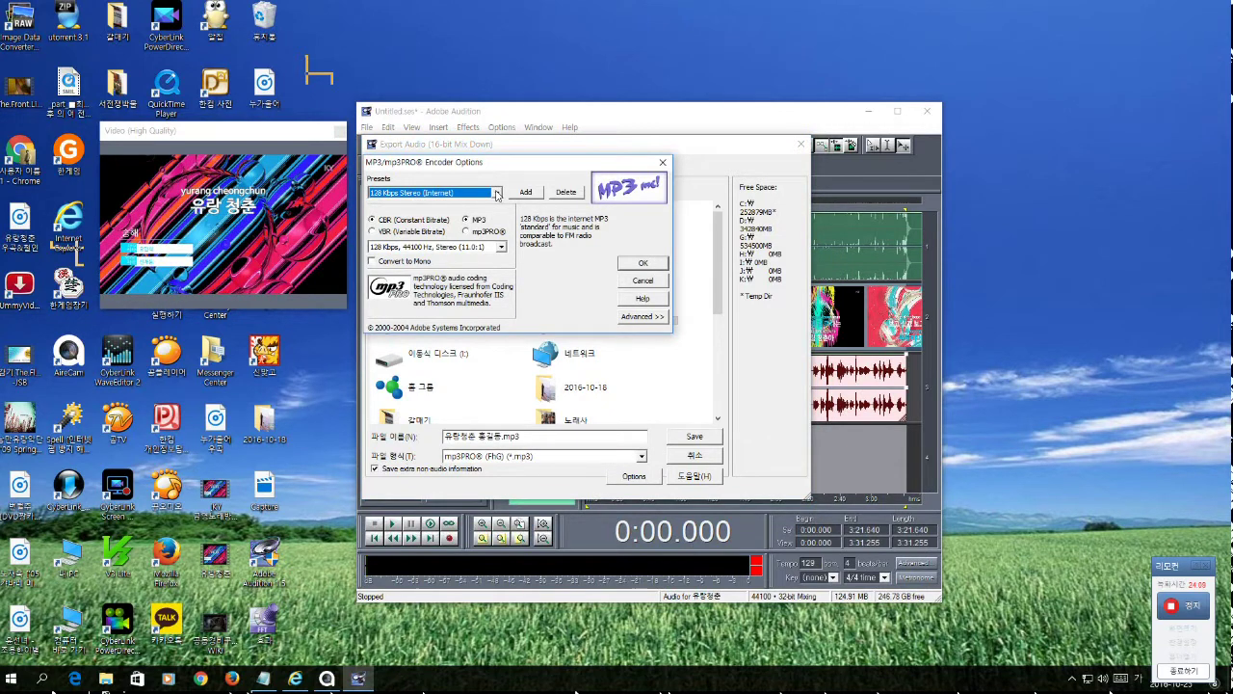
{"action": "left_click", "coordinate": [497, 194]}
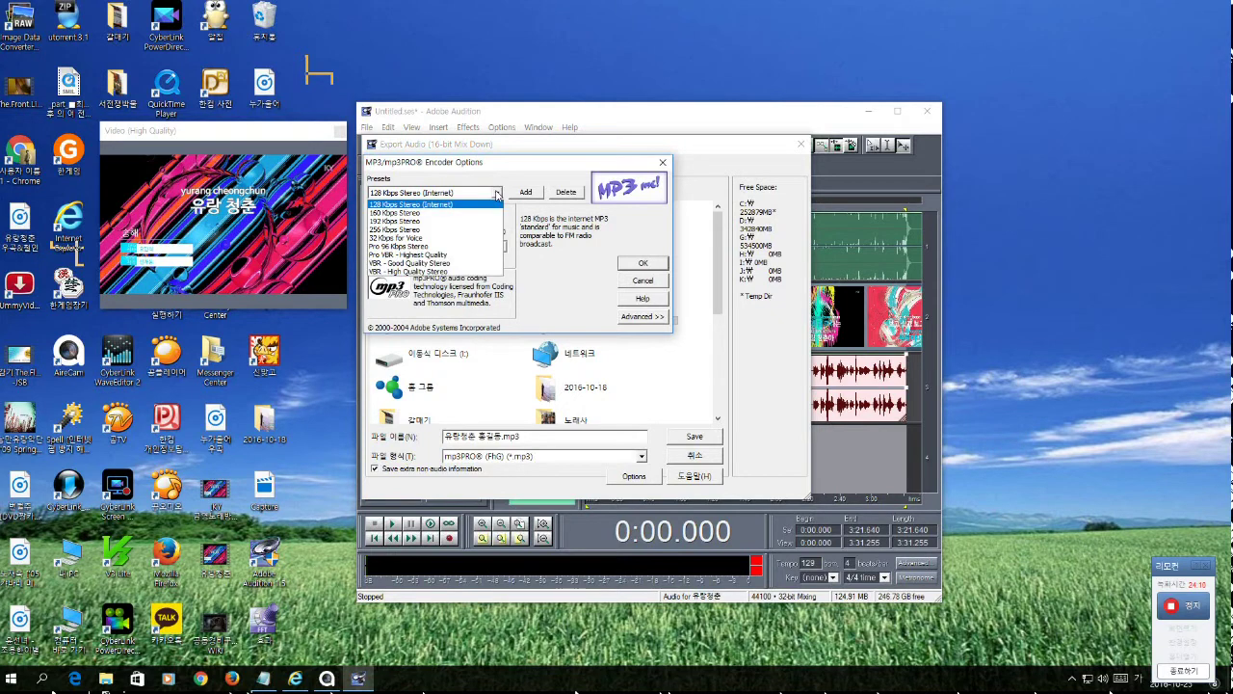
{"action": "left_click", "coordinate": [438, 205]}
{"action": "left_click", "coordinate": [654, 278]}
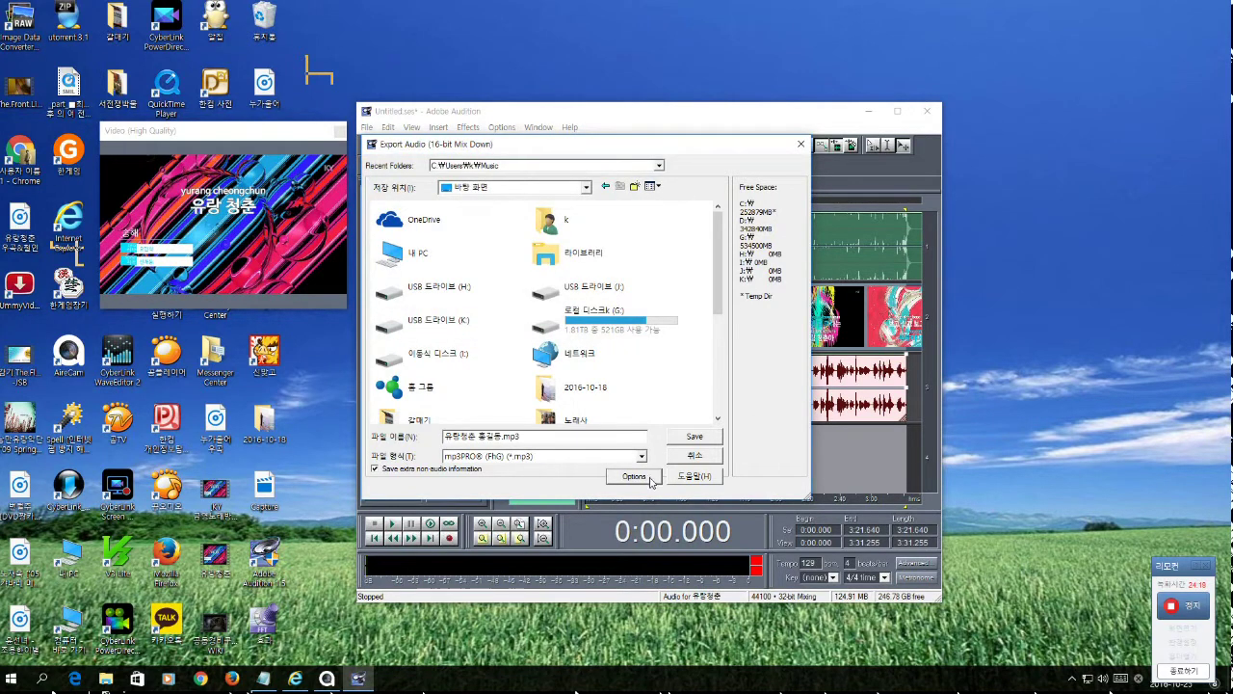
{"action": "left_click", "coordinate": [694, 437]}
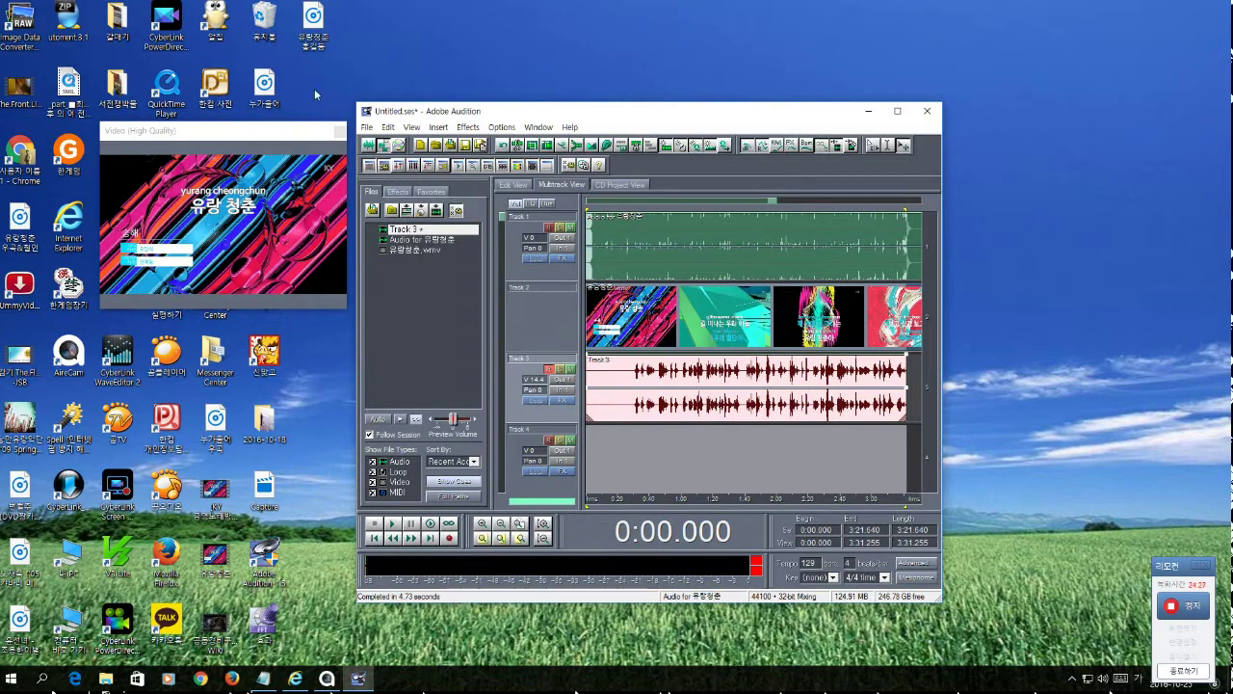
Close Adobe Audition without saving the changes to Track 3 or the Untitled session.
{"action": "left_click", "coordinate": [926, 114]}
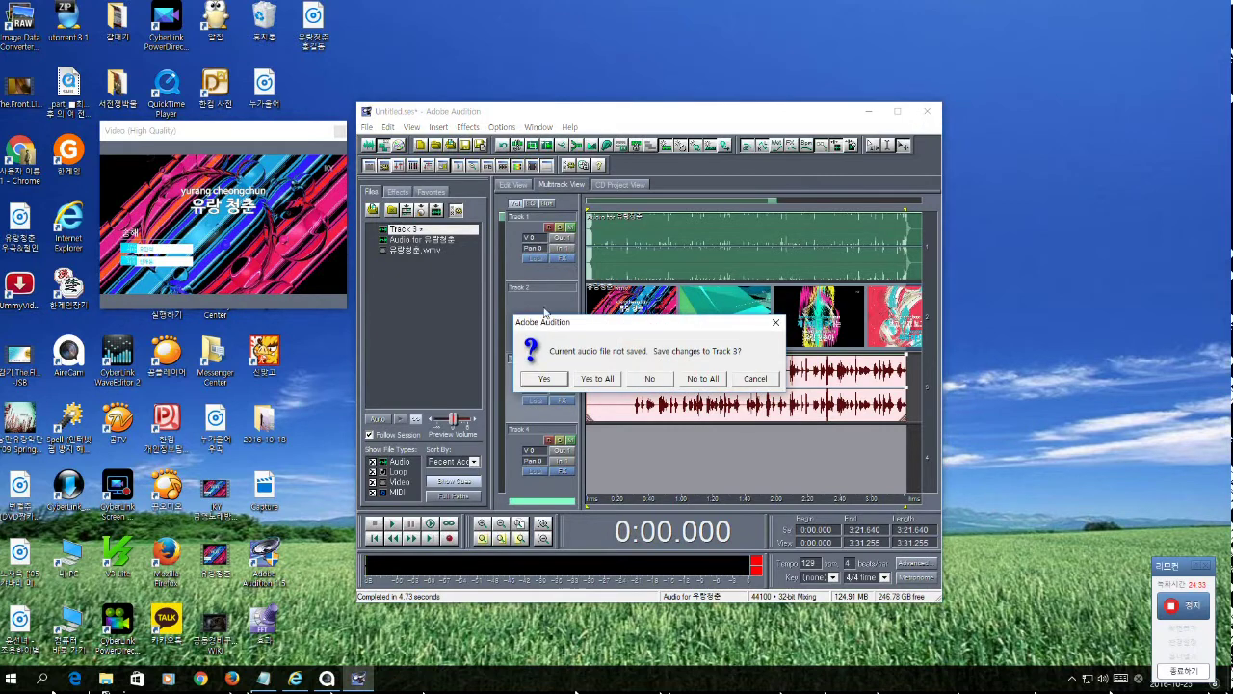
{"action": "left_click", "coordinate": [646, 382]}
{"action": "left_click", "coordinate": [648, 380]}
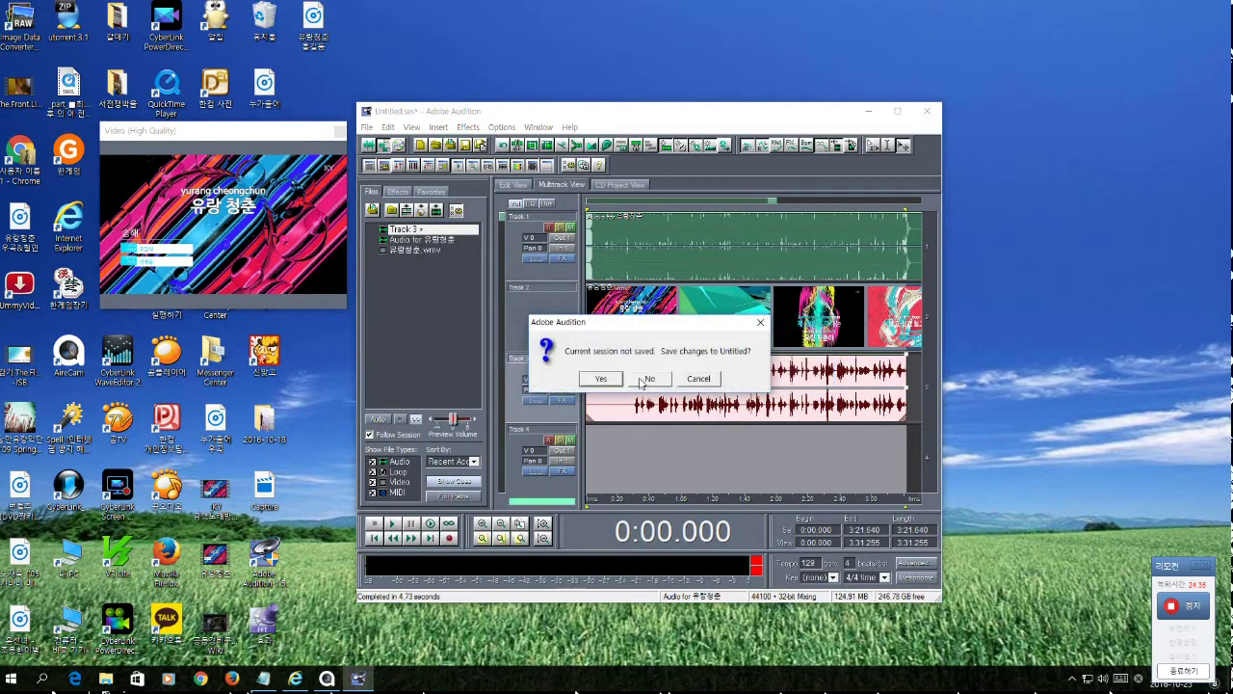
{"action": "left_click", "coordinate": [650, 380]}
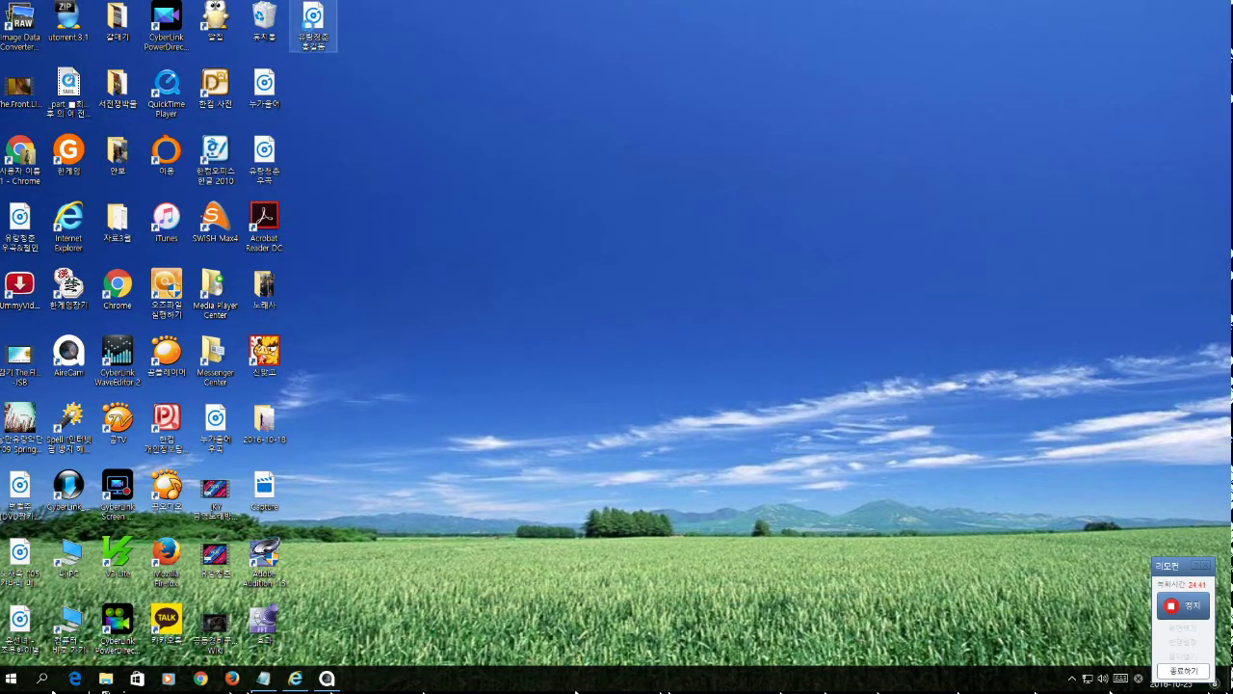
Play the exported MP3 from the desktop in 곰오디오, declining its update, and pause and close the player after listening.
{"action": "right_click", "coordinate": [309, 32]}
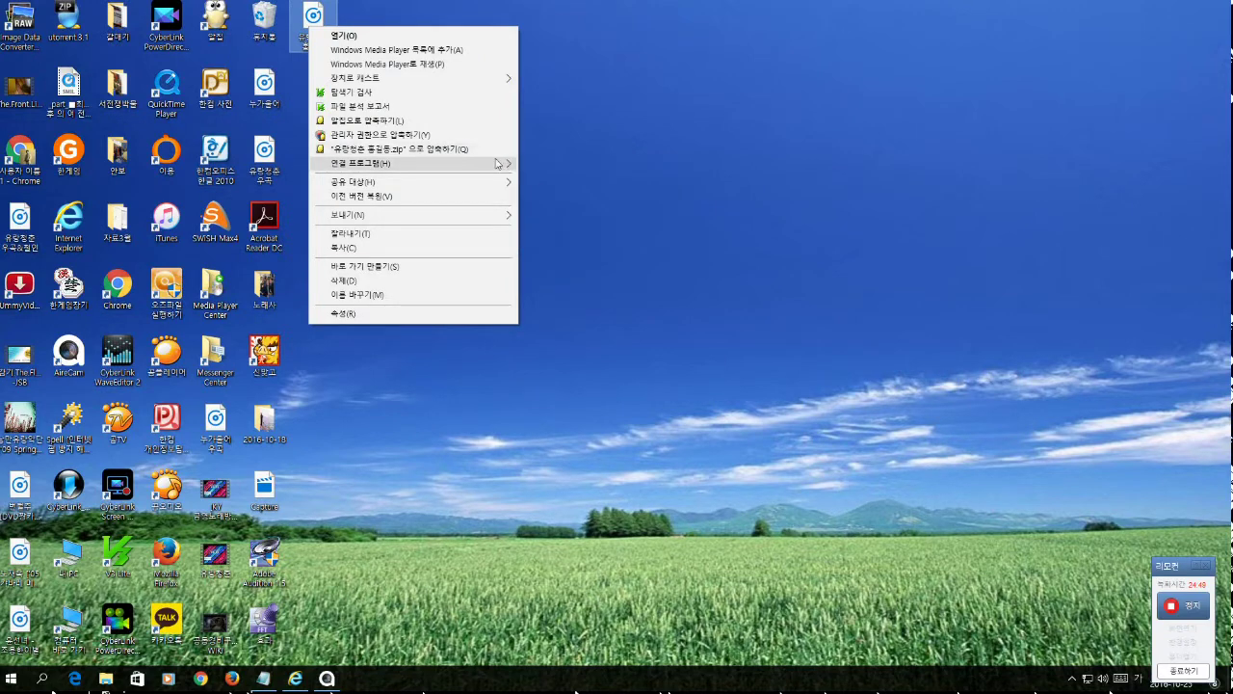
{"action": "mouse_move", "coordinate": [497, 164]}
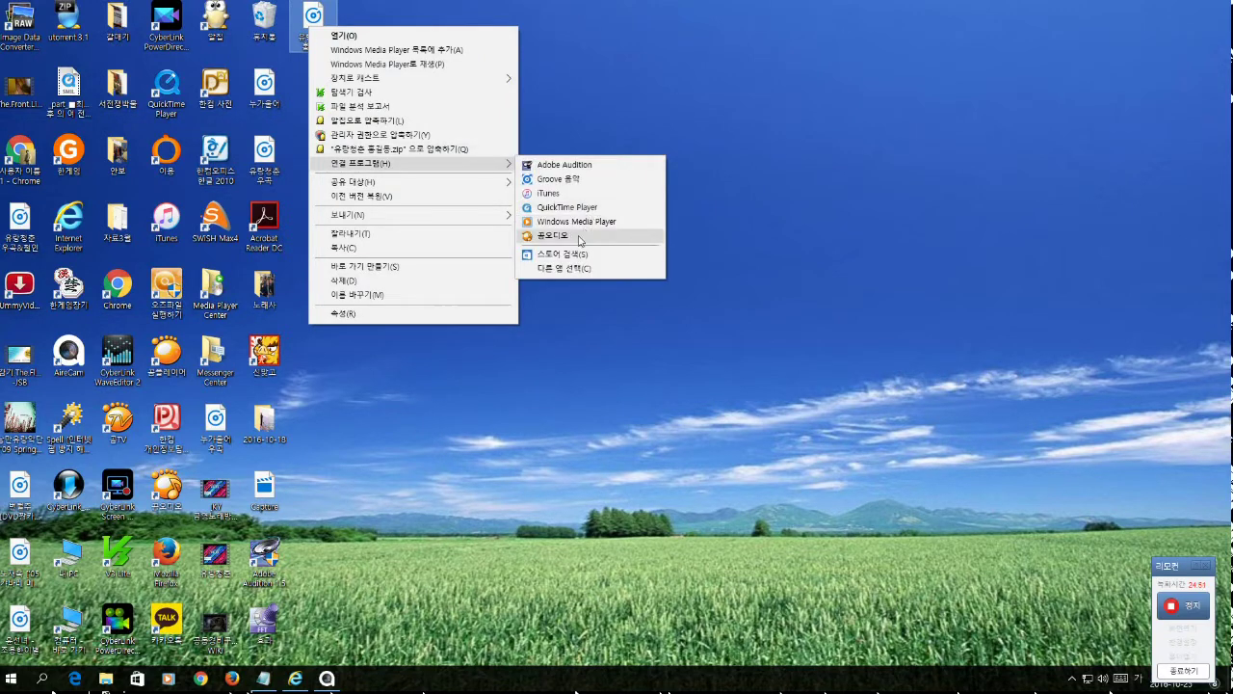
{"action": "left_click", "coordinate": [626, 236]}
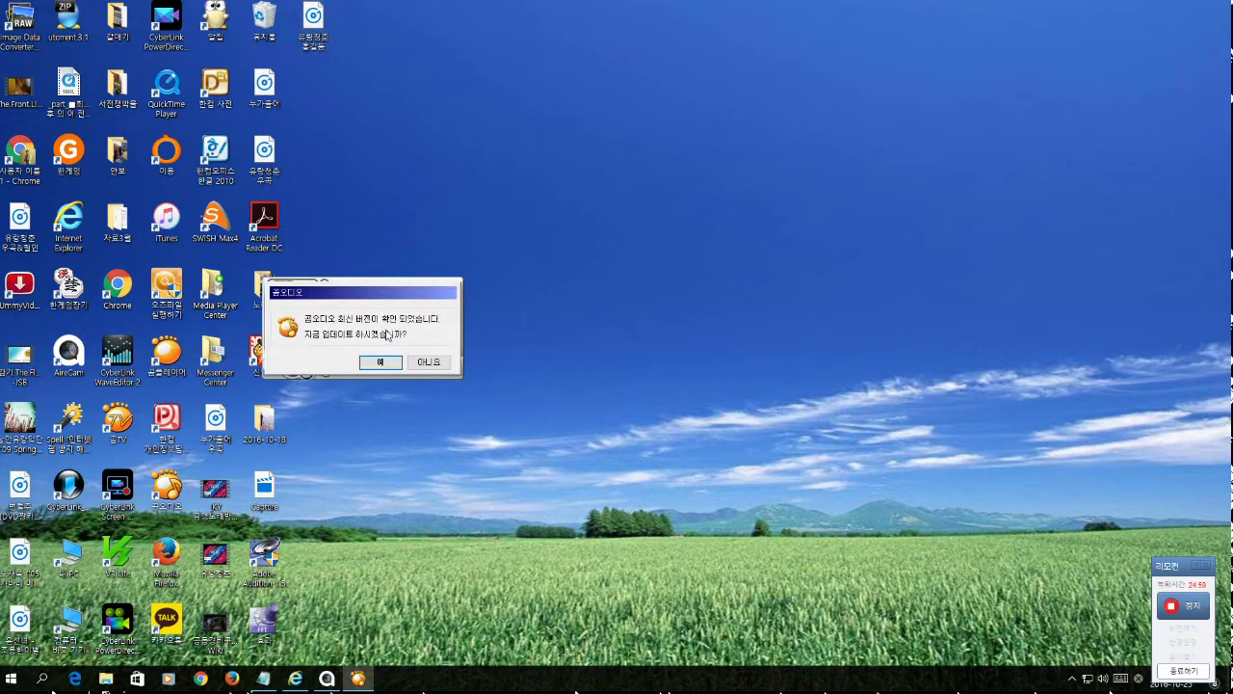
{"action": "left_click", "coordinate": [430, 363]}
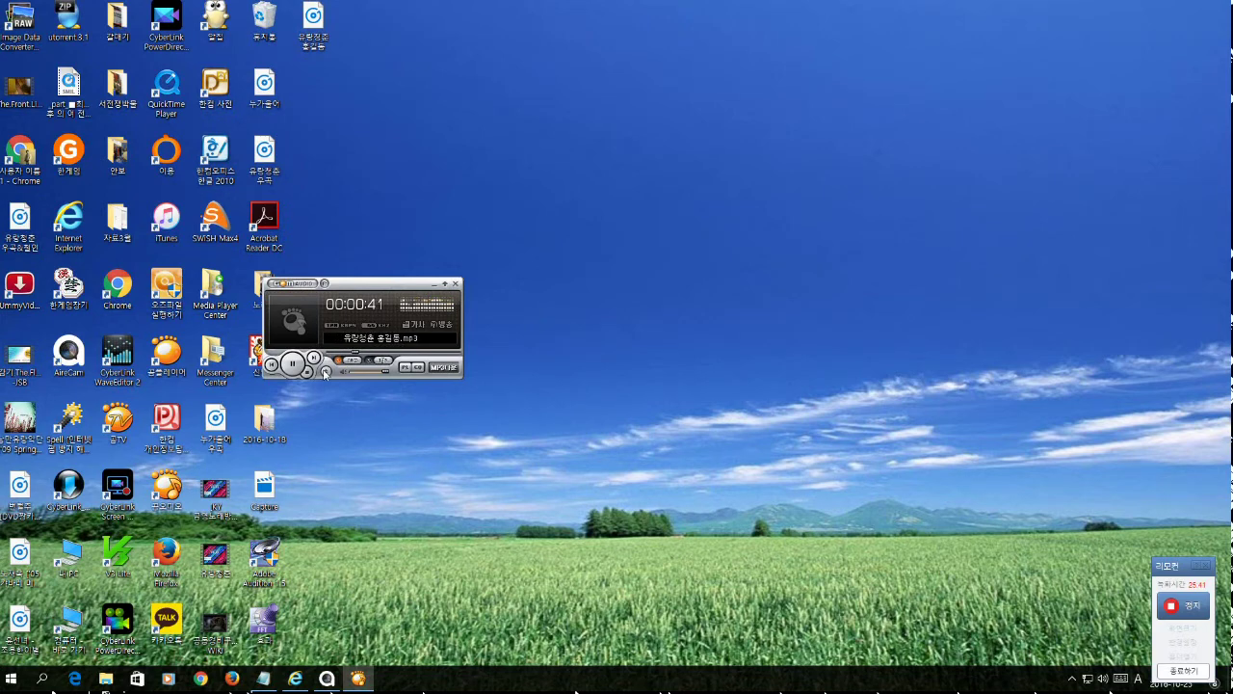
{"action": "left_click", "coordinate": [292, 362]}
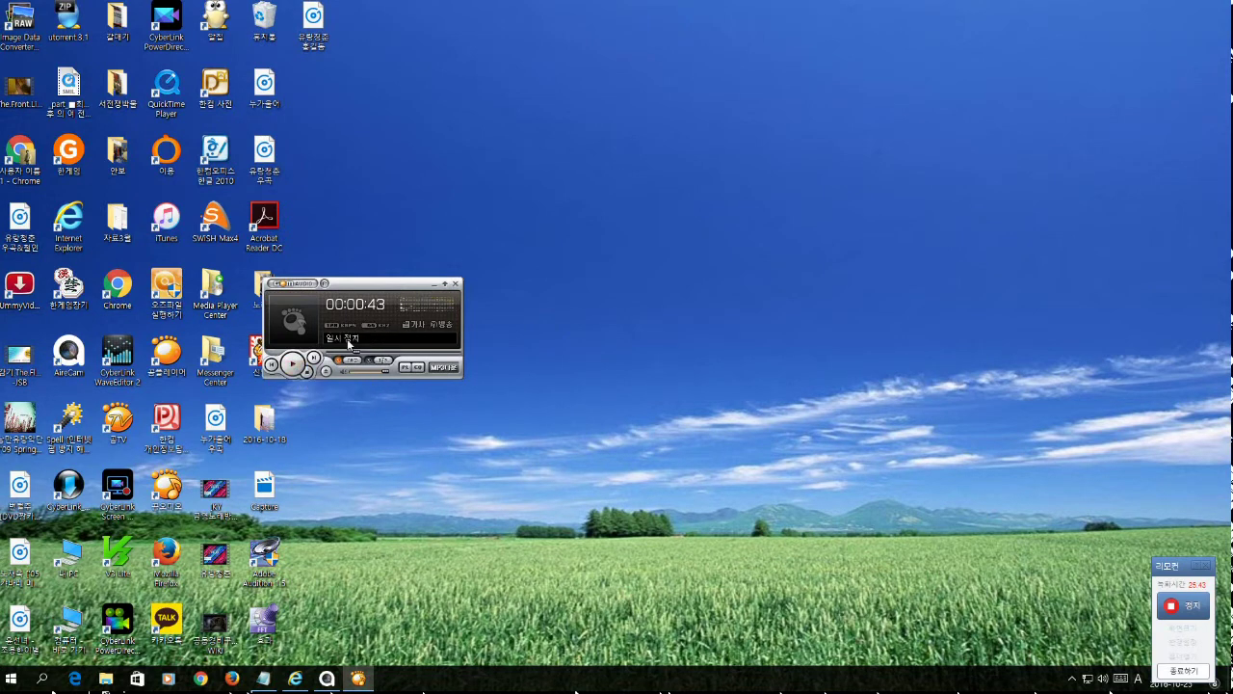
{"action": "left_click", "coordinate": [458, 284]}
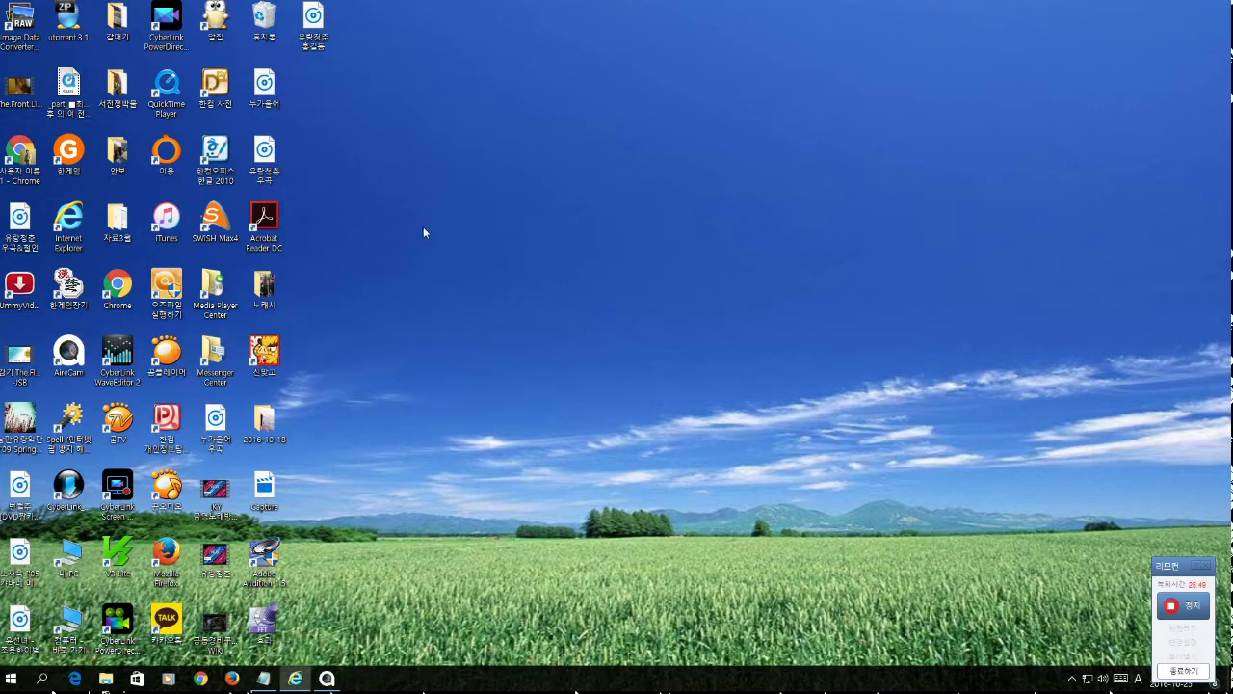